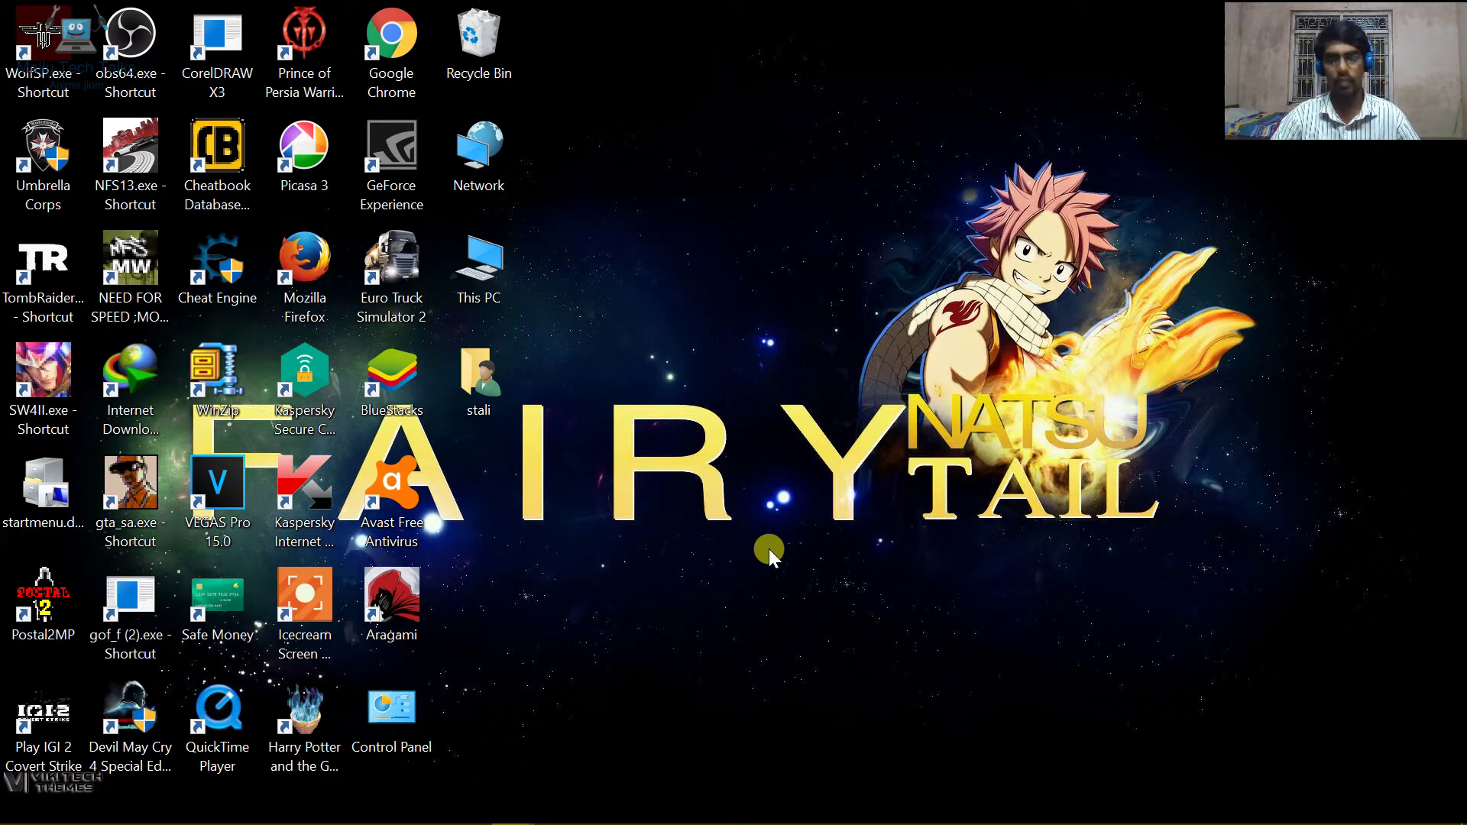
Switch to the open Applications folder window on the LENOVO (D:) drive.
key(super)
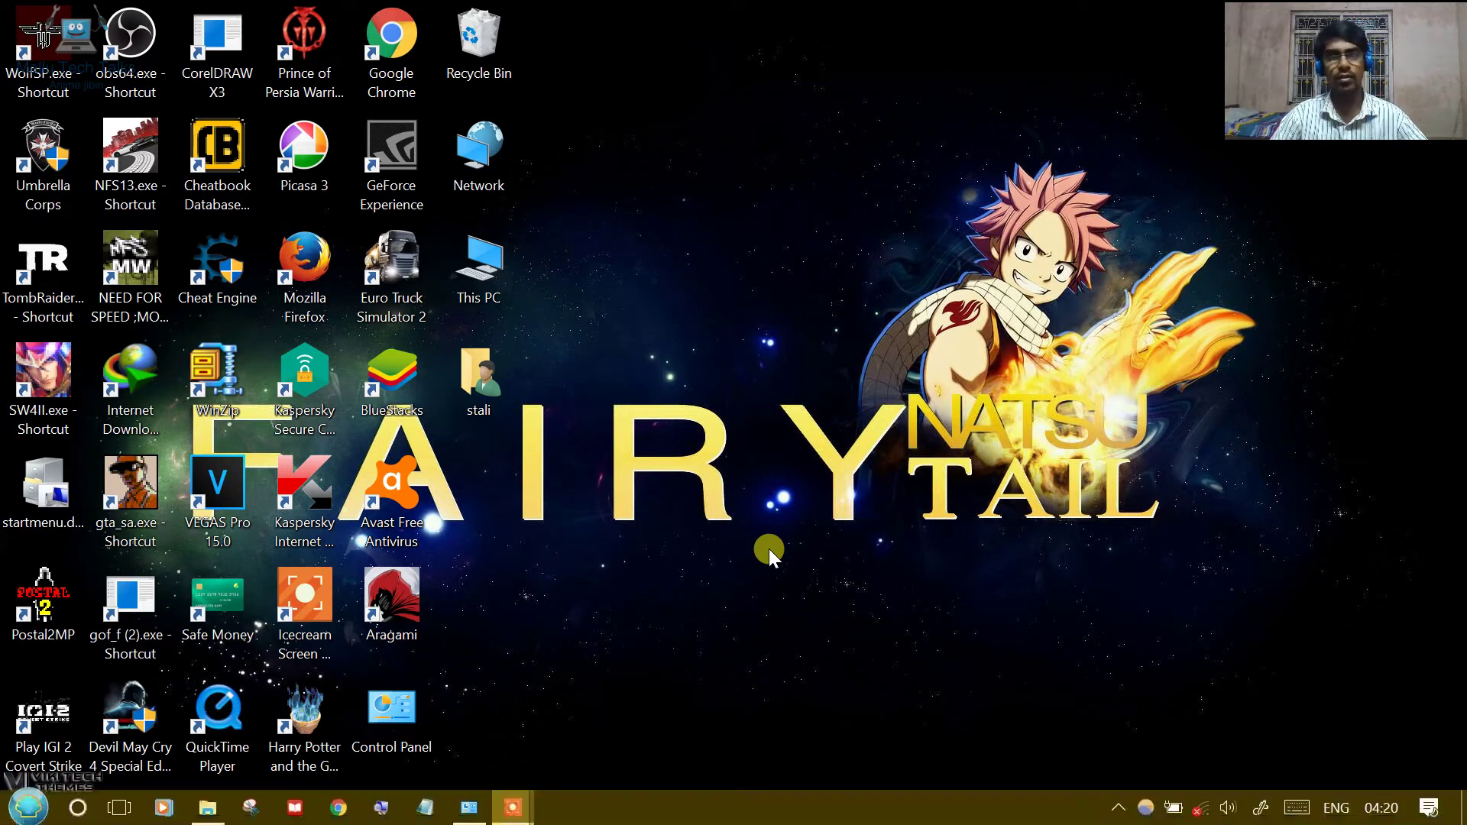
key(Escape)
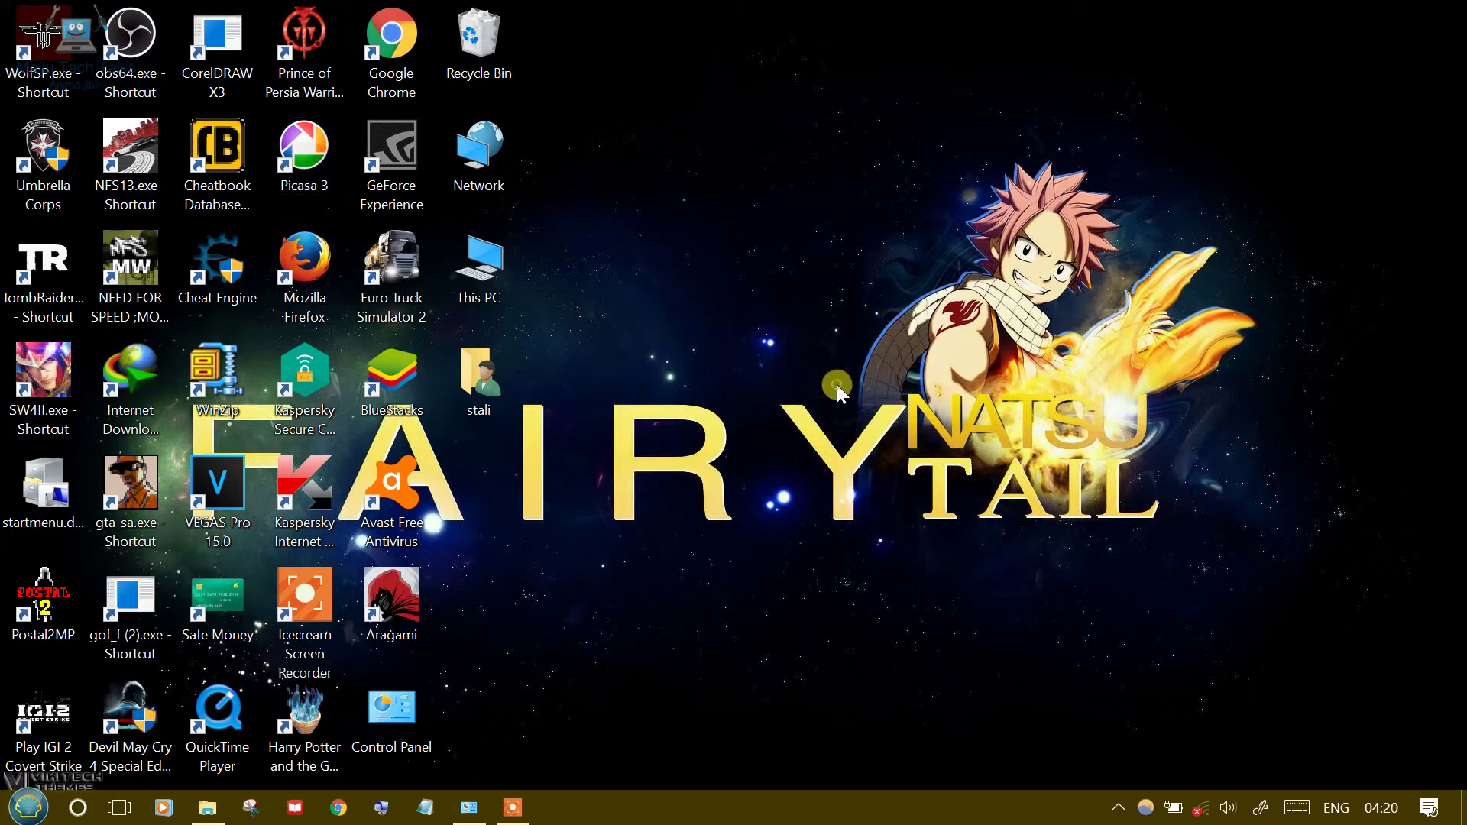
mouse_move(295, 821)
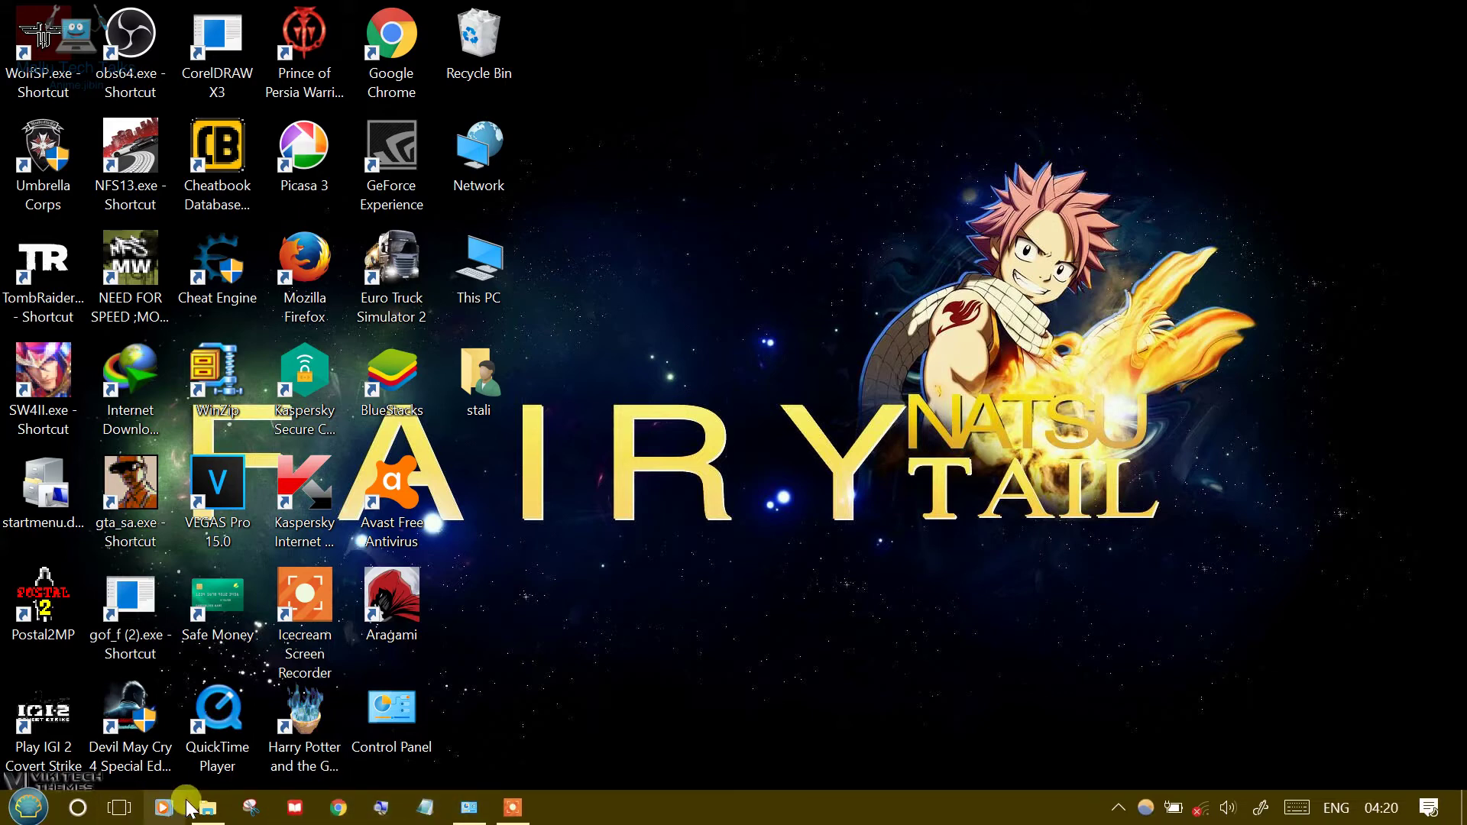
key(super+Tab)
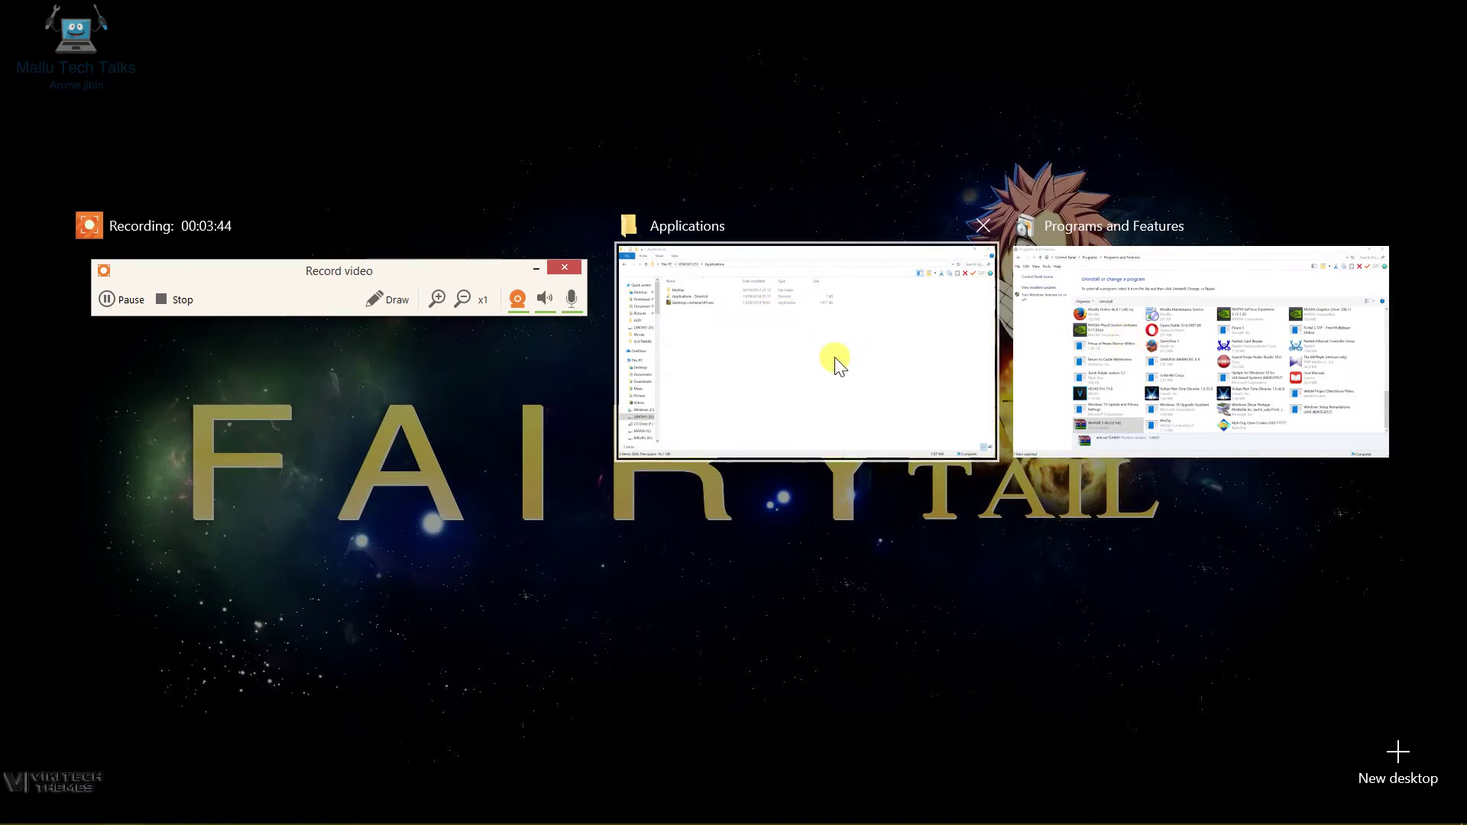
click(802, 305)
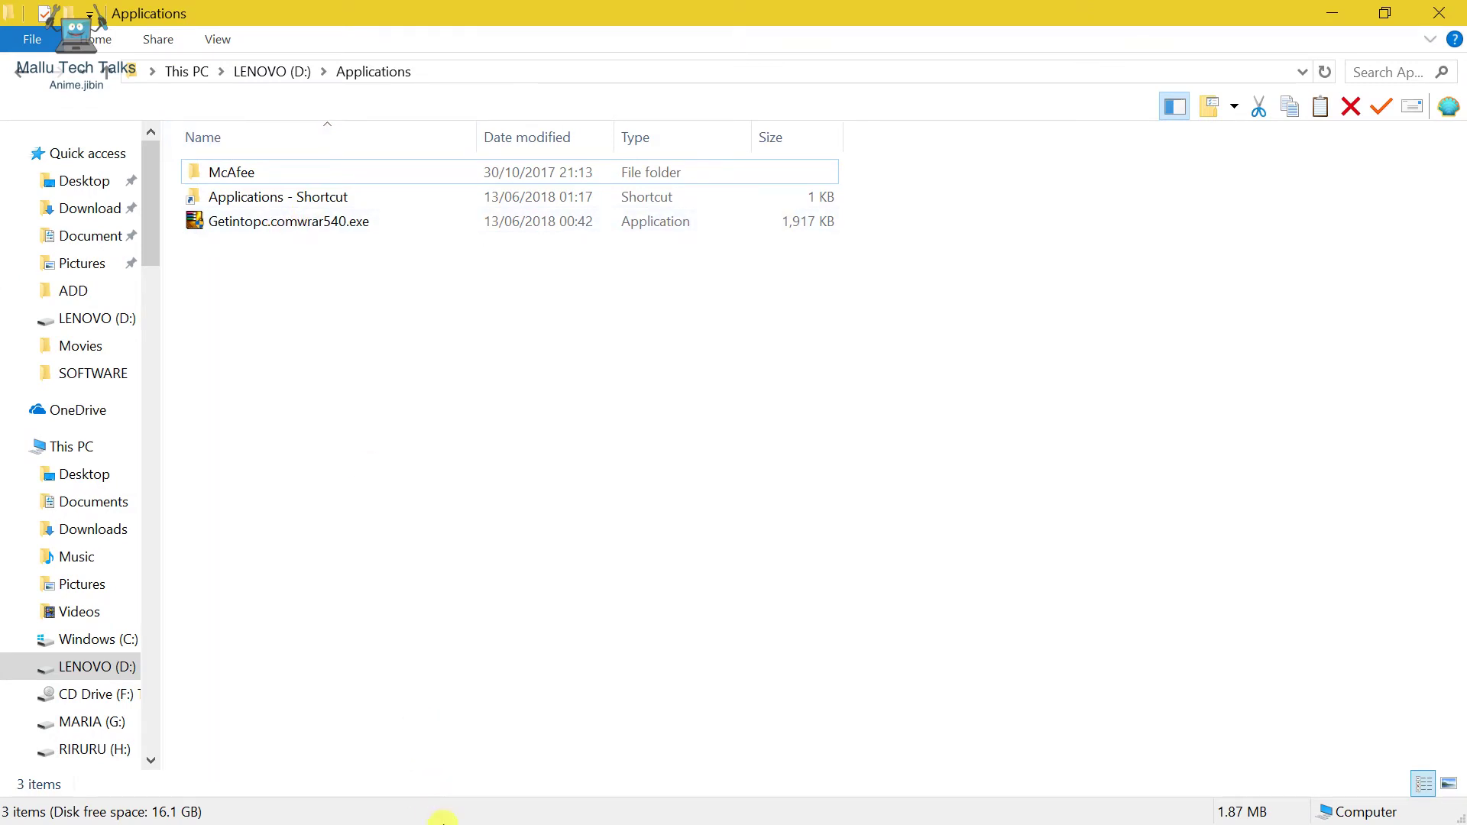
Start Magnifier and enlarge the Applications folder to 300% to examine the WinRAR installer file.
key(super)
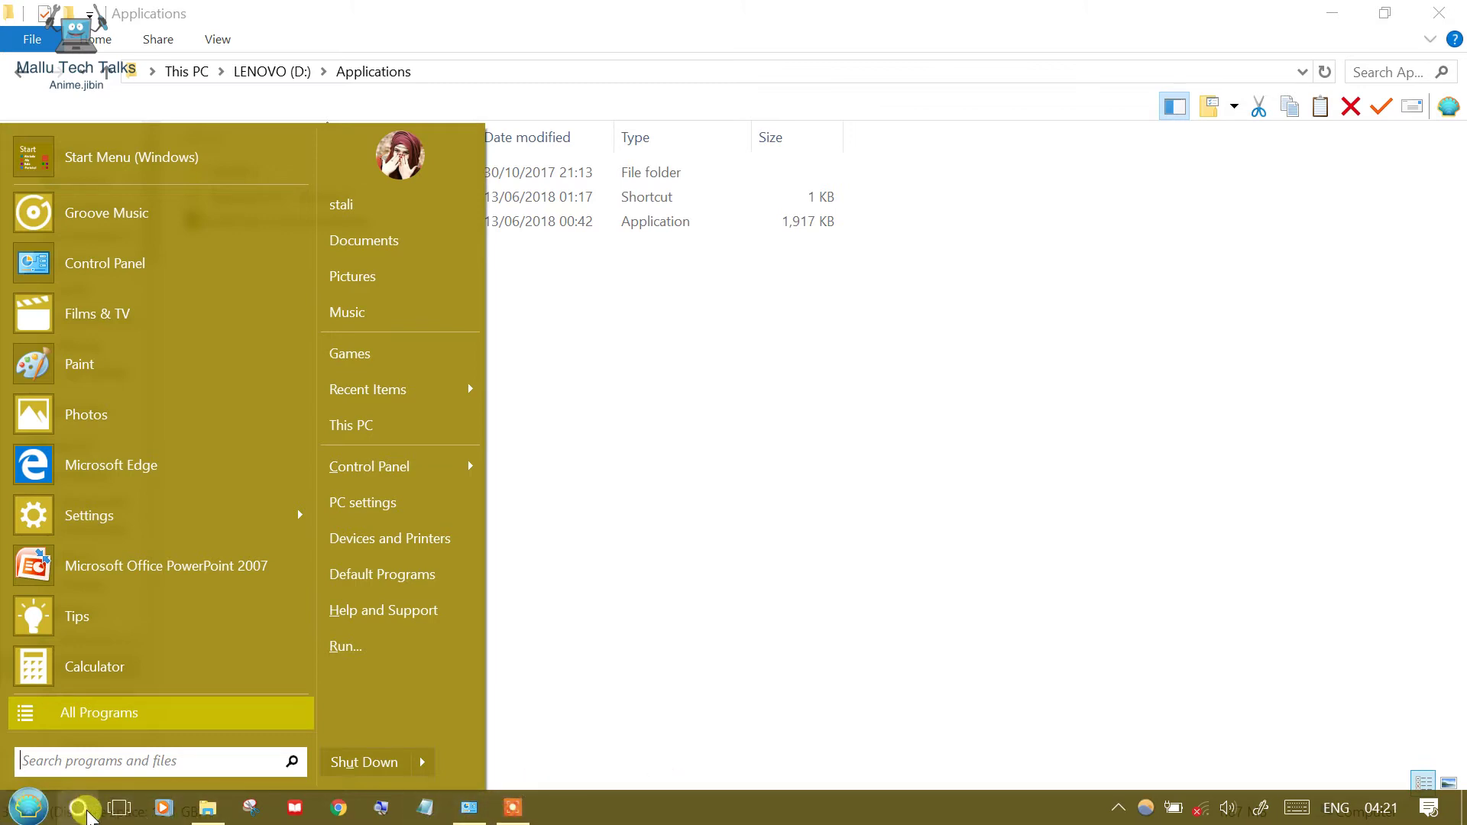
click(379, 809)
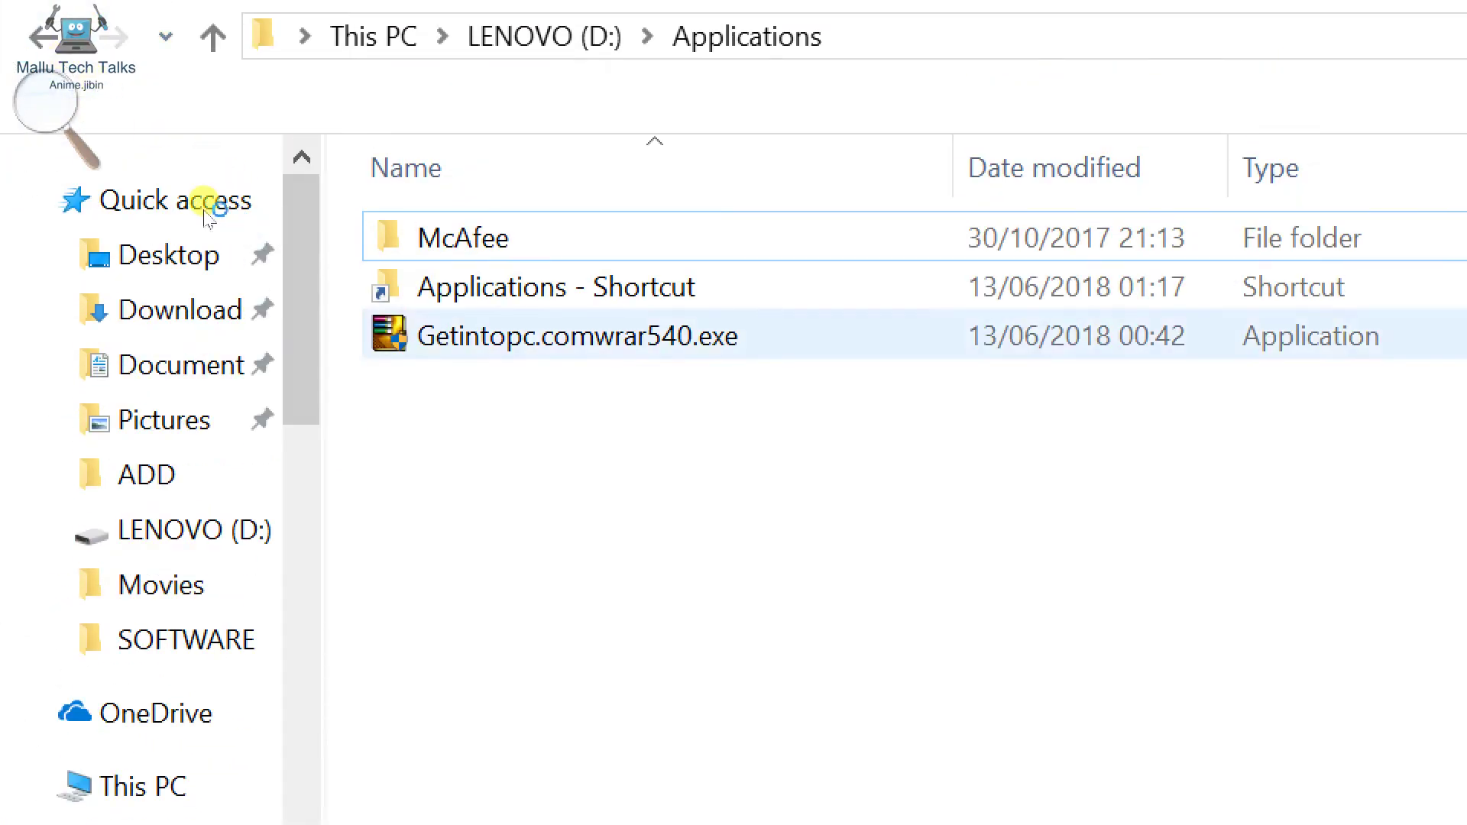
click(27, 114)
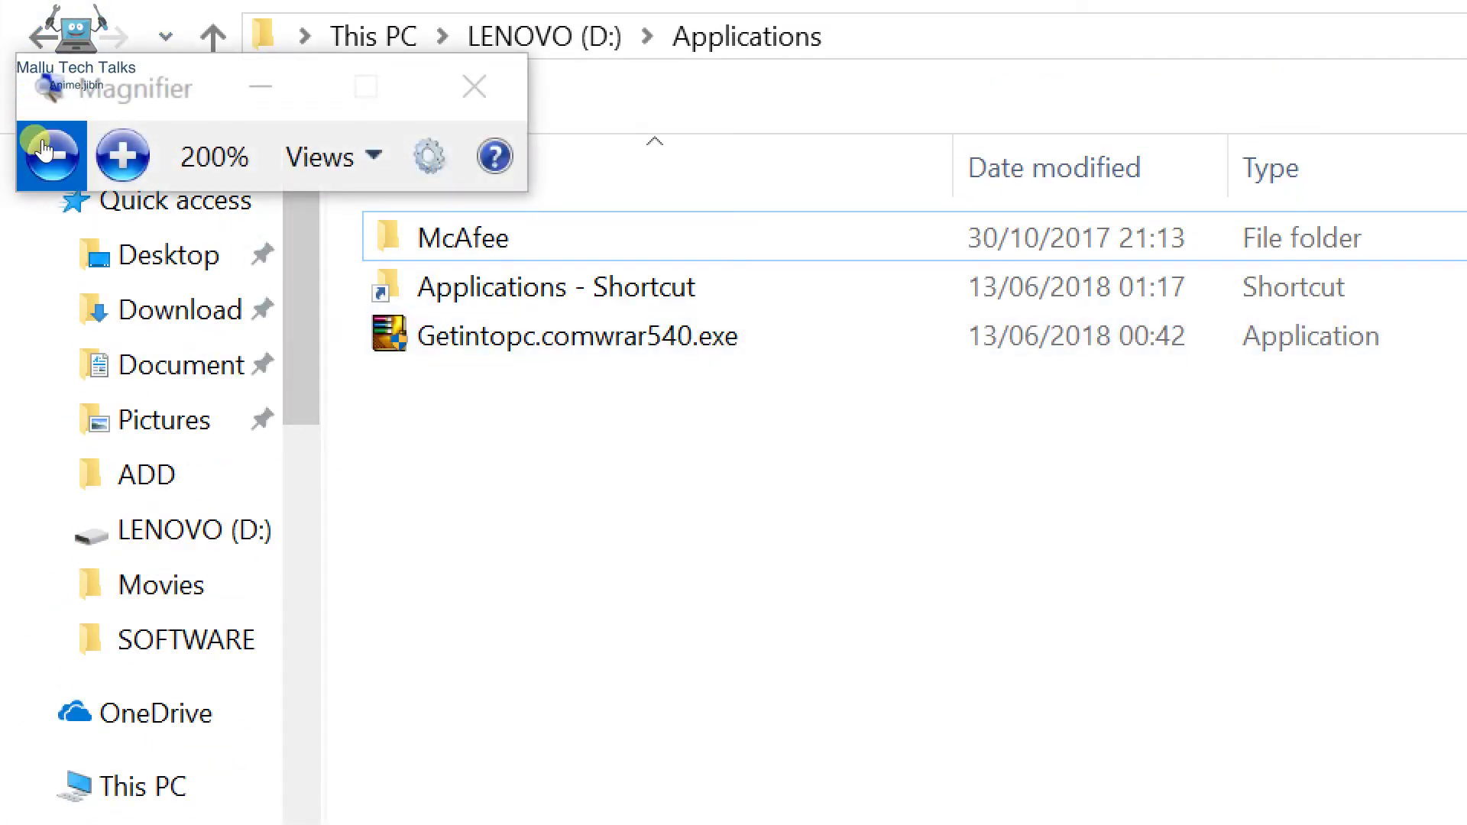
click(122, 156)
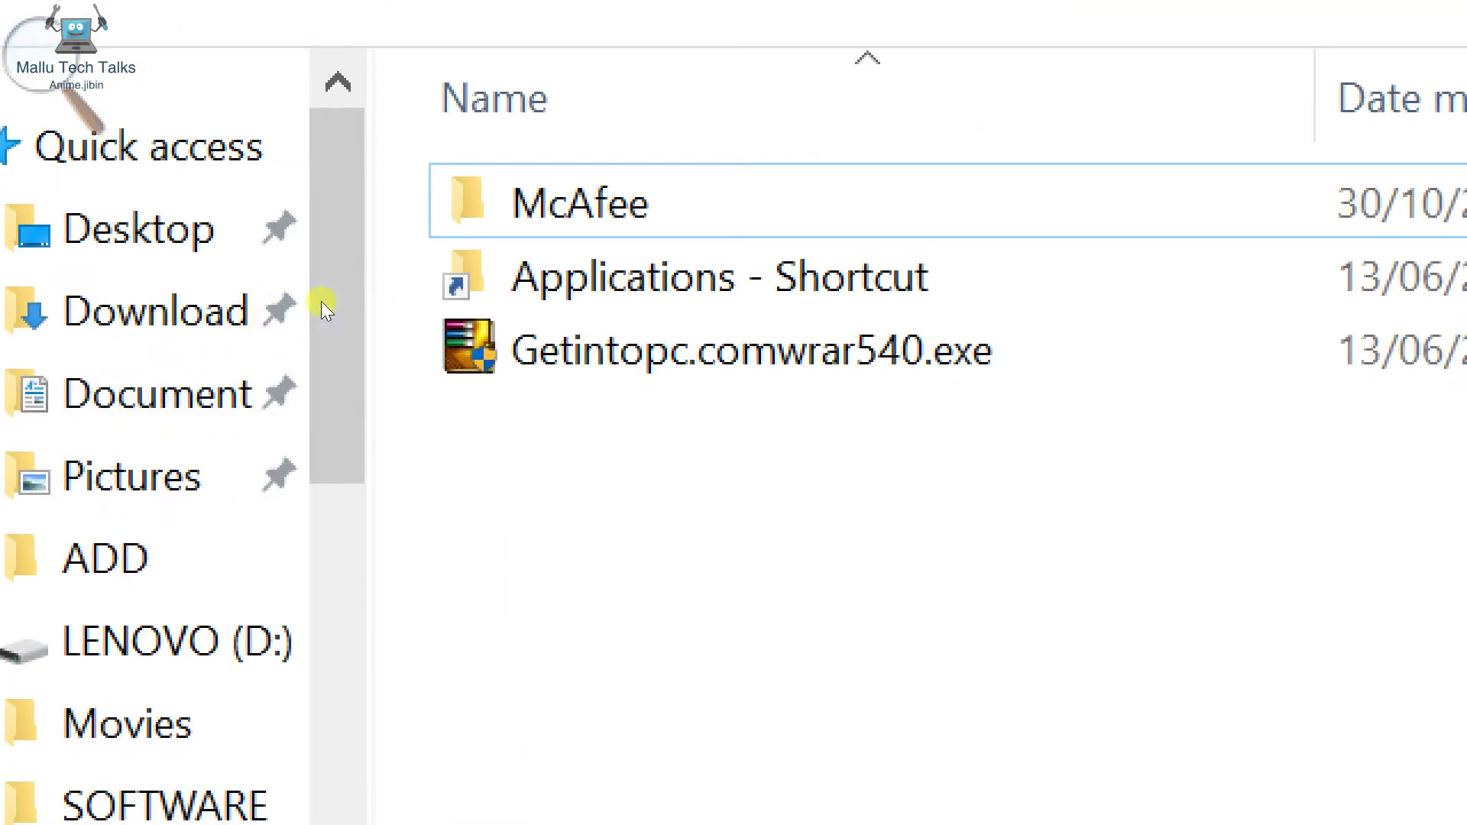
key(End)
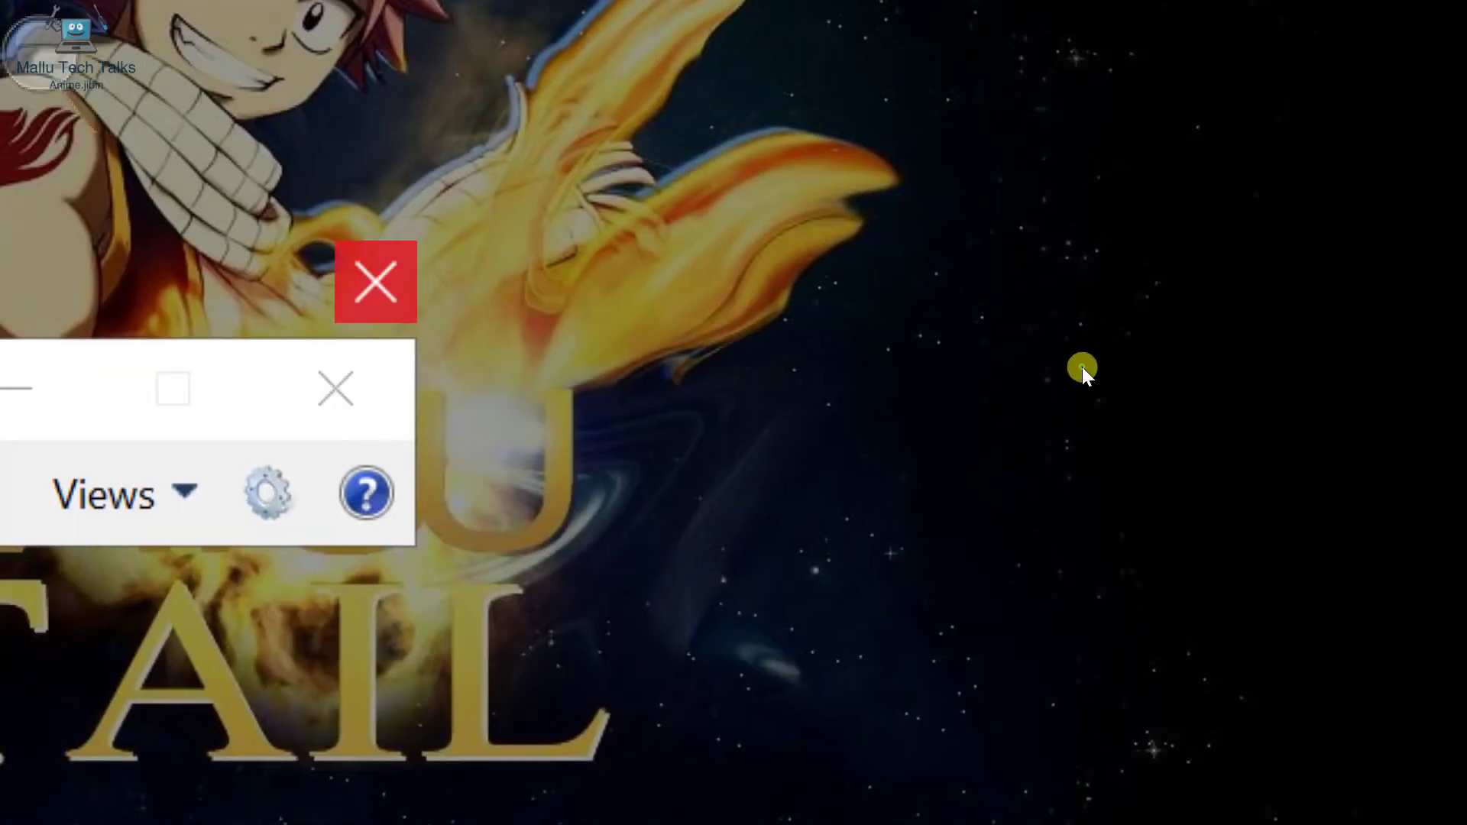
Return to the desktop and open the system properties of This PC.
key(super+Tab)
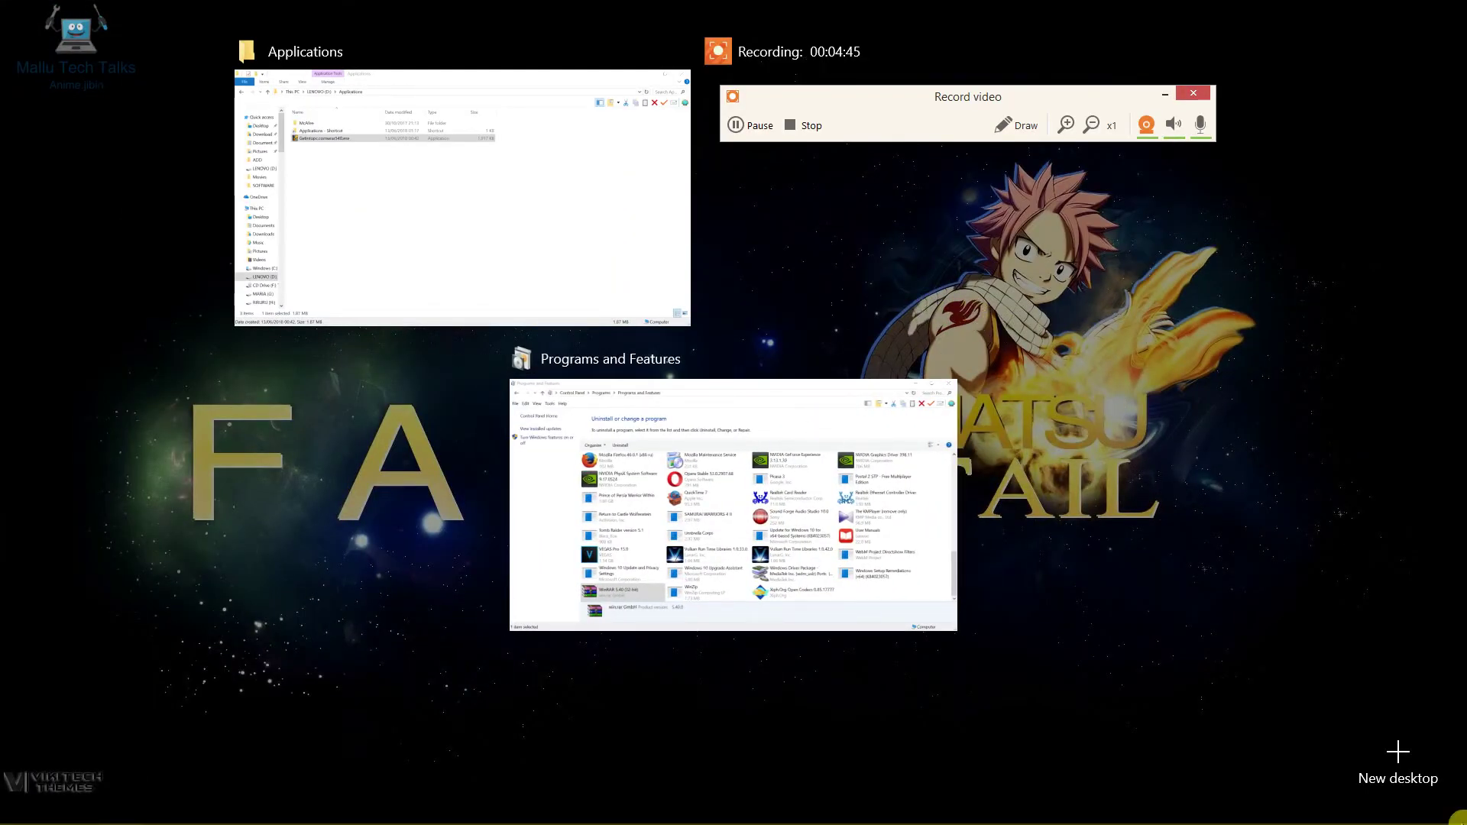
click(1461, 822)
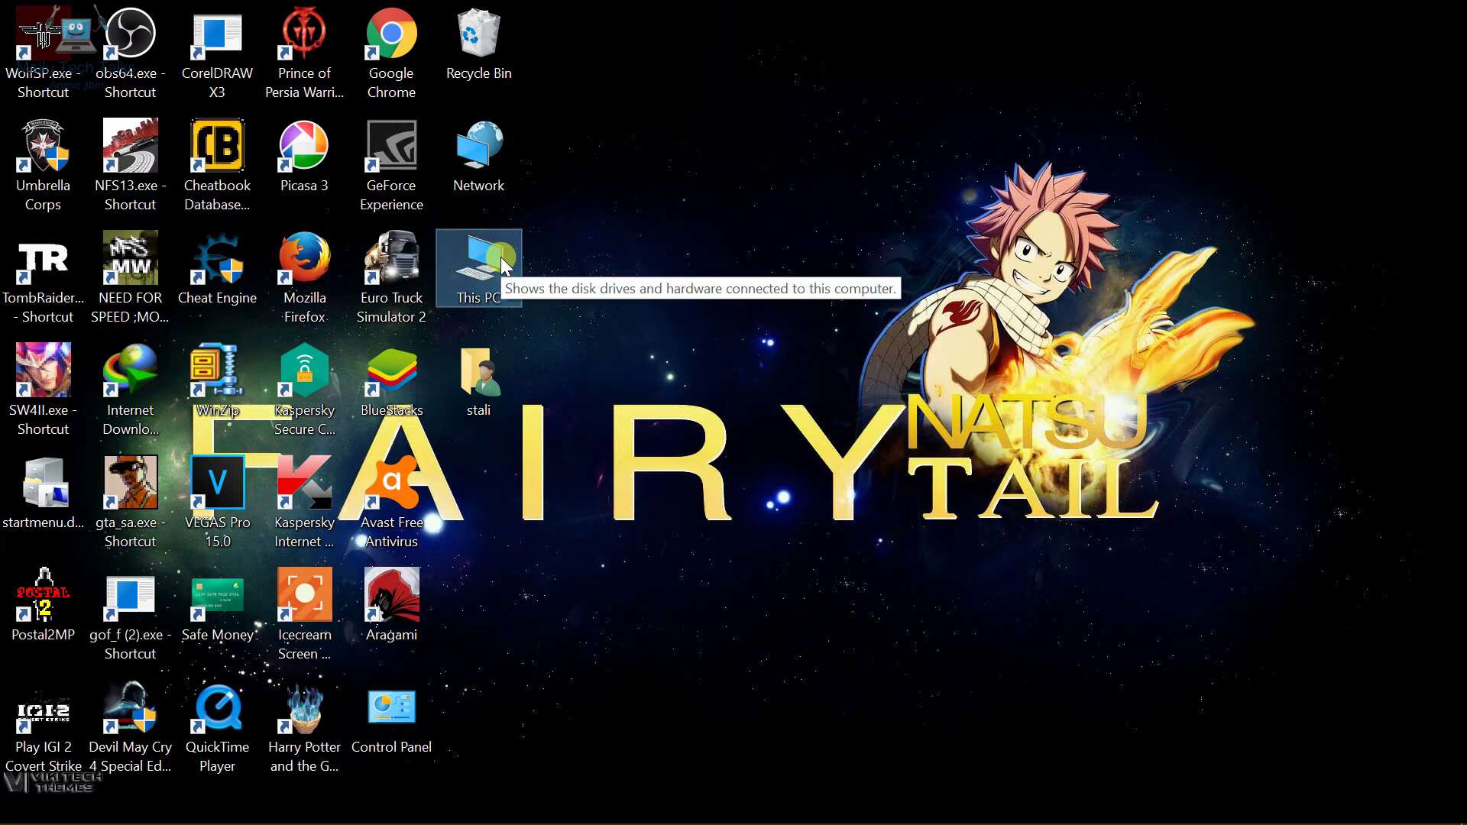
click(478, 260)
right_click(478, 260)
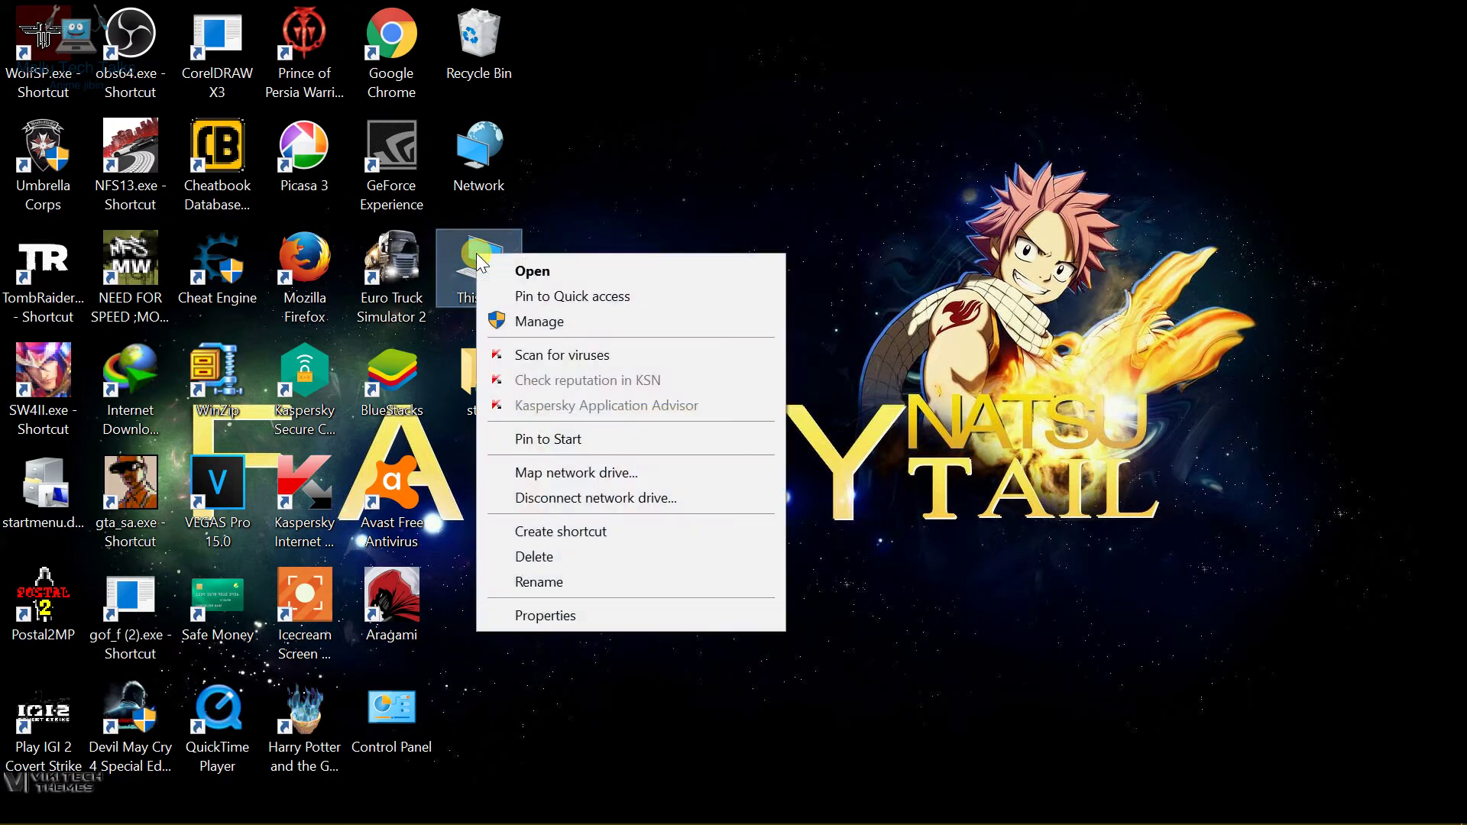
click(1001, 372)
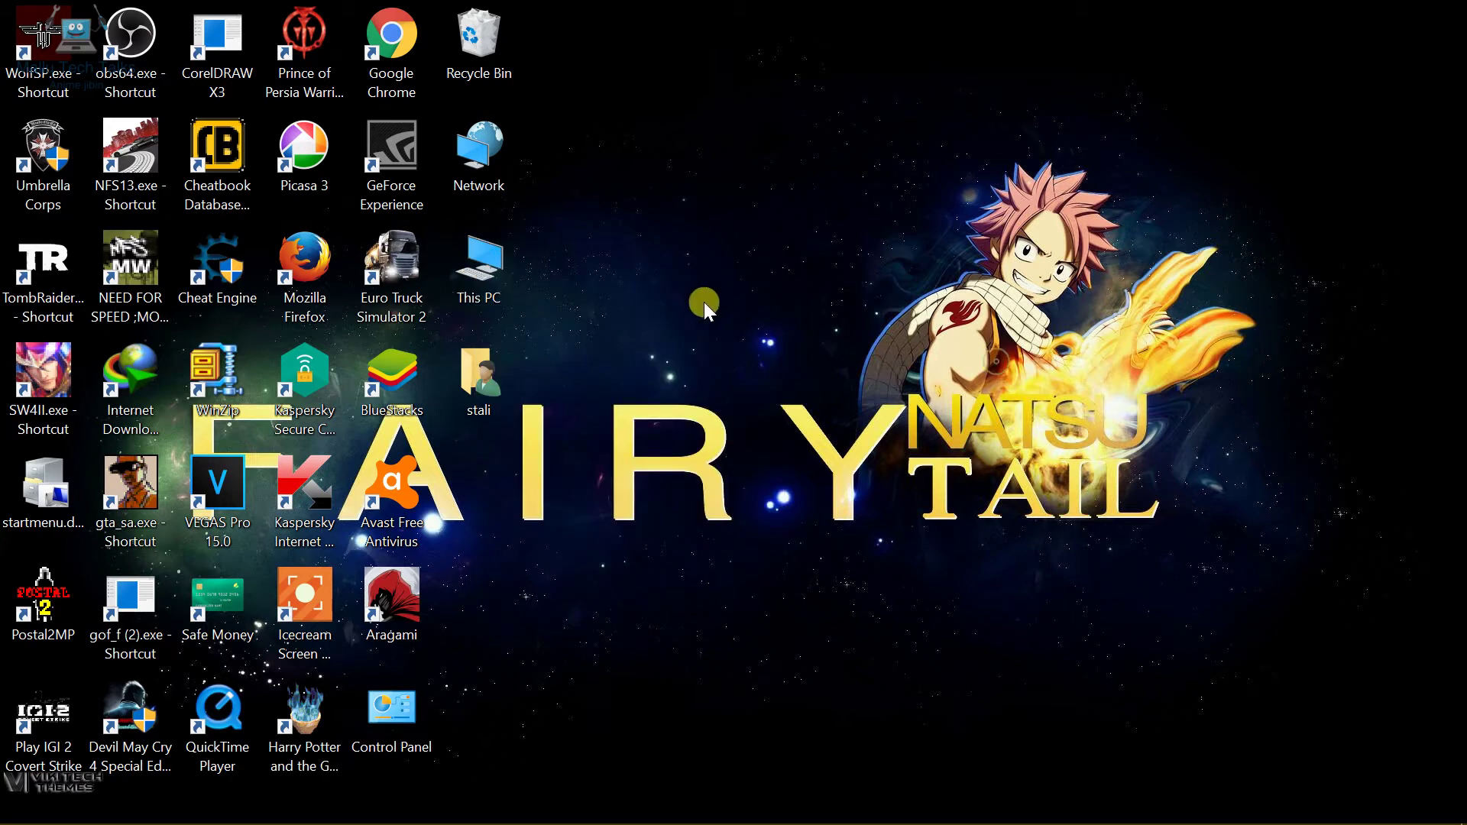
right_click(494, 273)
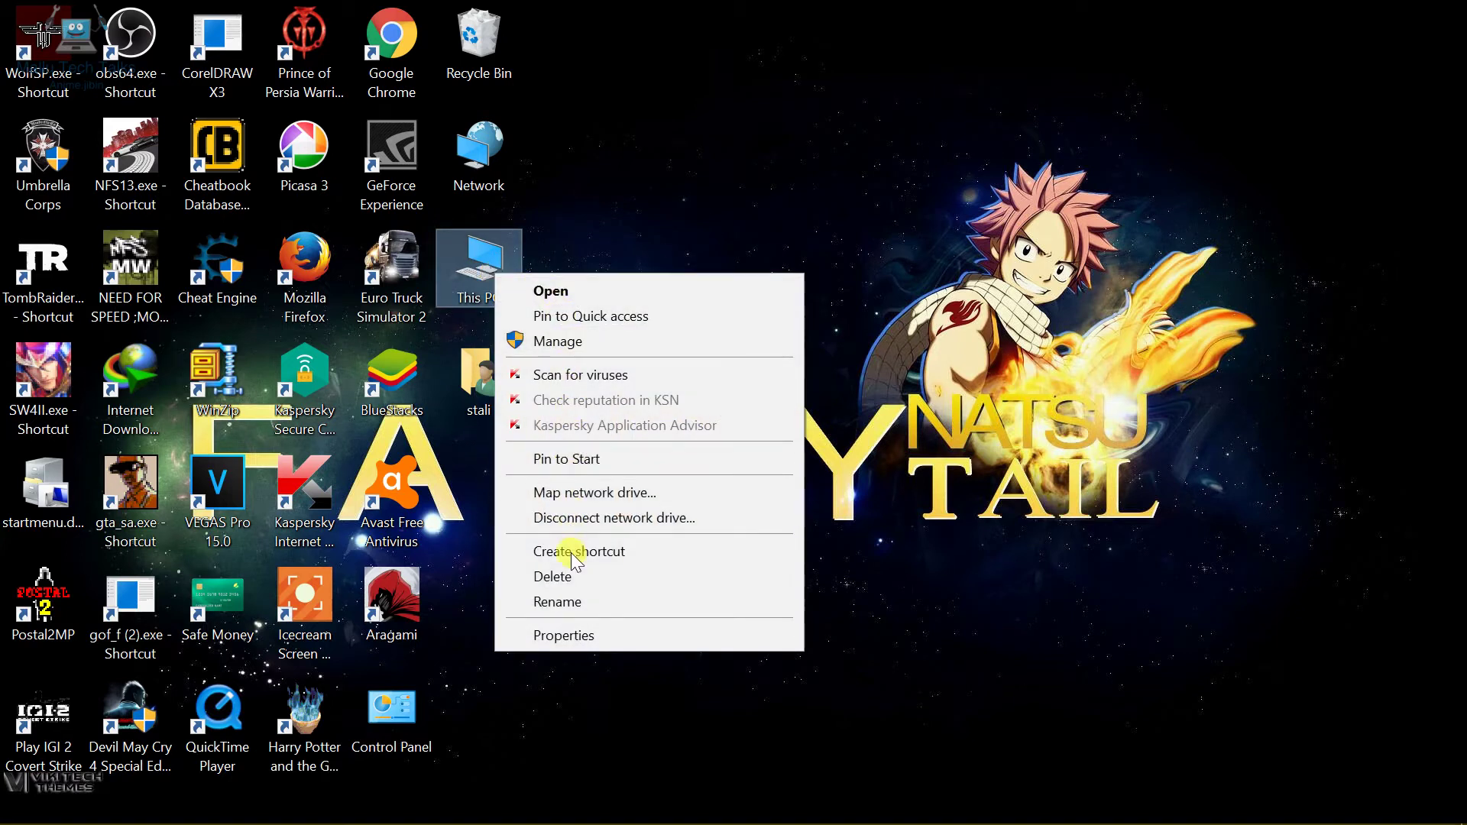
click(563, 637)
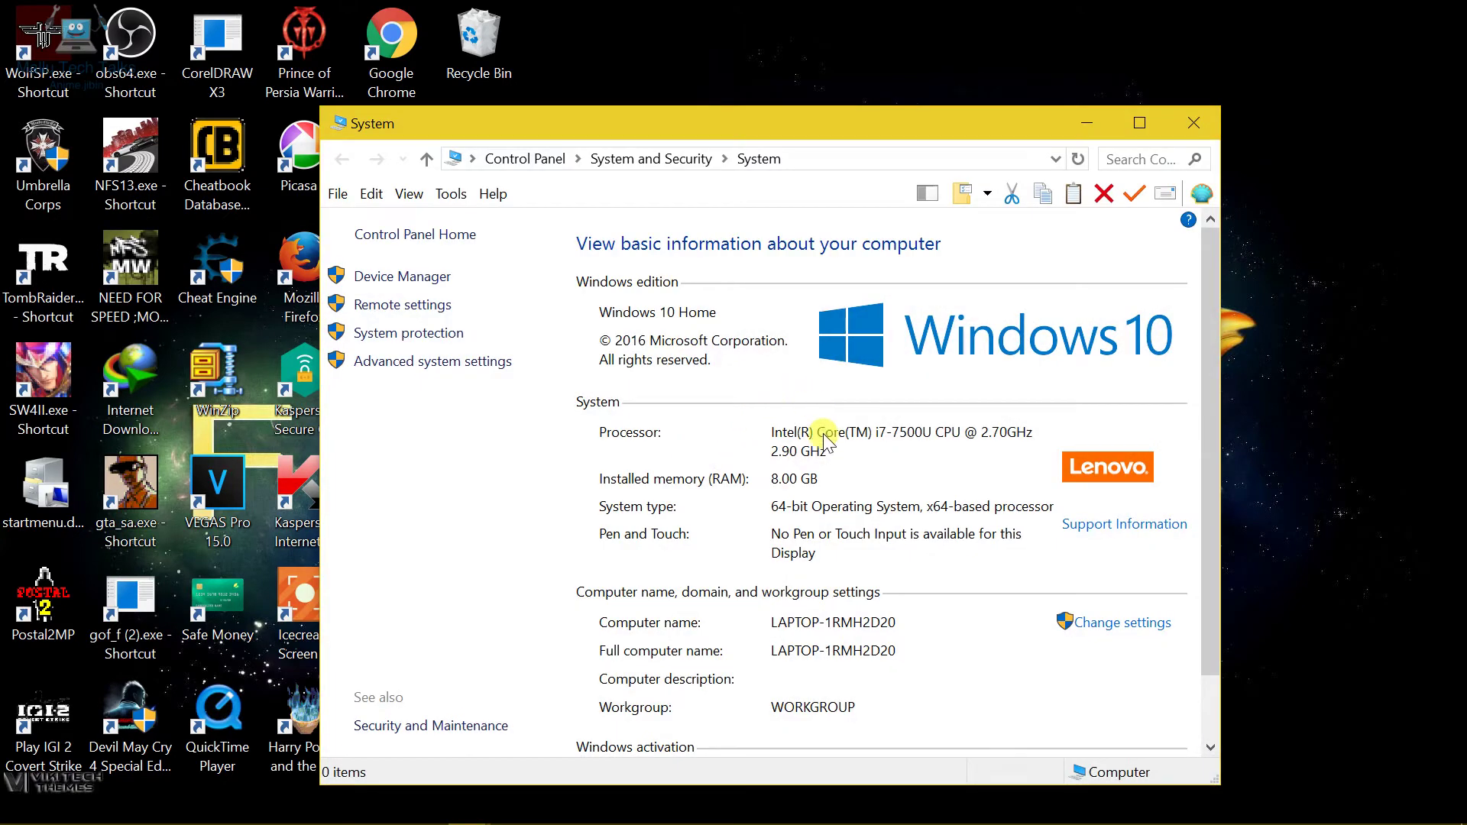
Magnify the System window to examine the computer's basic information, and close the window and Magnifier.
mouse_move(360, 810)
click(389, 810)
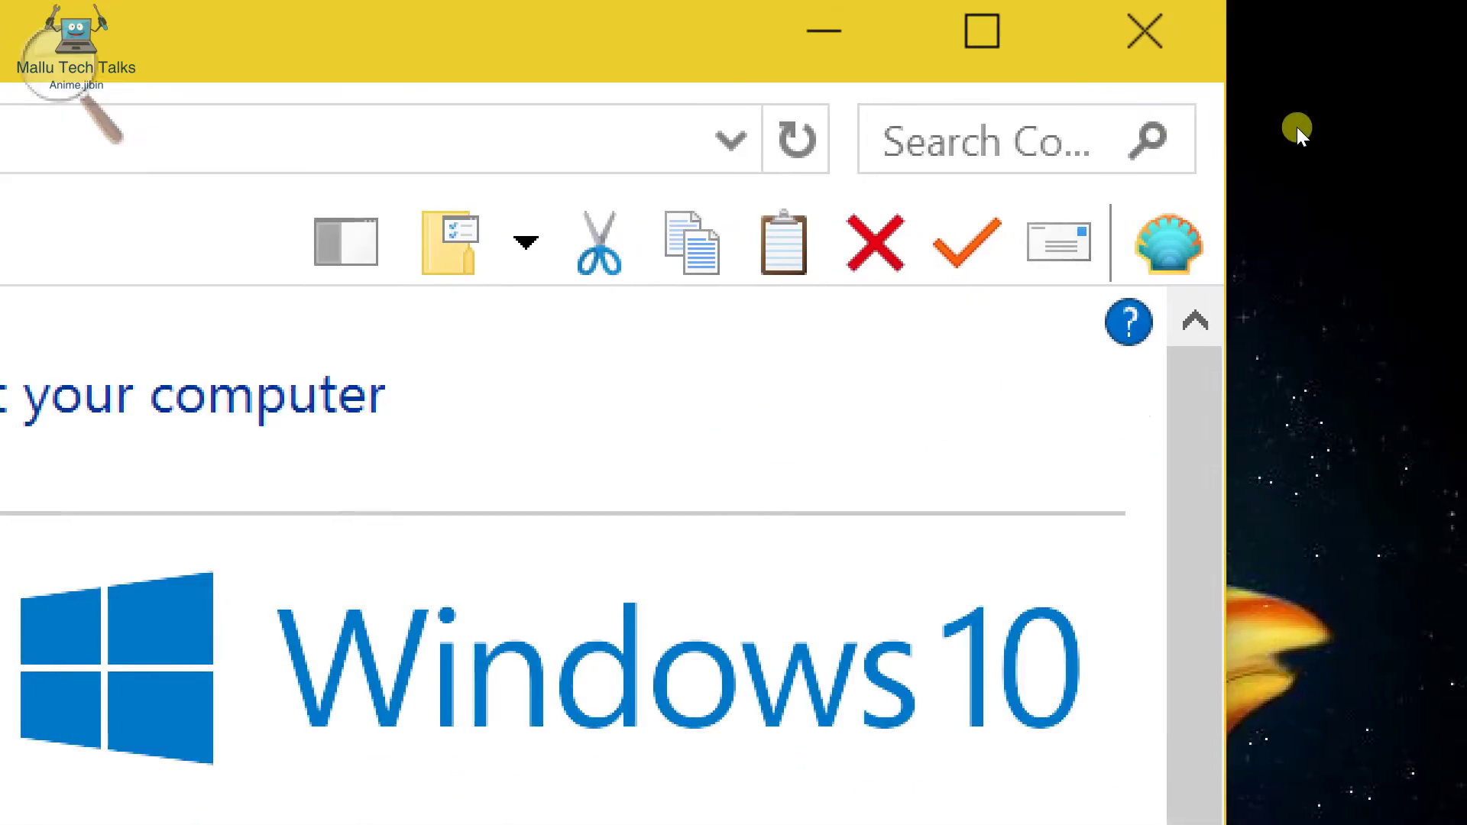
click(1188, 85)
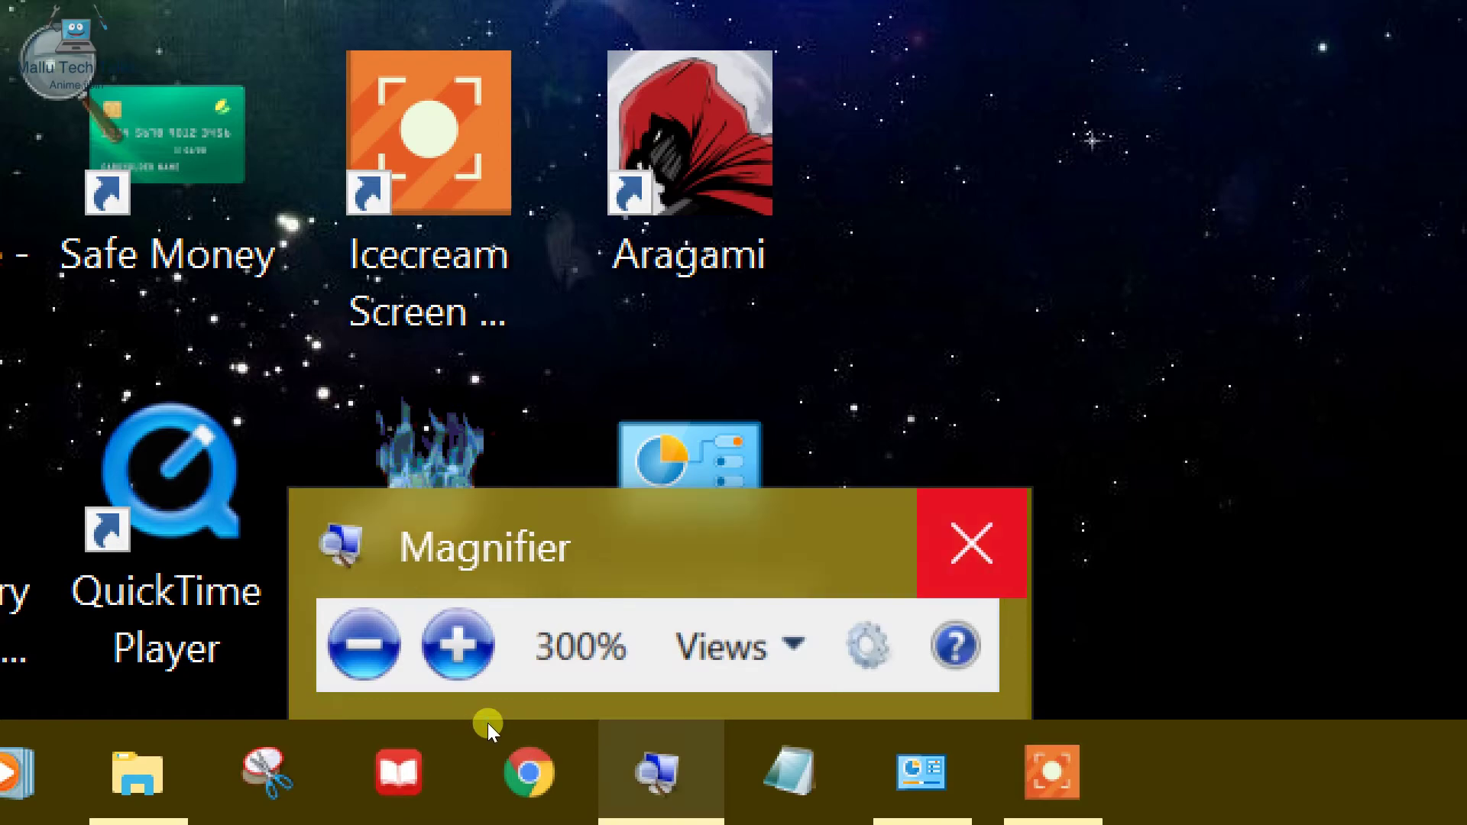
click(487, 723)
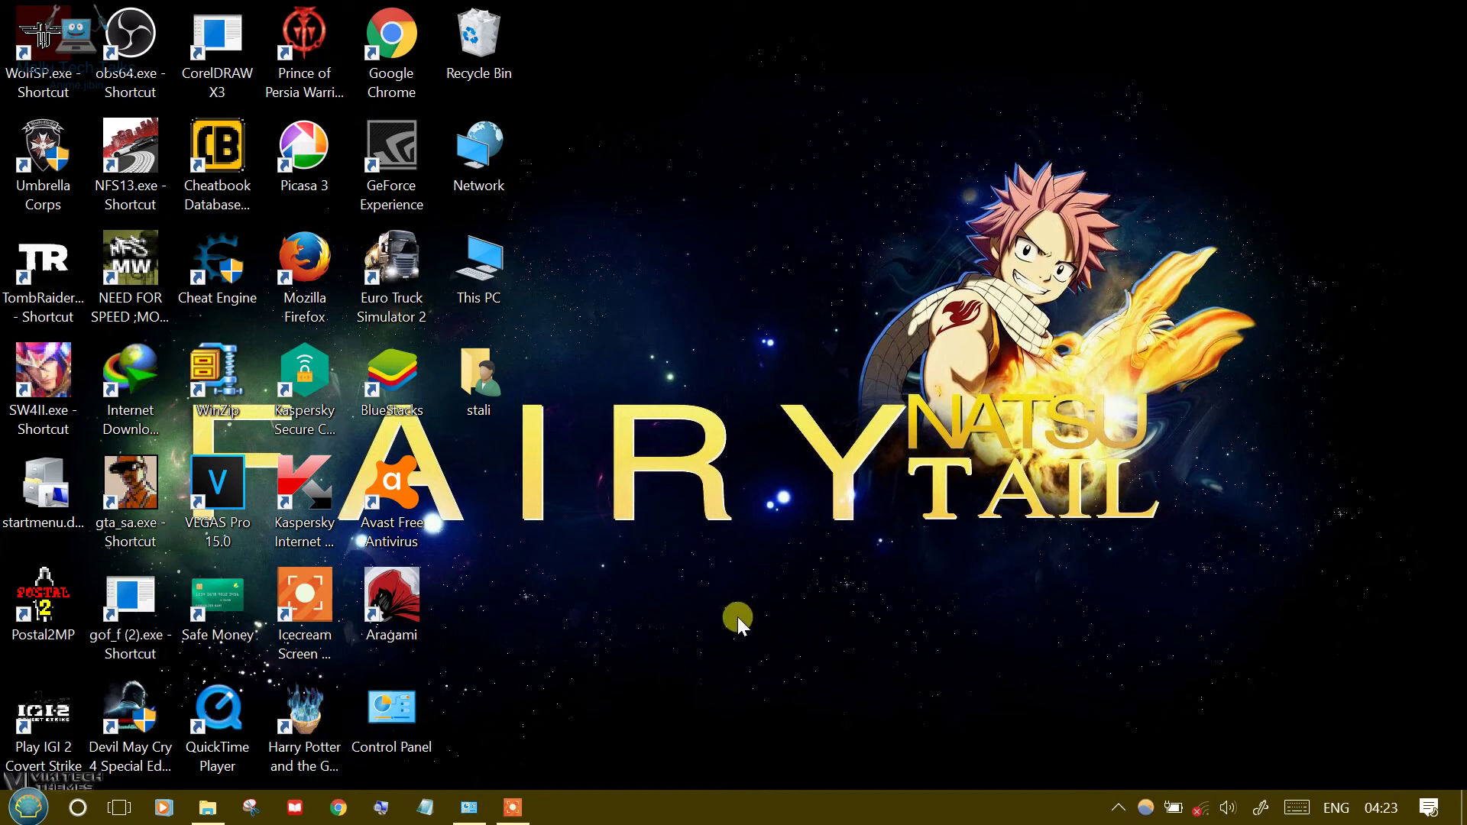
Switch back to the Applications folder, run Getintopc.comwrar540.exe and reposition the installer window.
key(super+Tab)
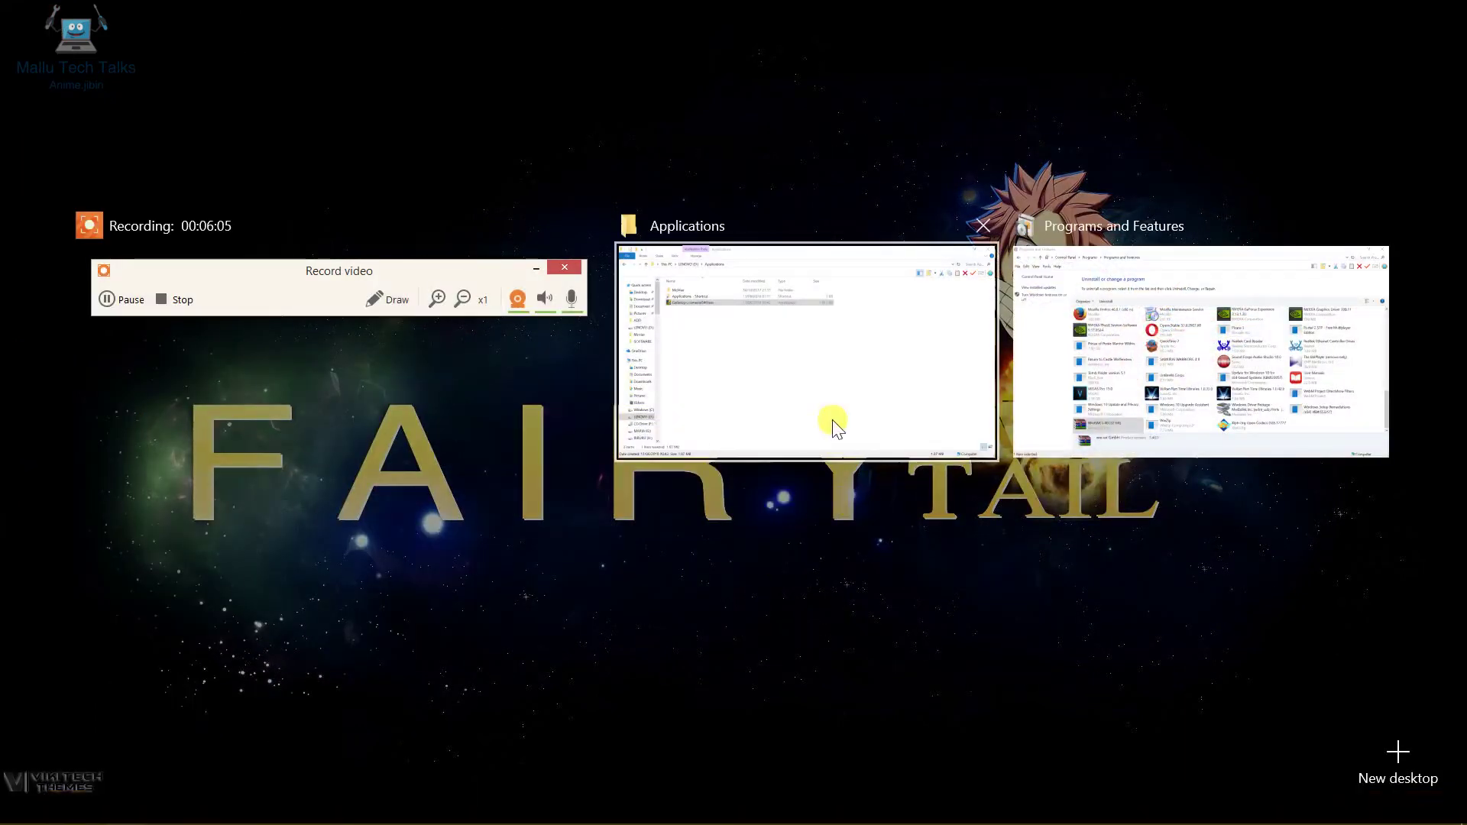
key(super+Tab)
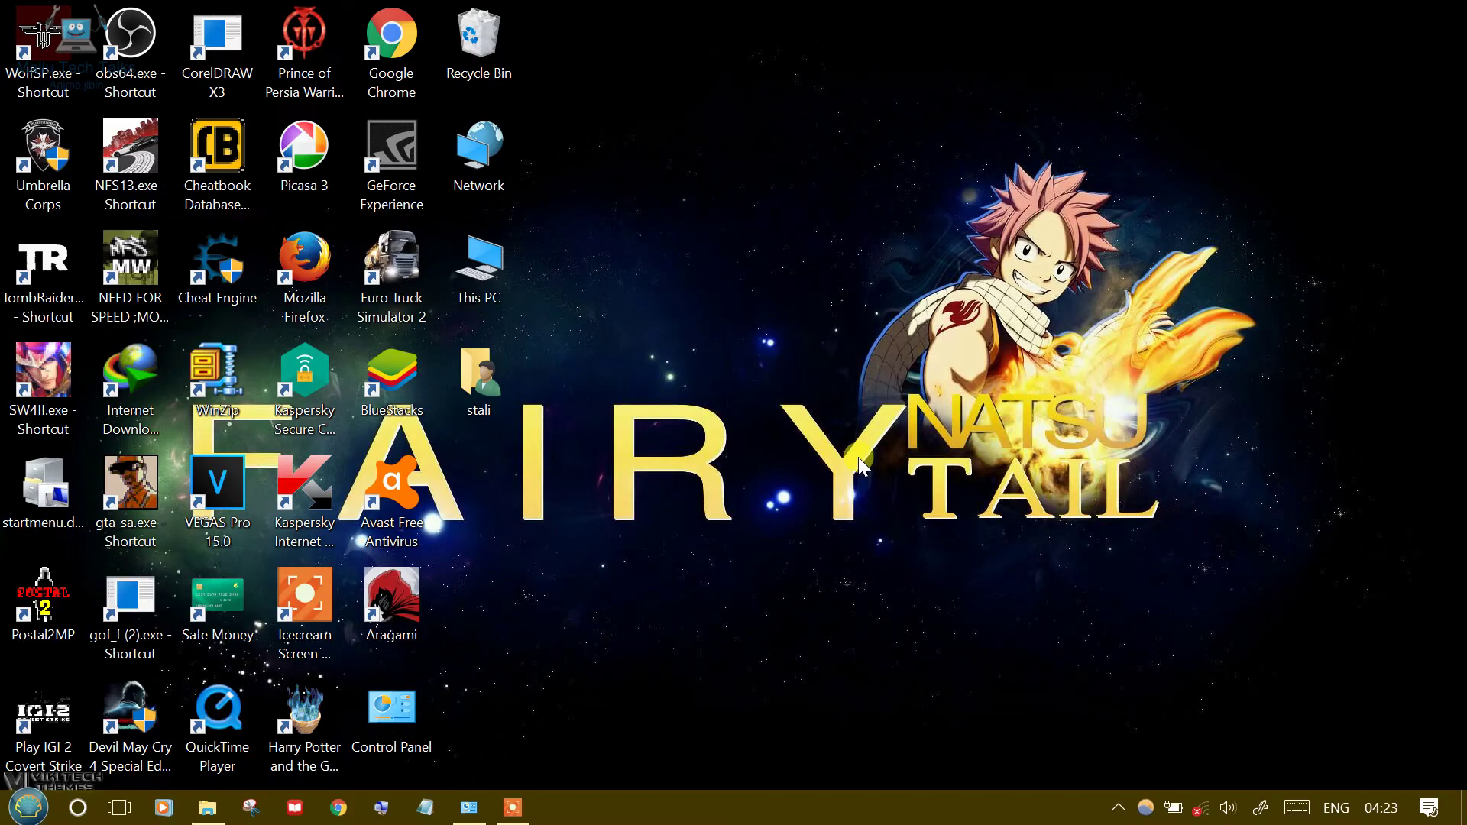
key(super+Tab)
click(818, 314)
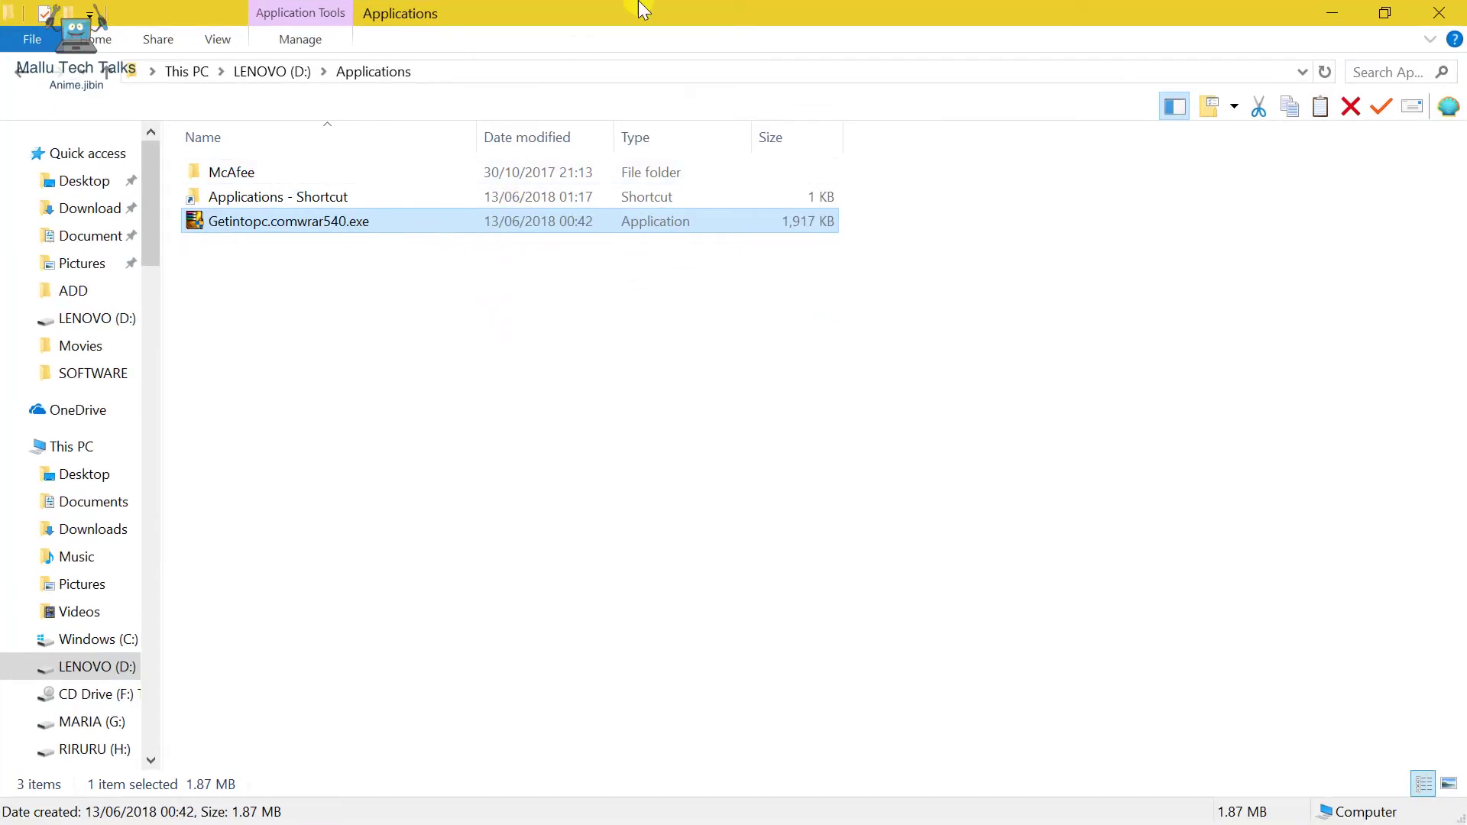
double_click(531, 229)
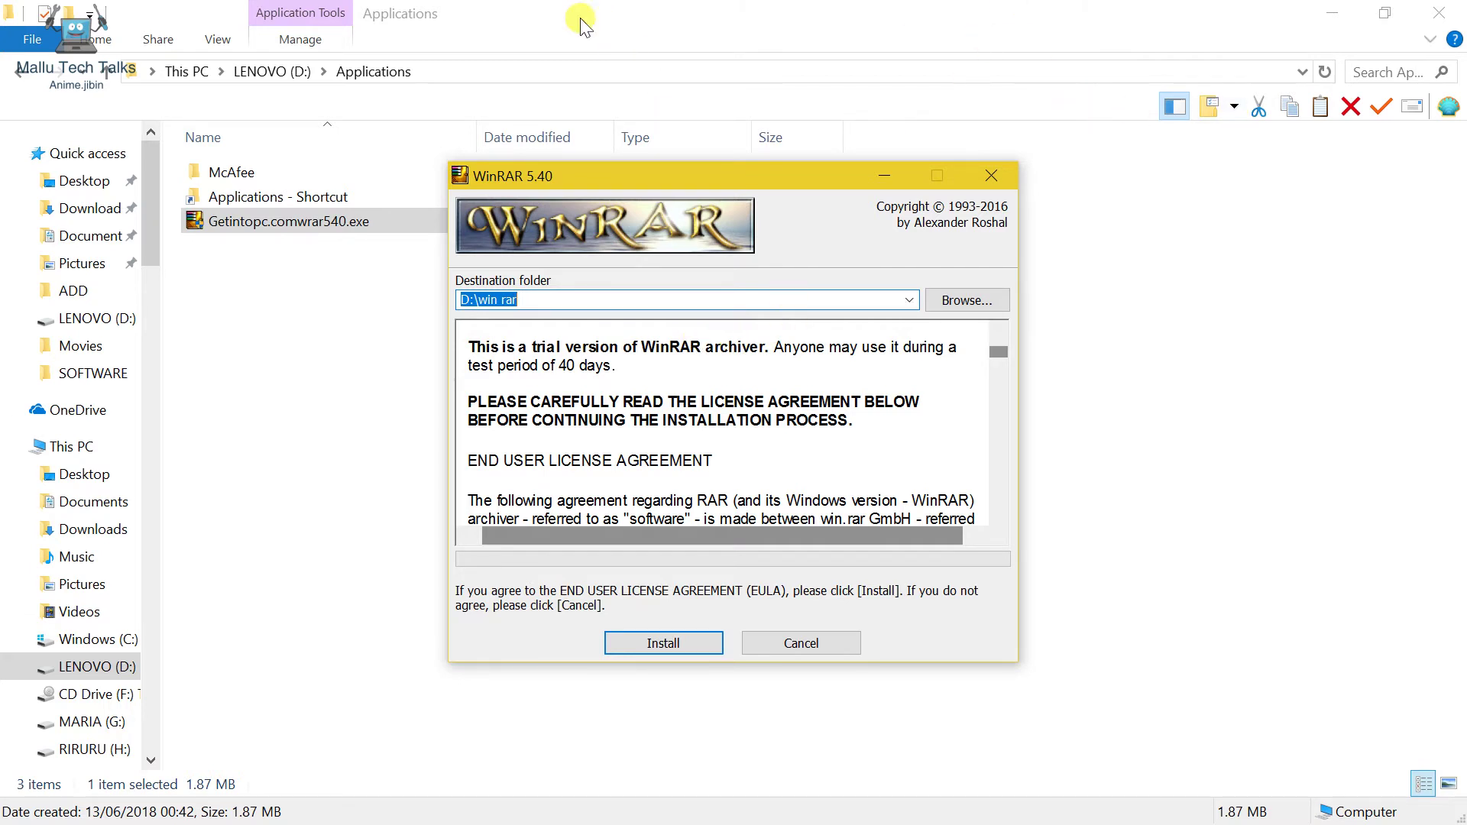
drag(538, 182, 552, 149)
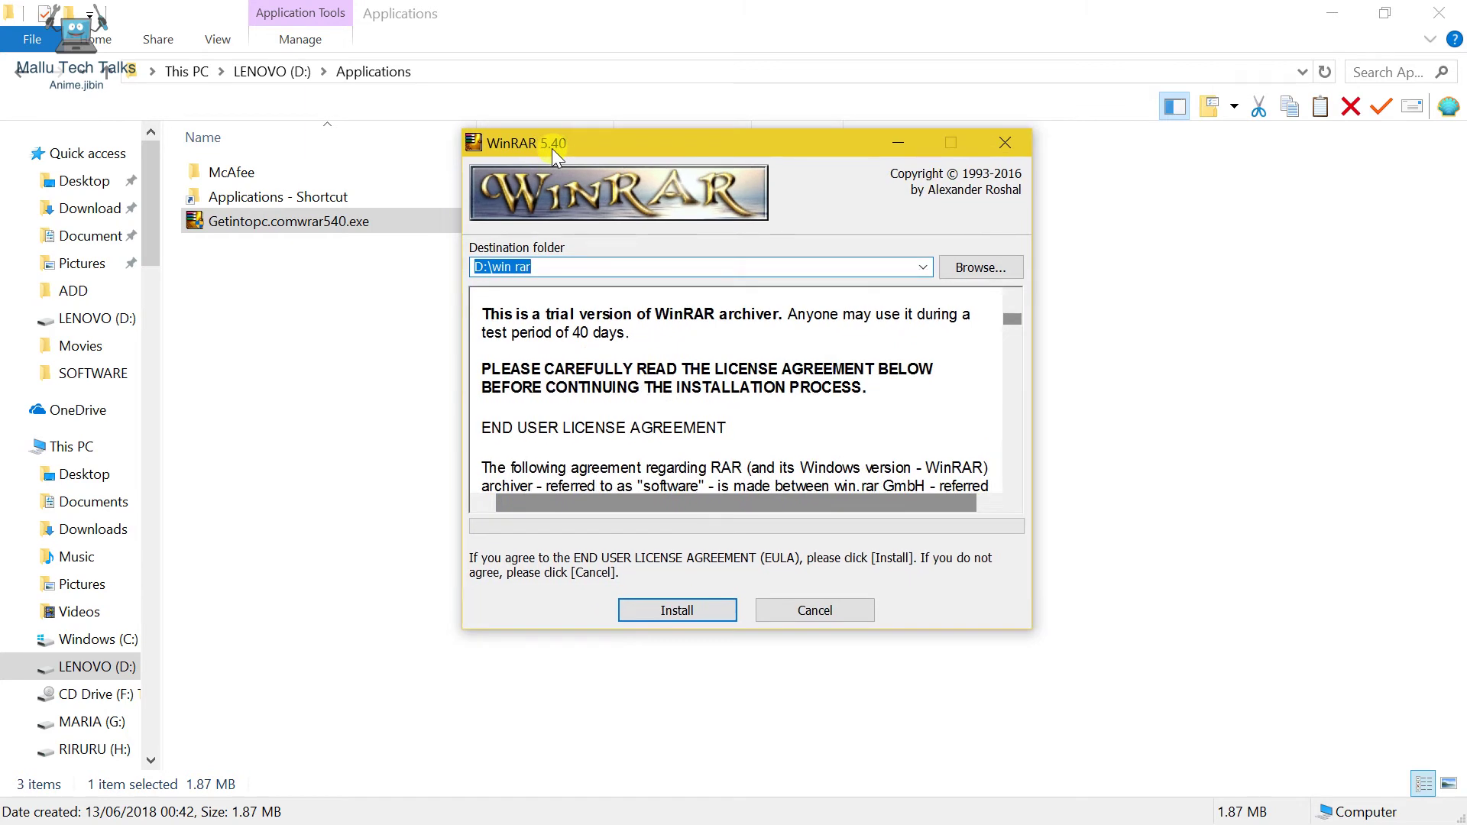
drag(596, 139, 607, 185)
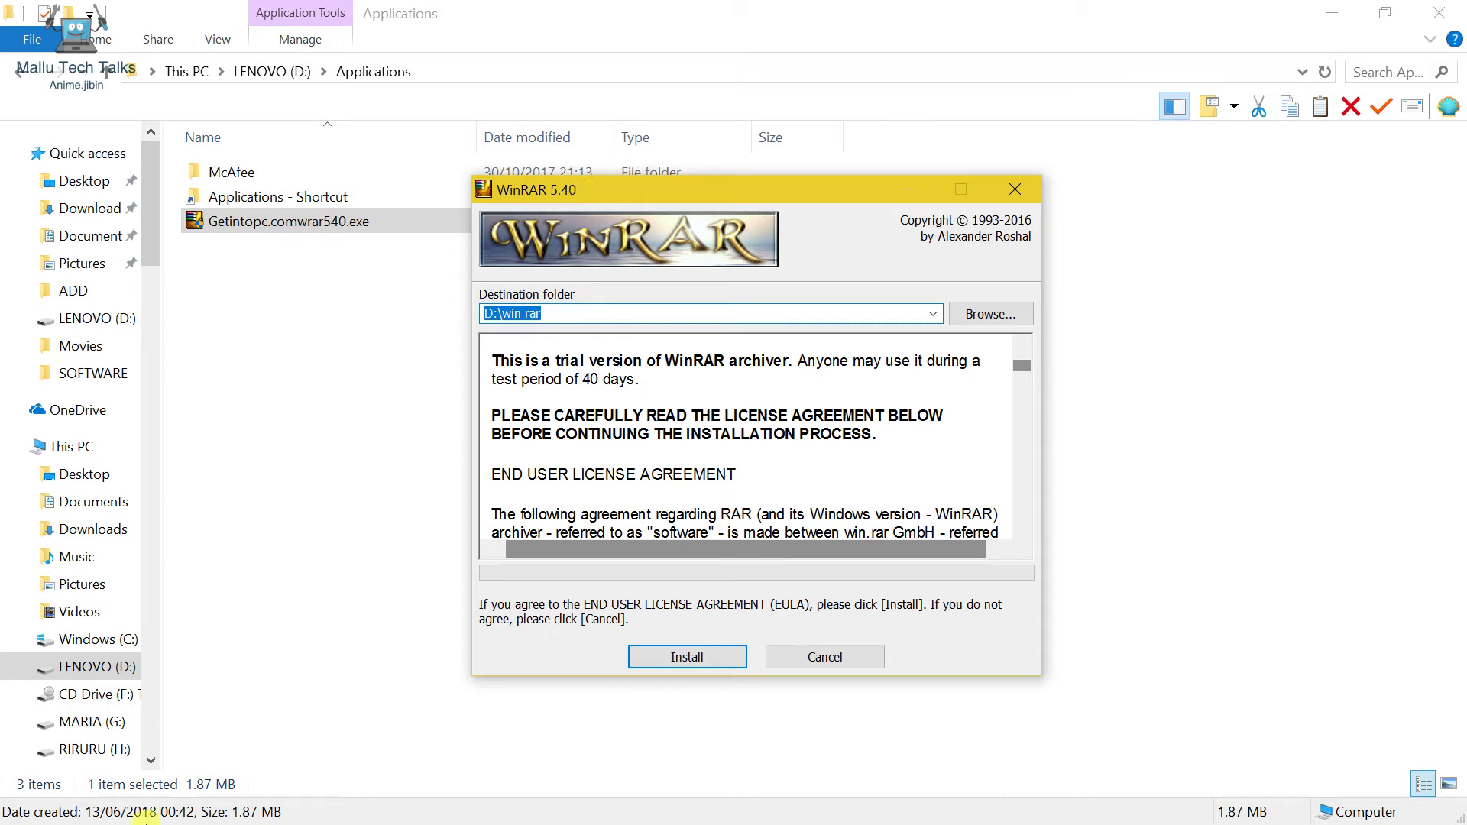
Magnify the WinRAR 5.40 installer to examine its destination folder and license agreement.
click(319, 822)
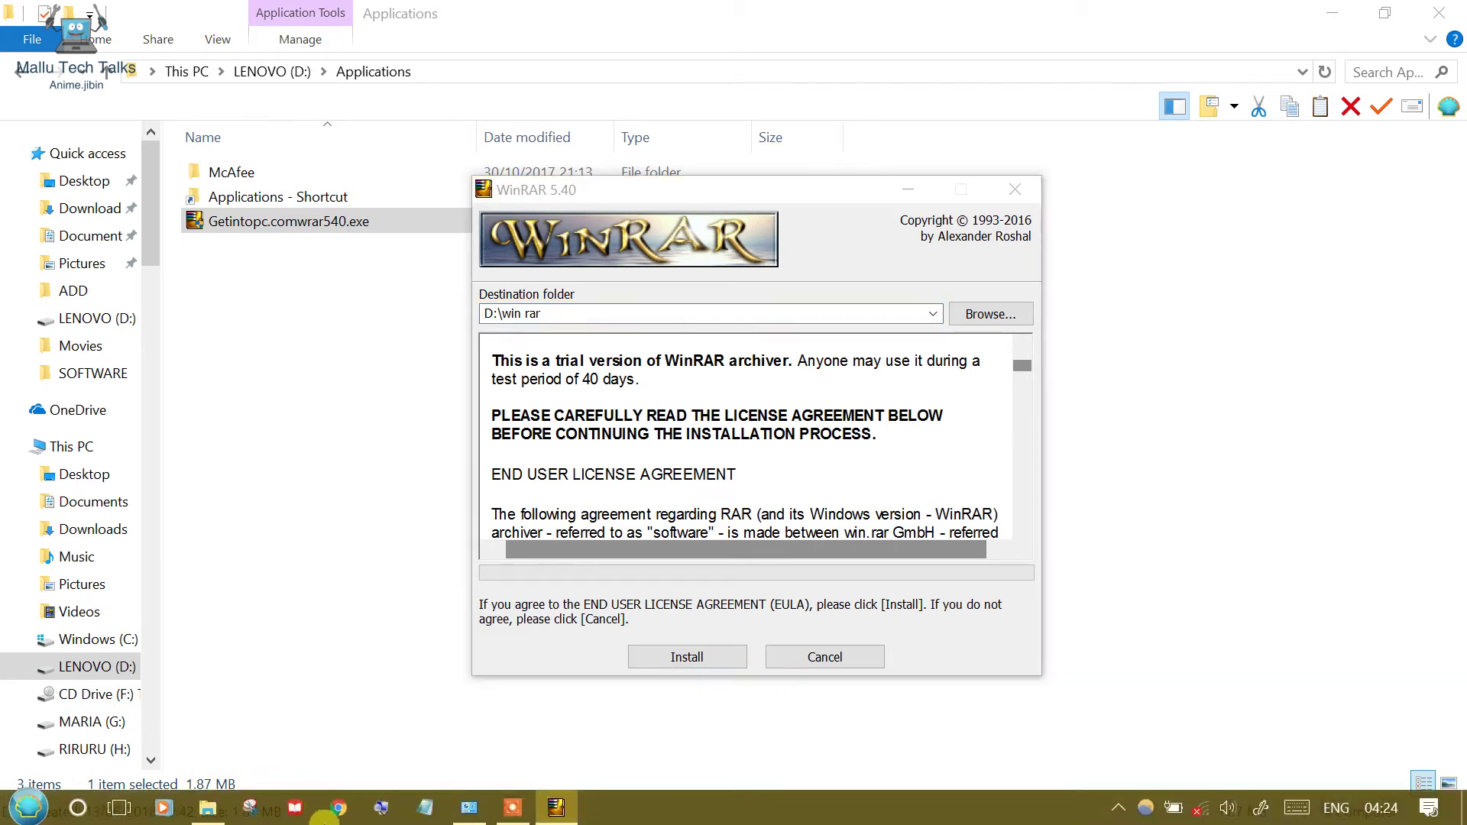
key(super)
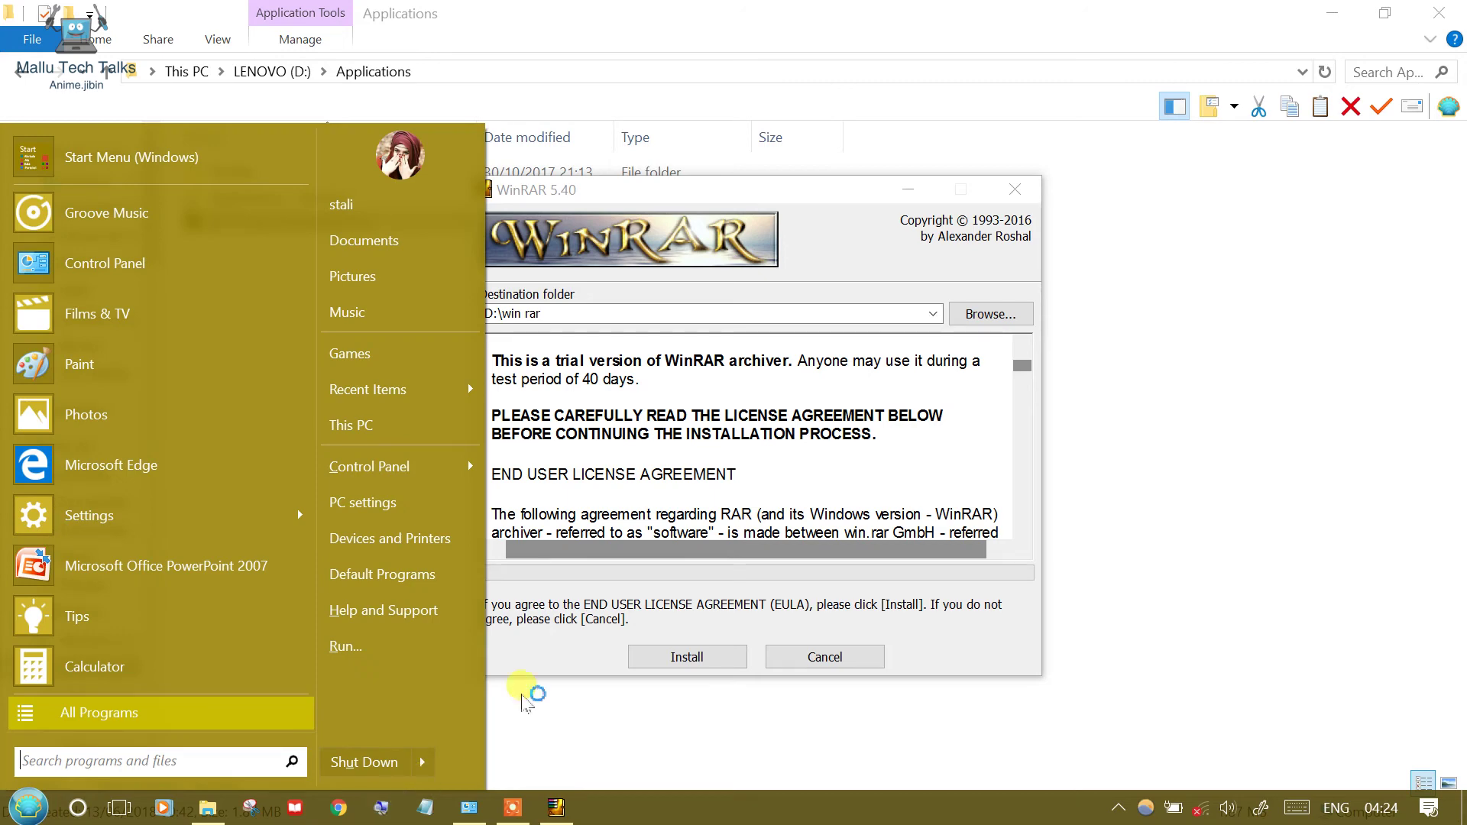
key(super+plus)
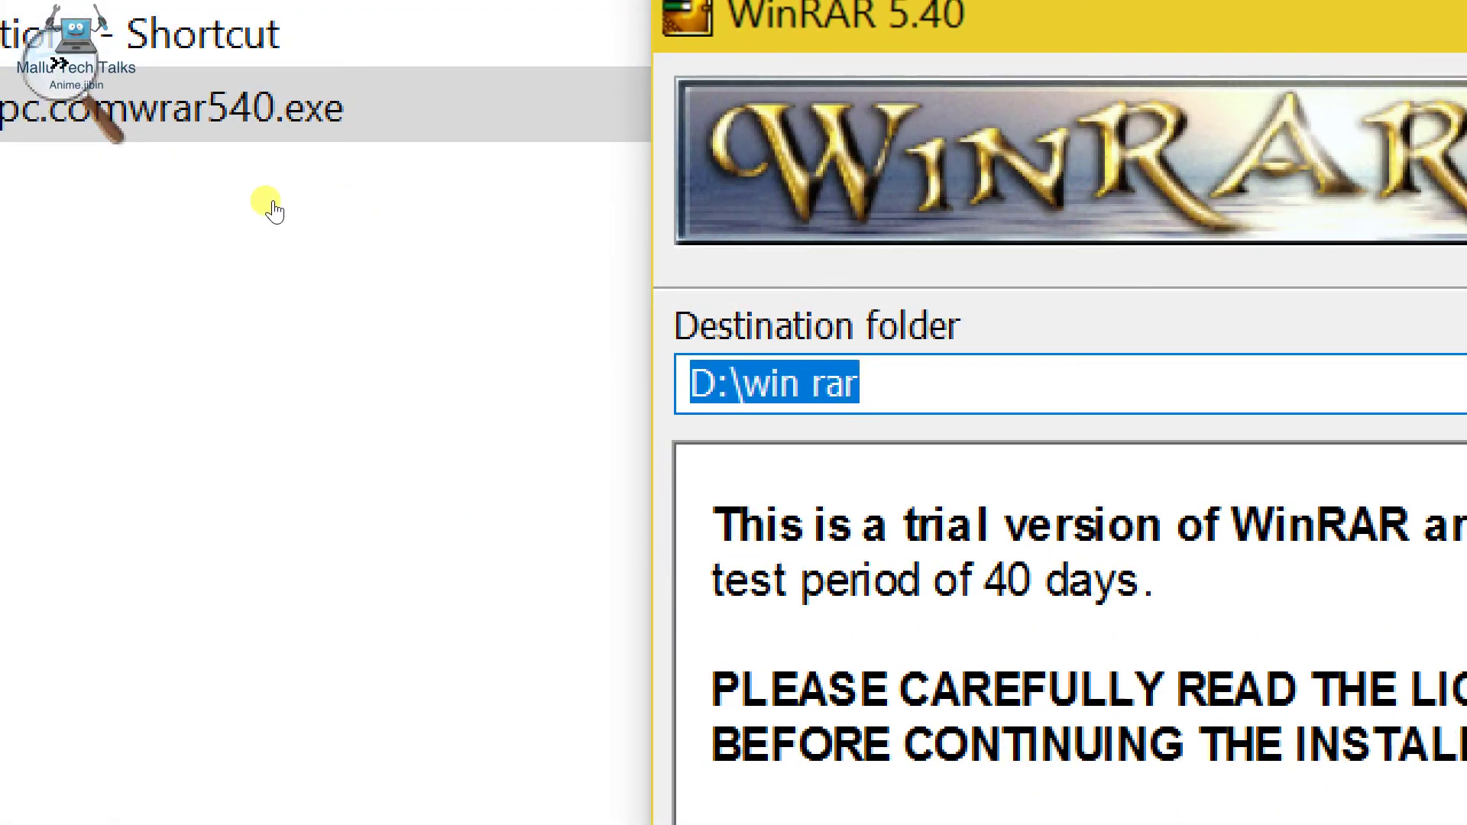
key(super+minus)
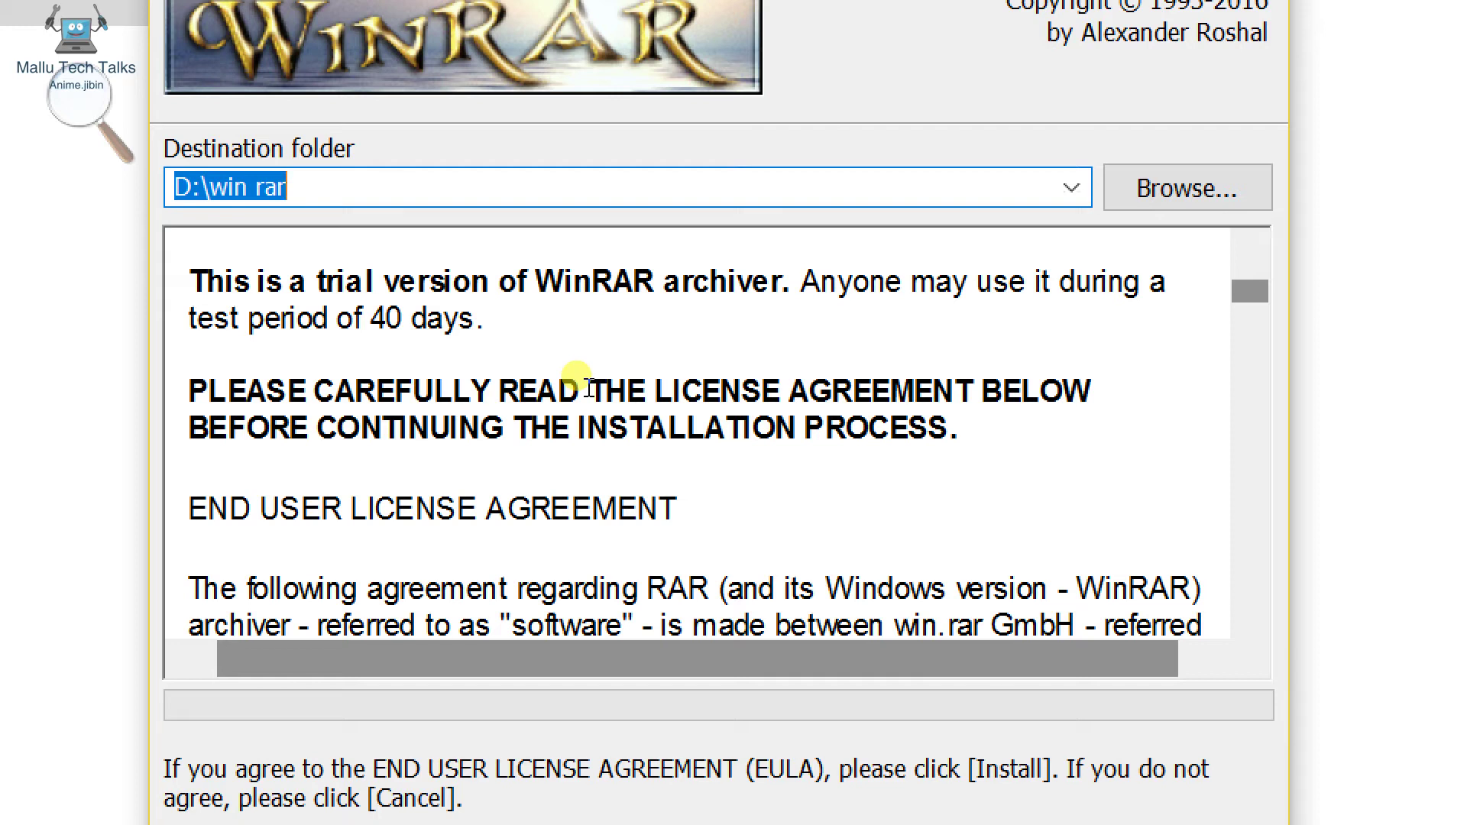
scroll(611, 388, down, 2)
scroll(623, 394, up, 1)
scroll(624, 395, up, 1)
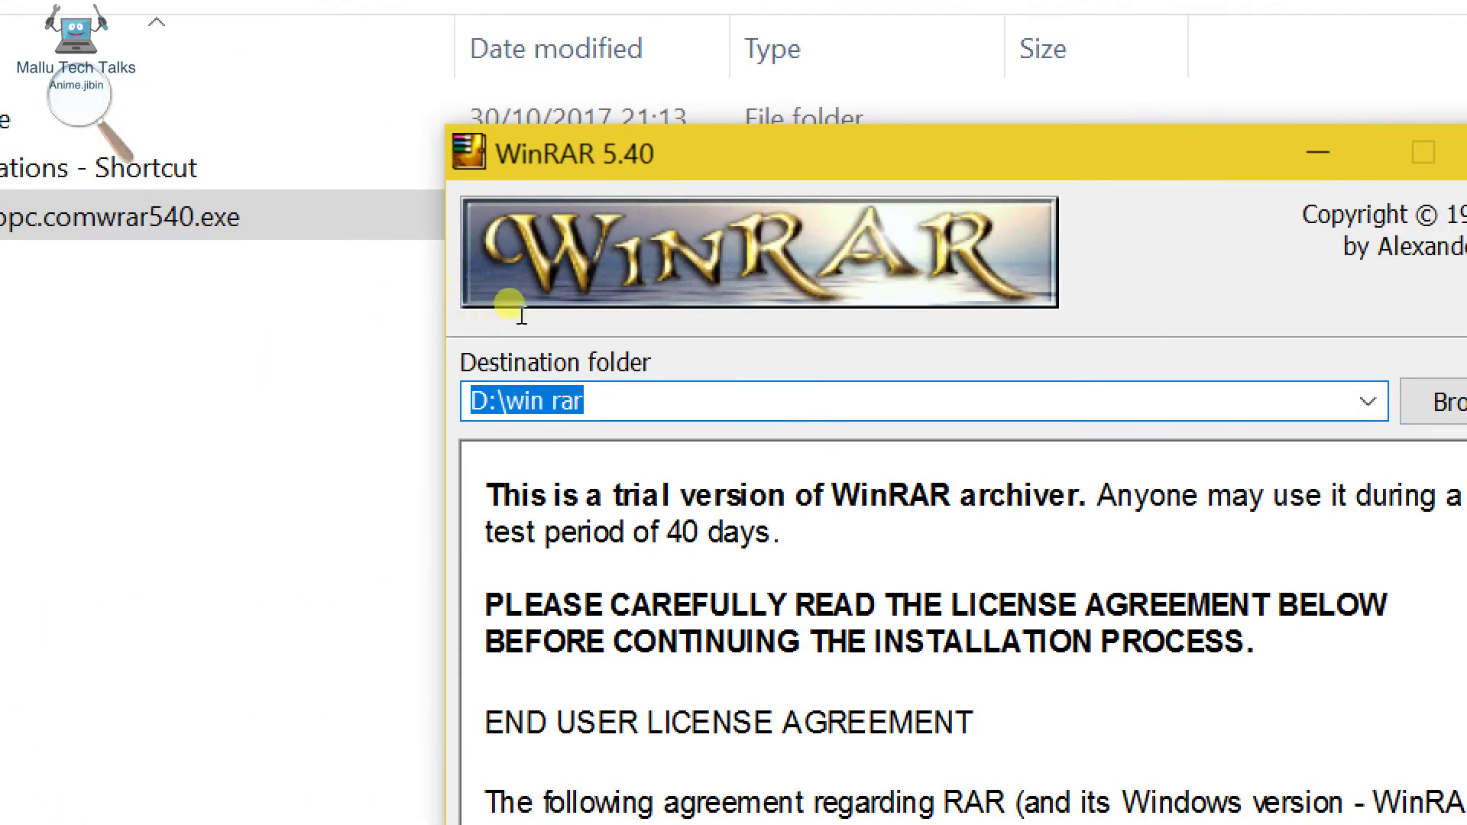
Choose the win rar folder on LENOVO (D:) as the WinRAR destination folder and start the installation.
right_click(543, 401)
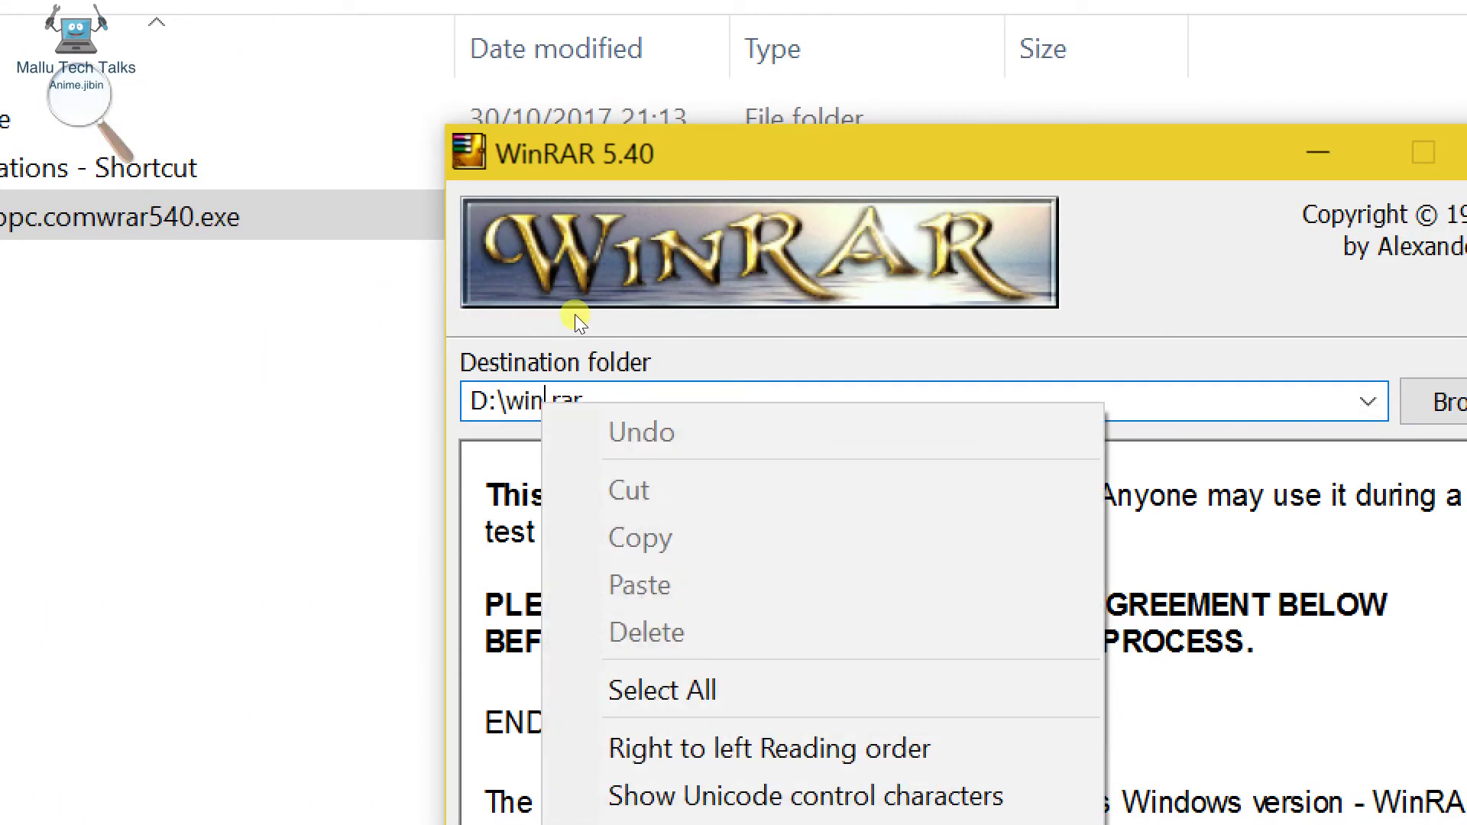
click(871, 322)
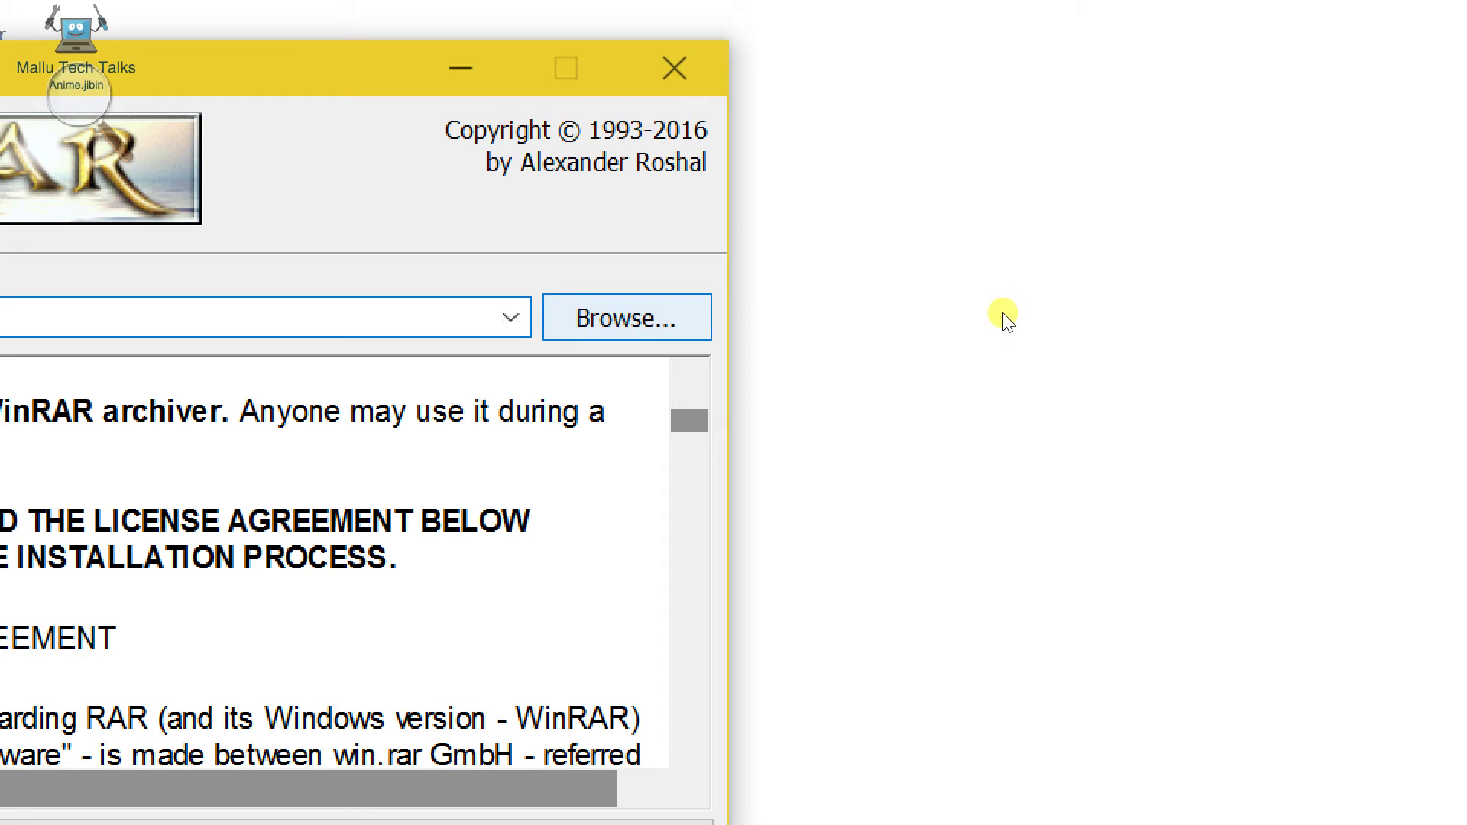
key(Return)
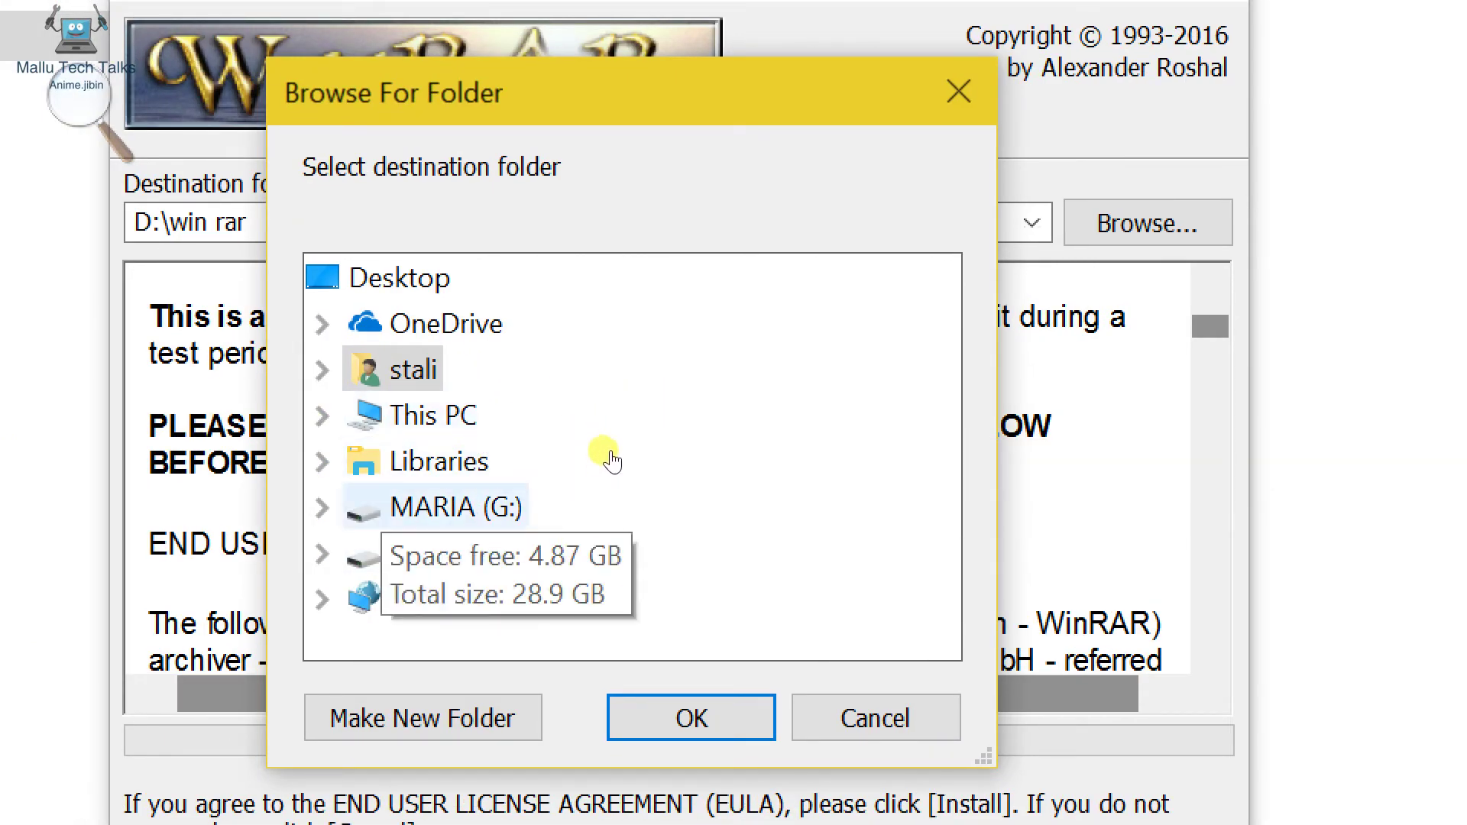
click(583, 410)
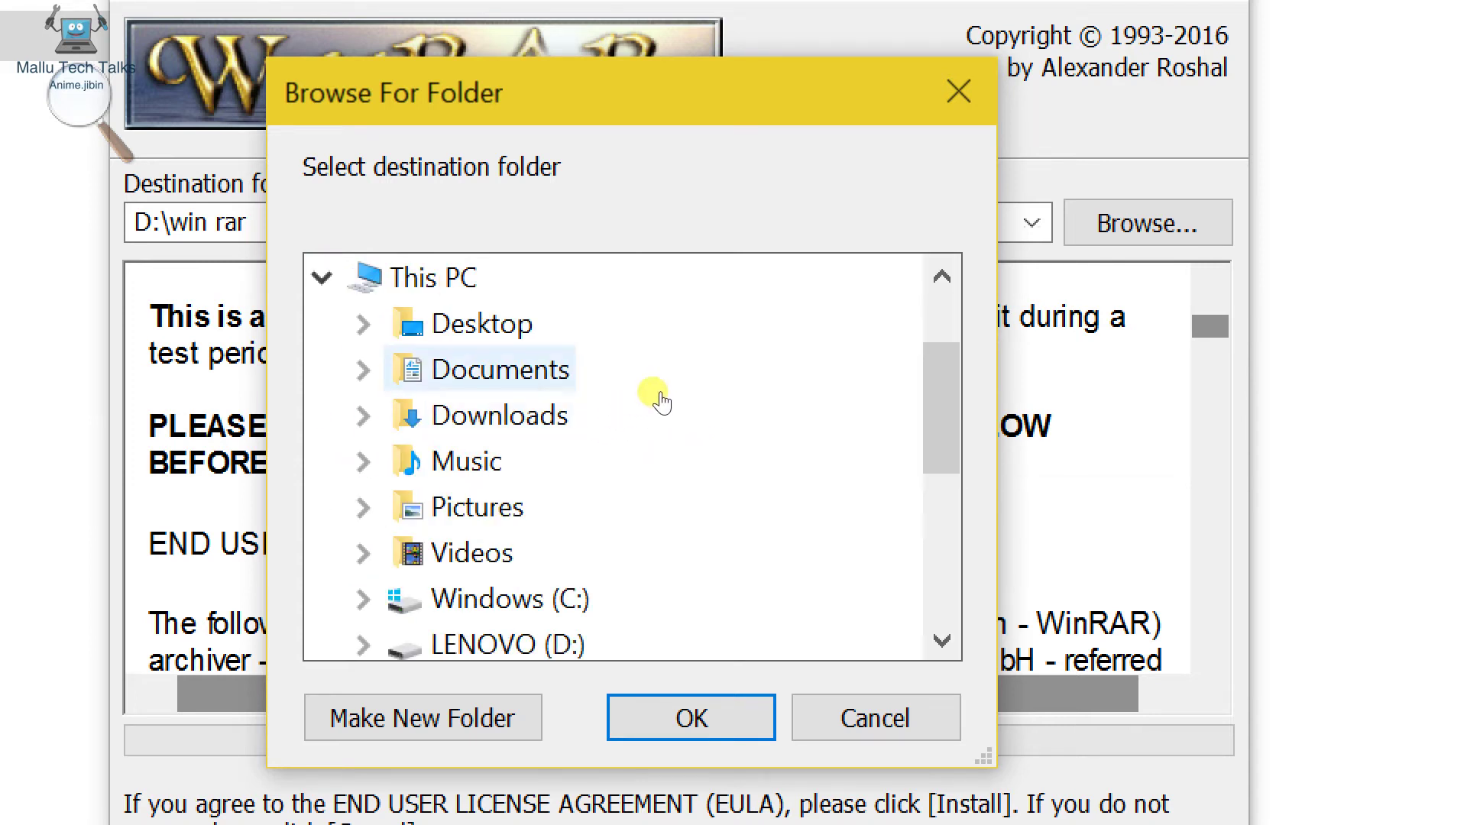
scroll(664, 383, down, 3)
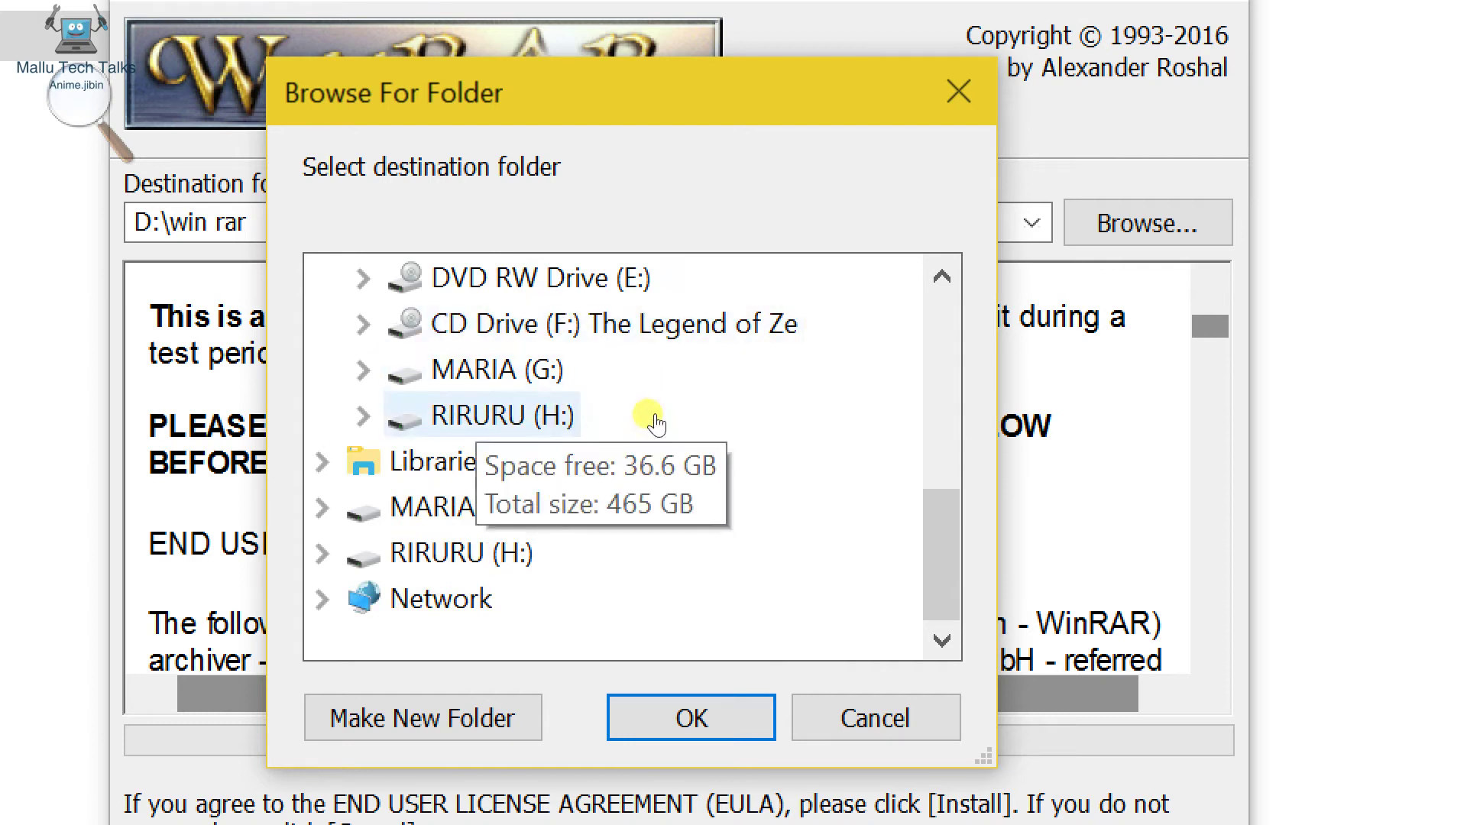
scroll(661, 415, up, 1)
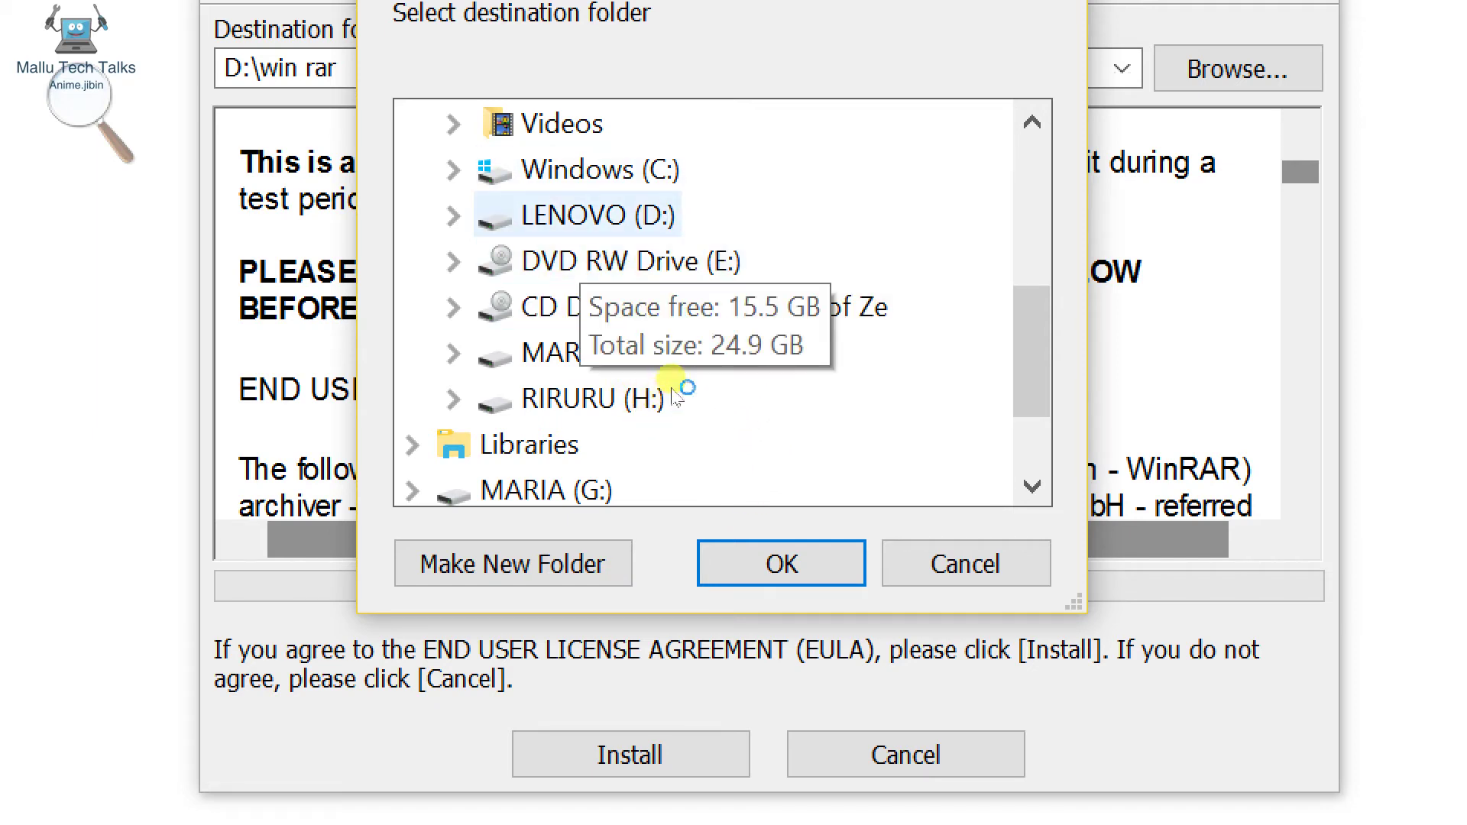
double_click(657, 214)
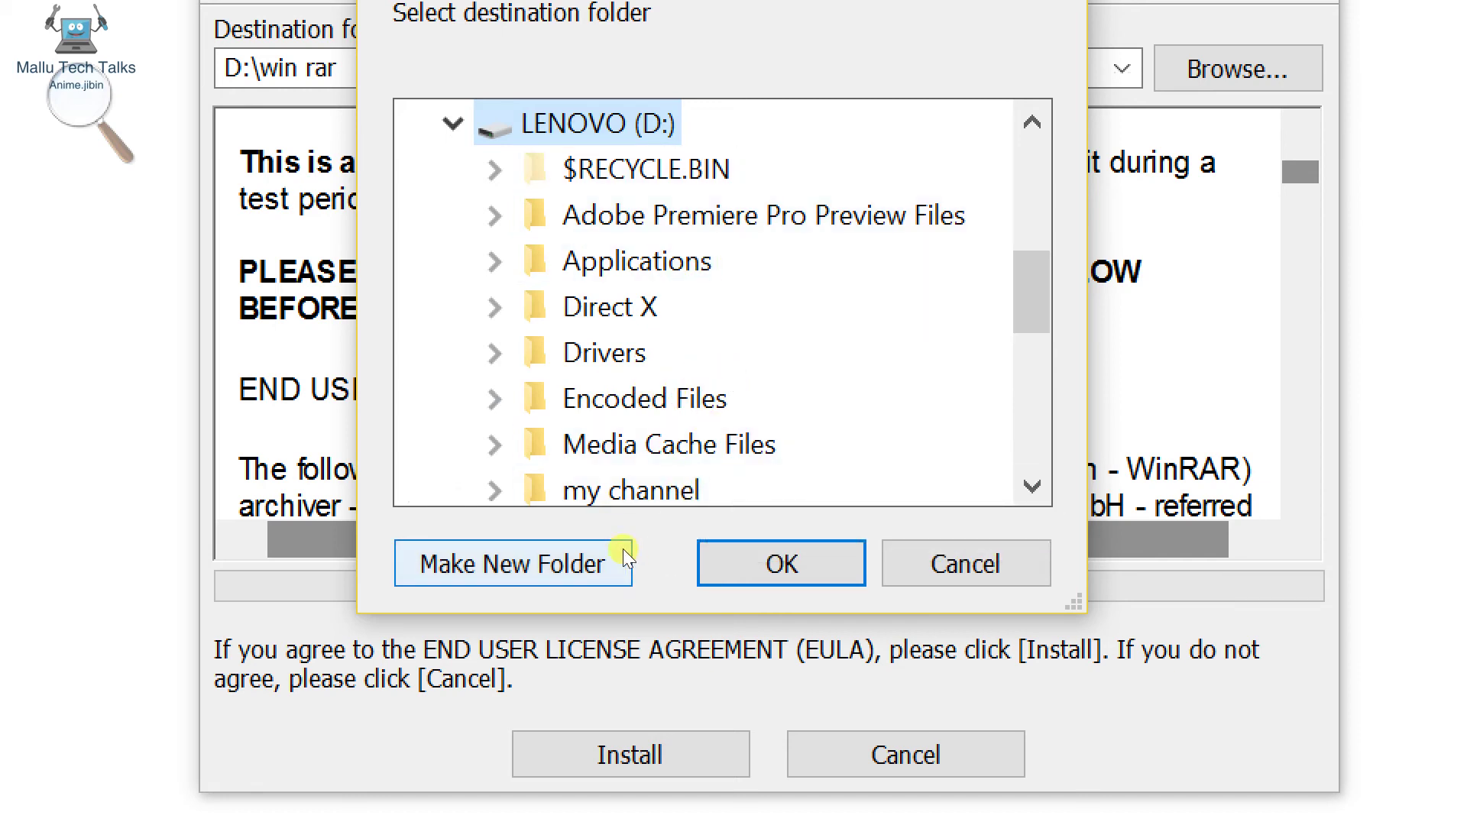
scroll(721, 459, down, 2)
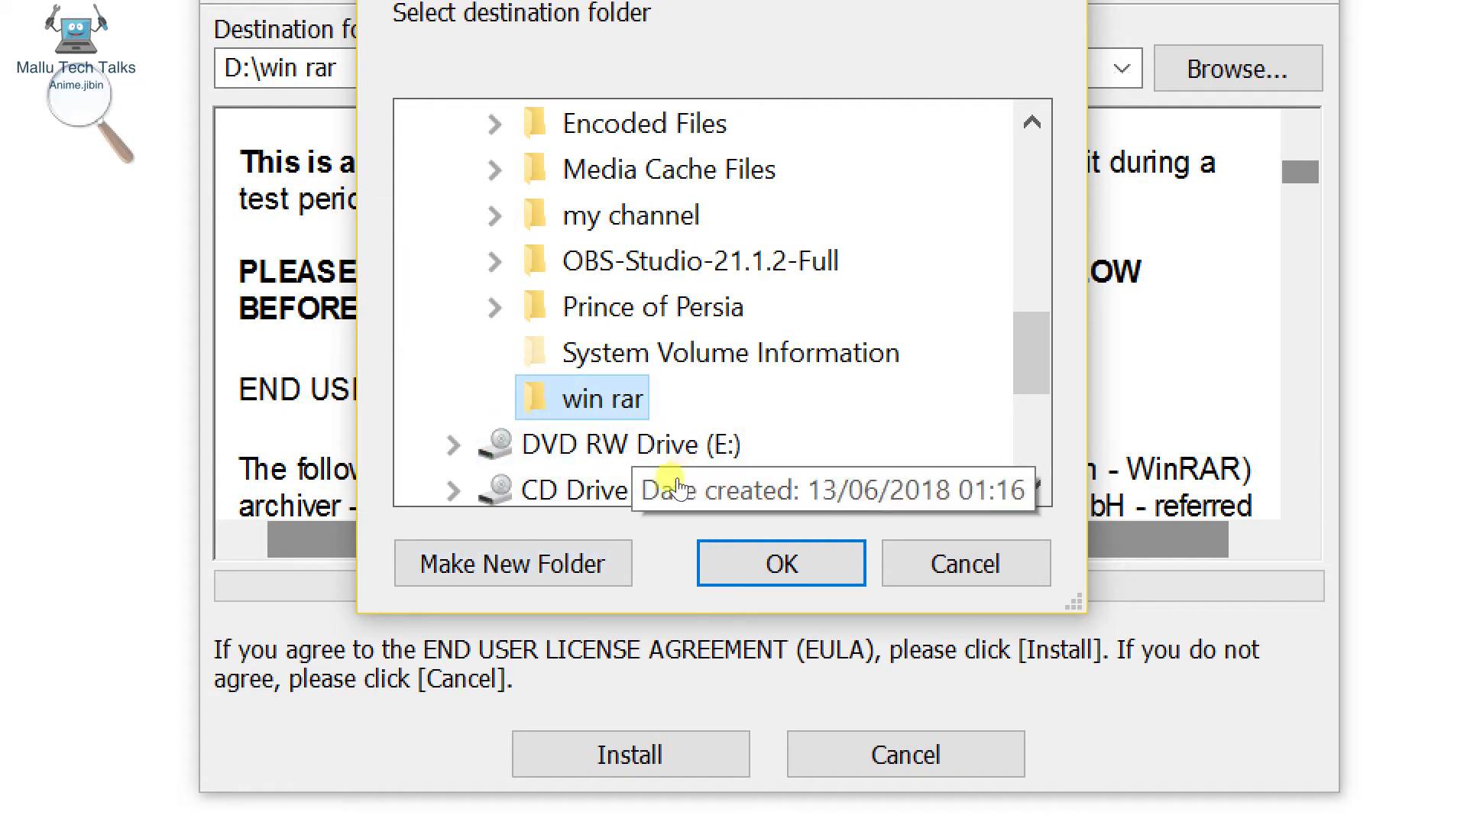
click(767, 564)
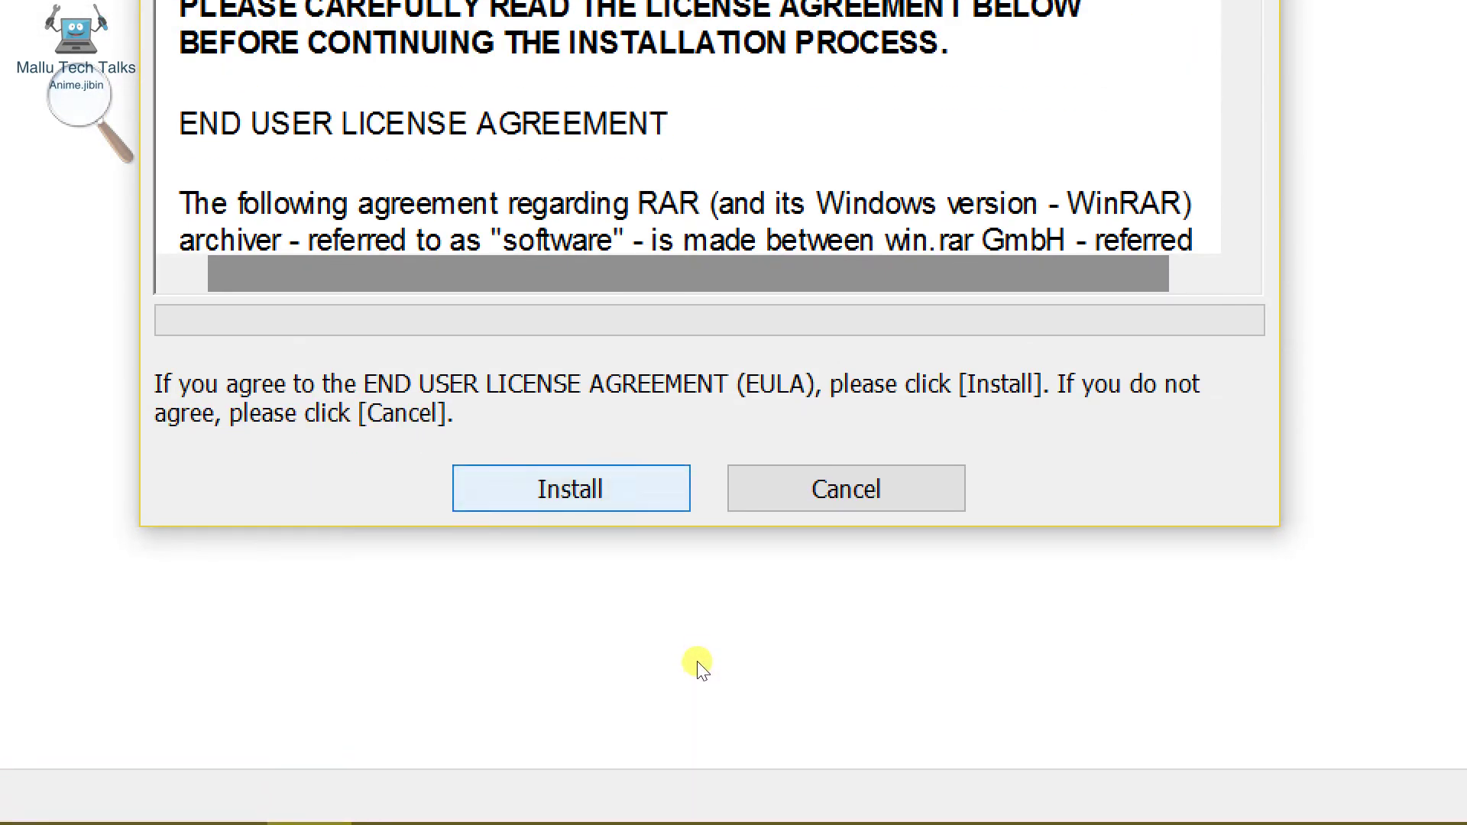
key(Return)
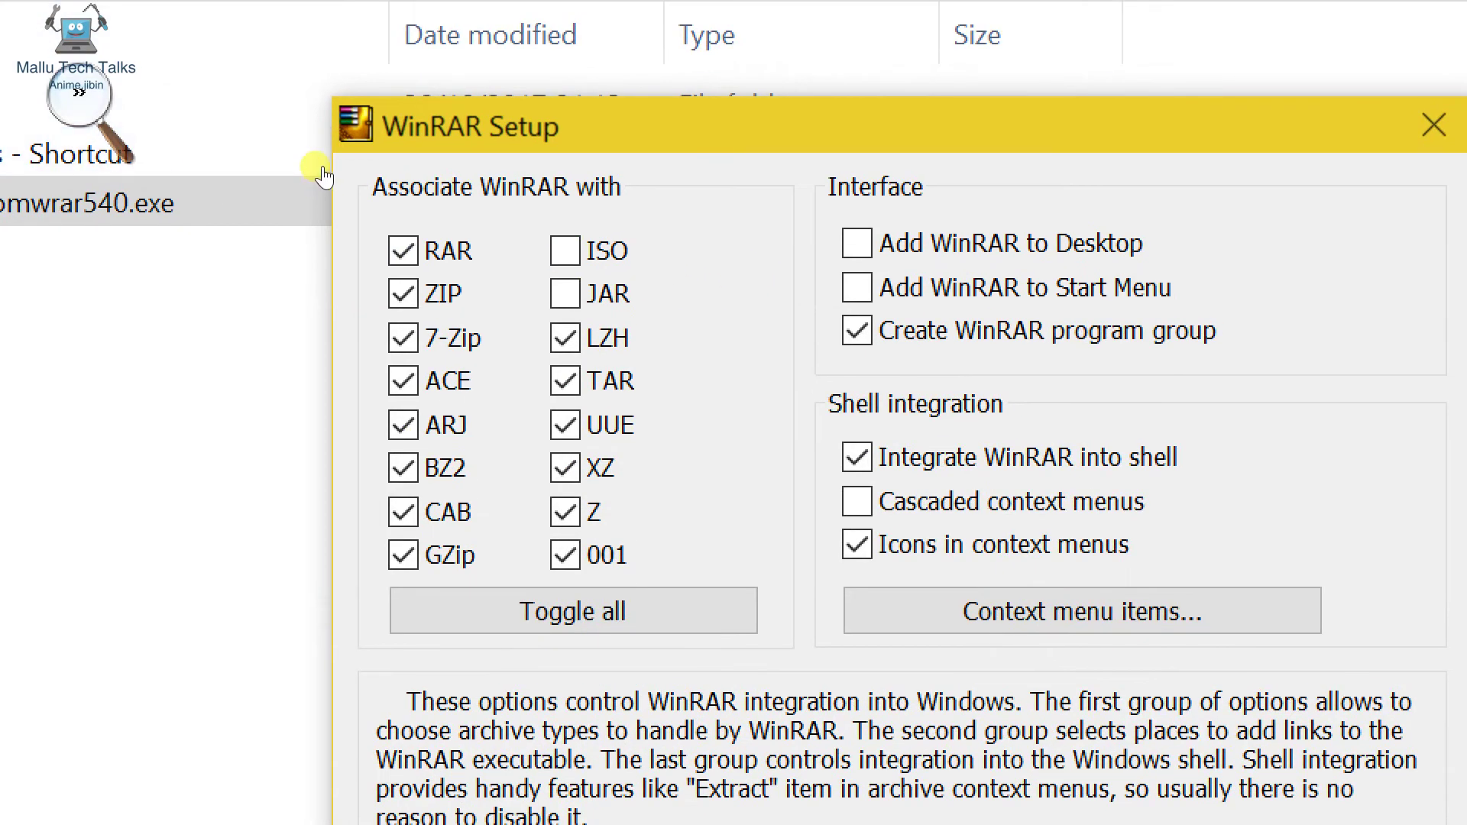
Magnify the WinRAR Setup options and add ISO and JAR to the associated archive types.
key(super+plus)
key(super+plus)
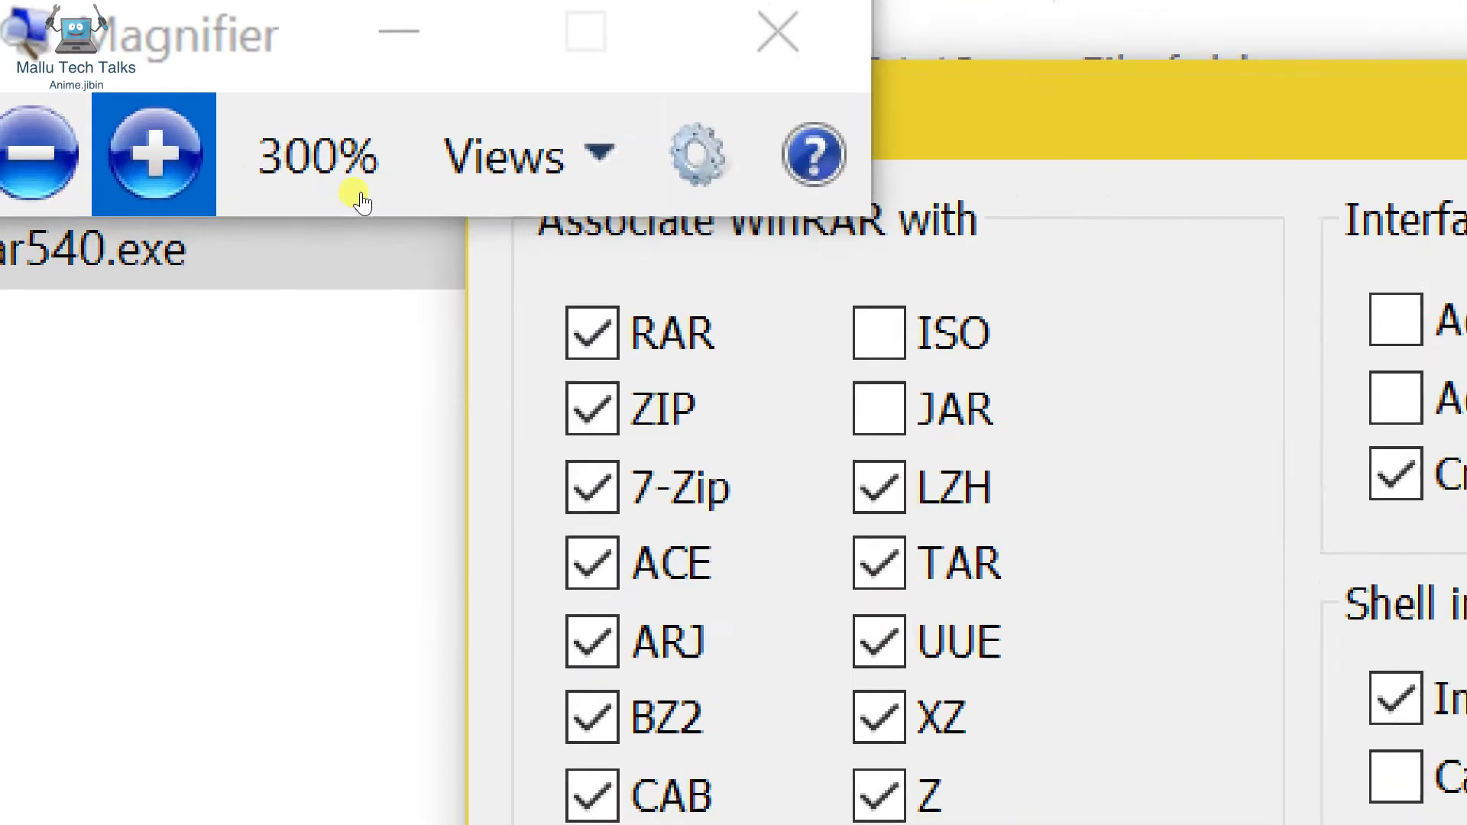
key(super+minus)
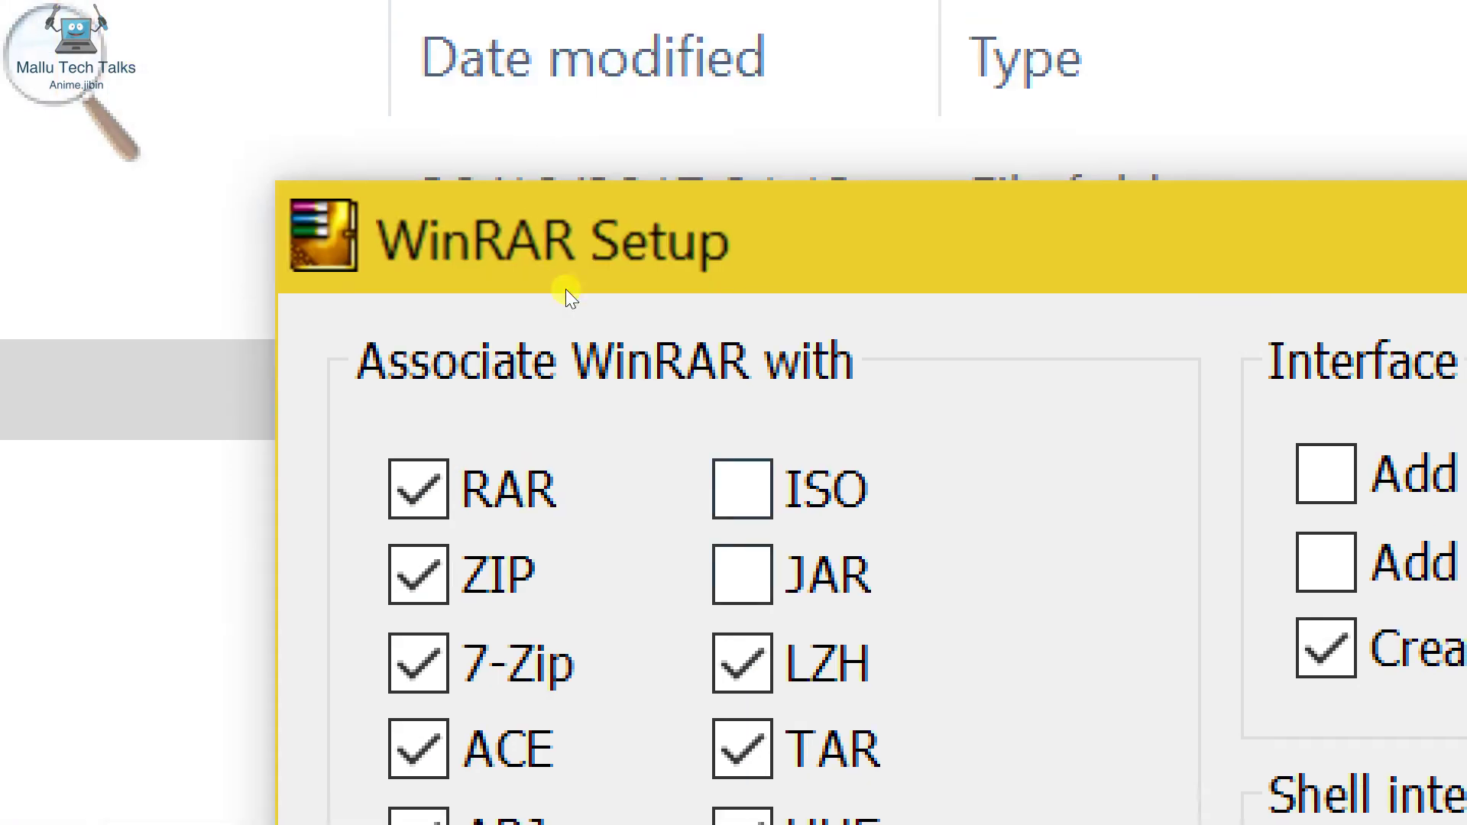
key(super+plus)
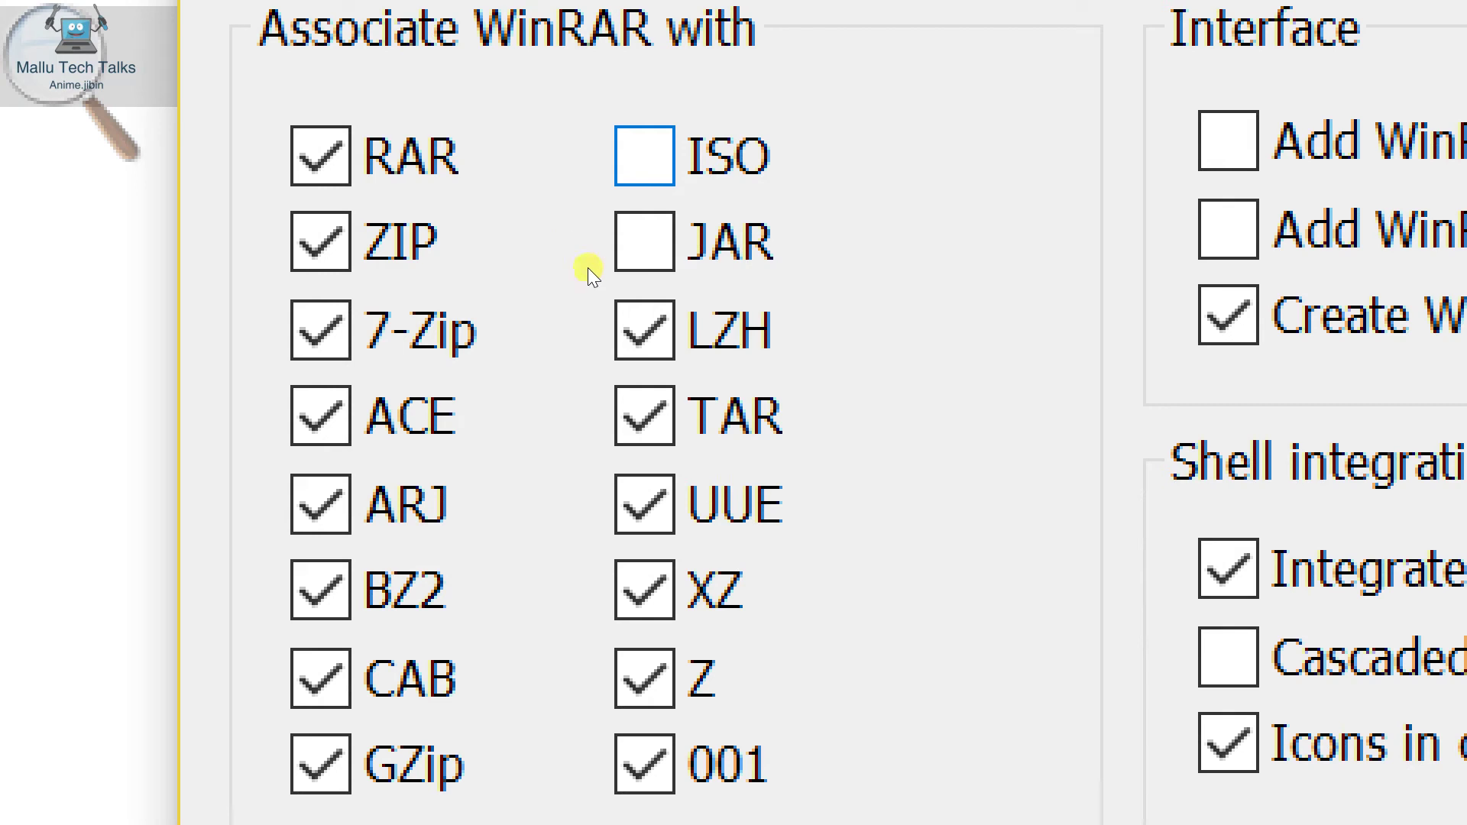
click(644, 156)
click(644, 242)
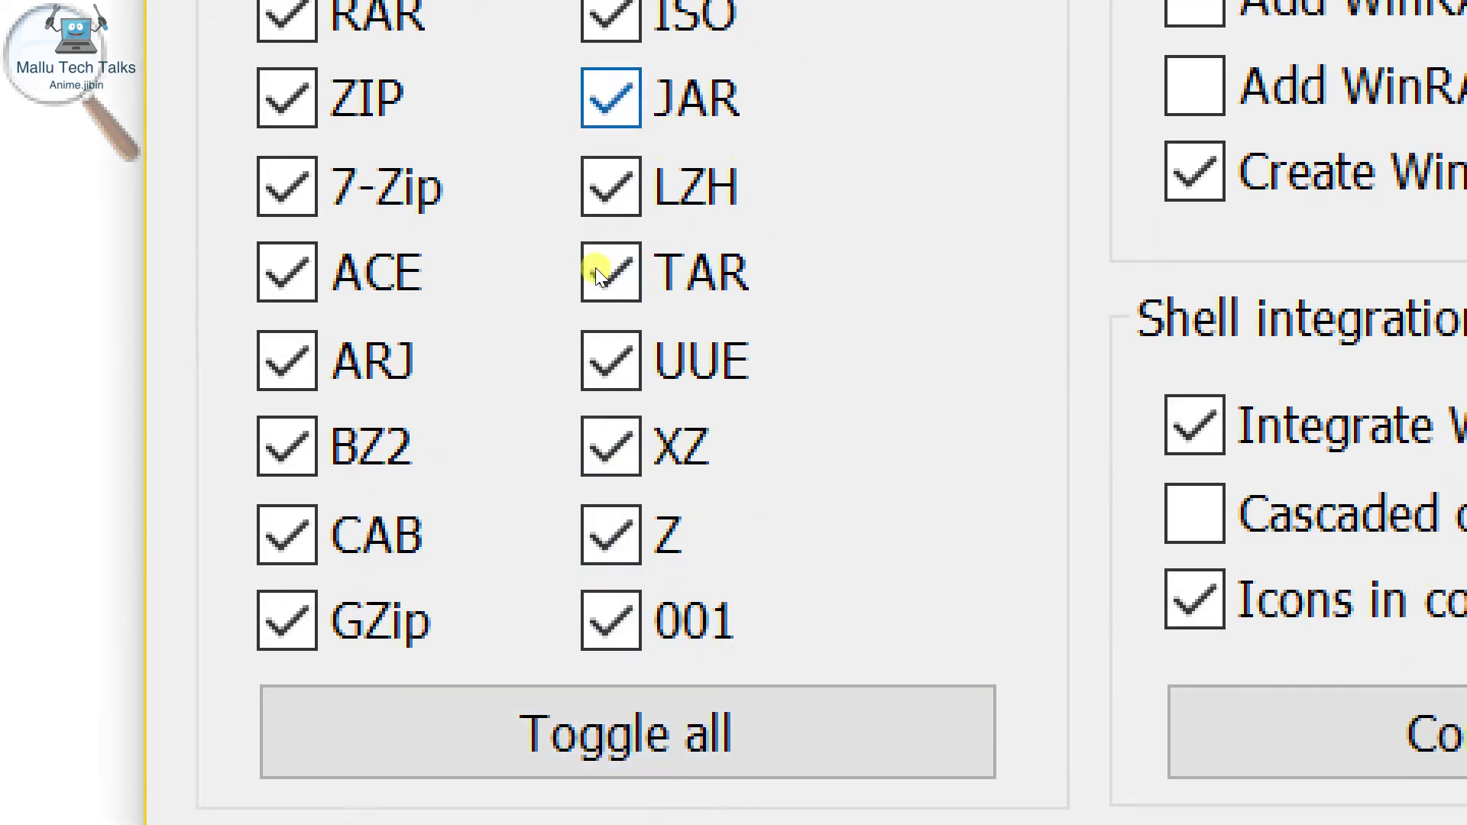
Toggle all archive associations off and back on, and accept the WinRAR Setup options.
key(space)
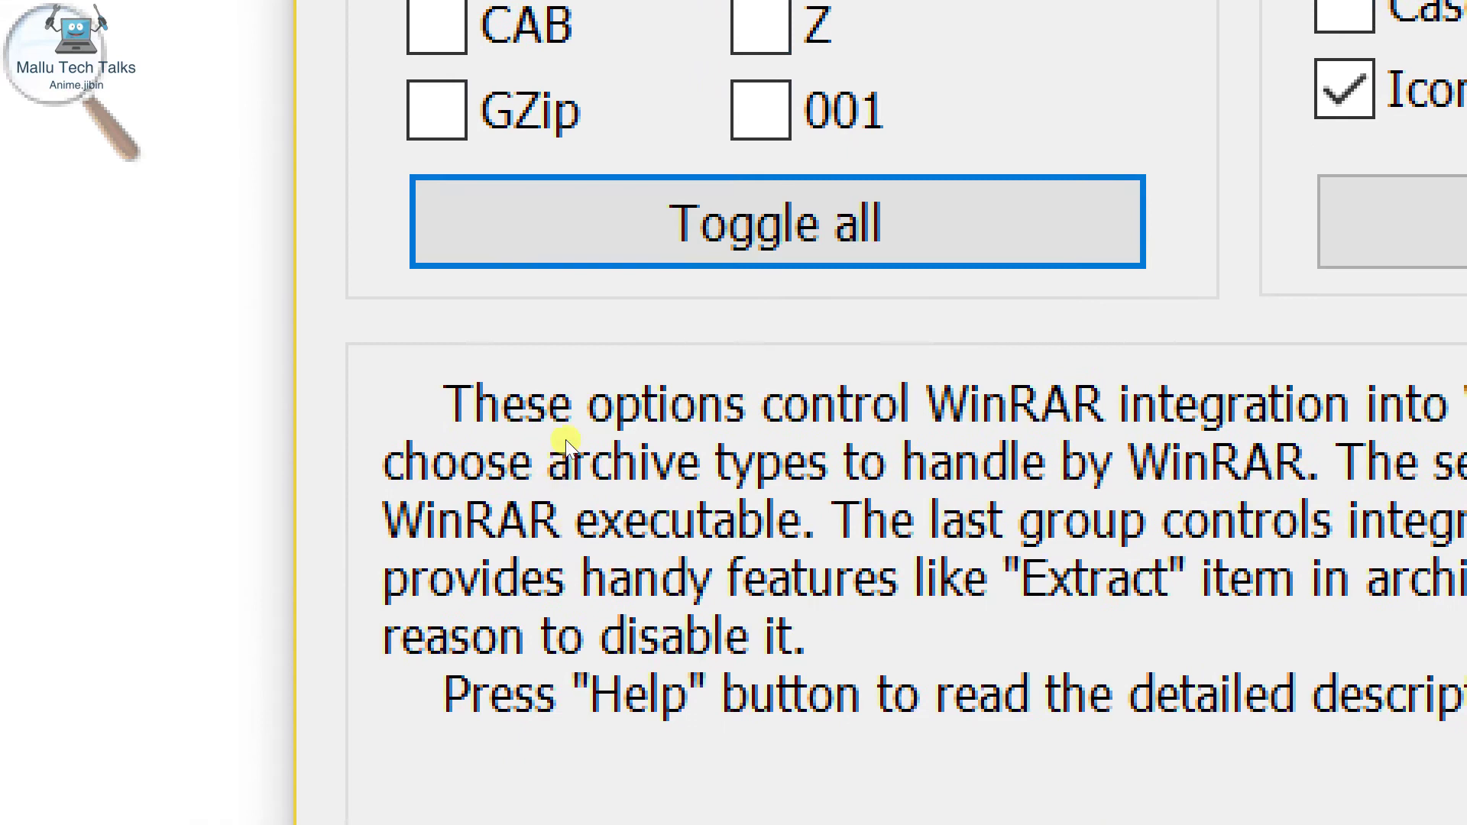
key(space)
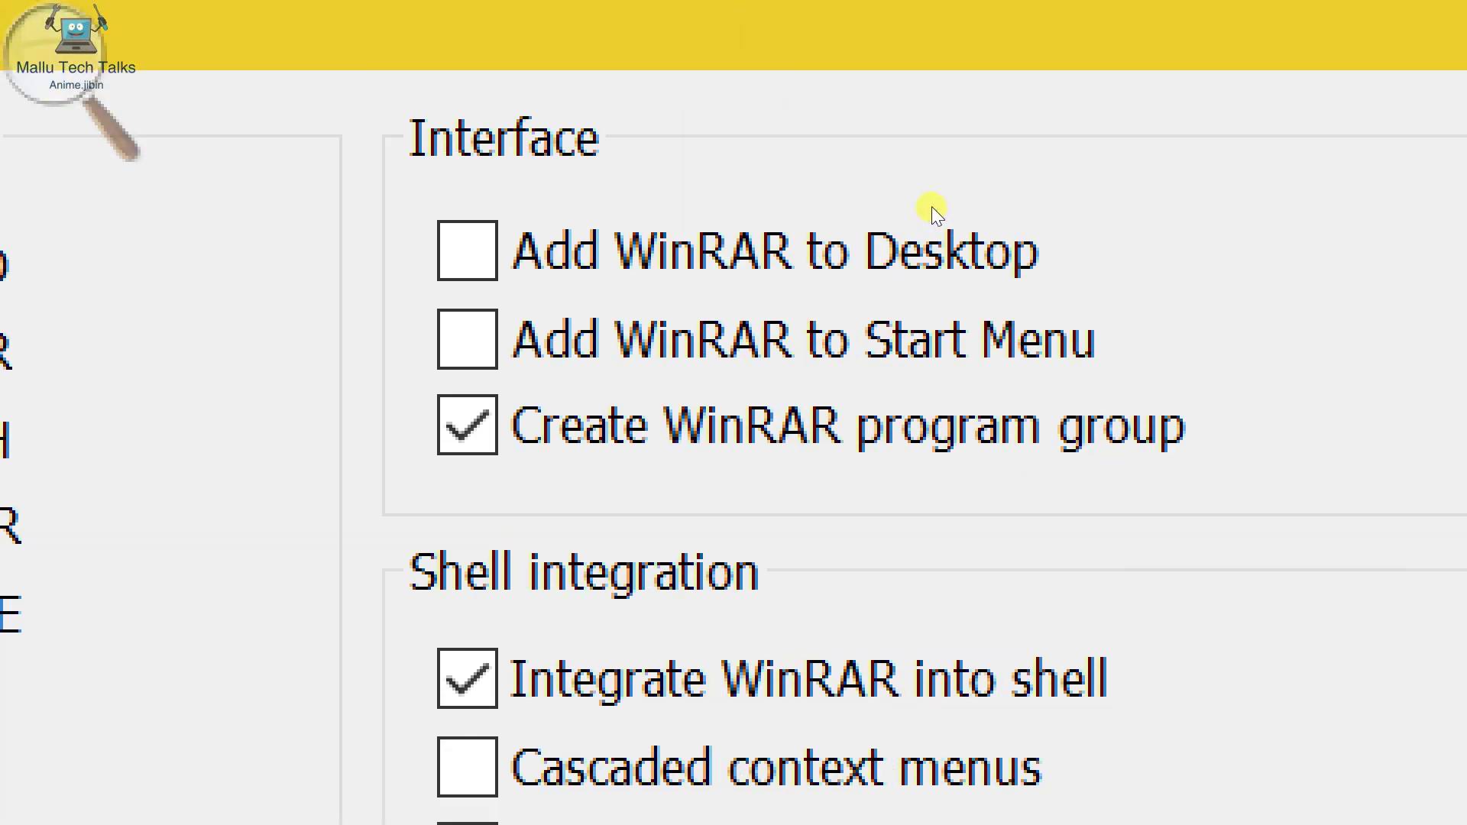
click(715, 240)
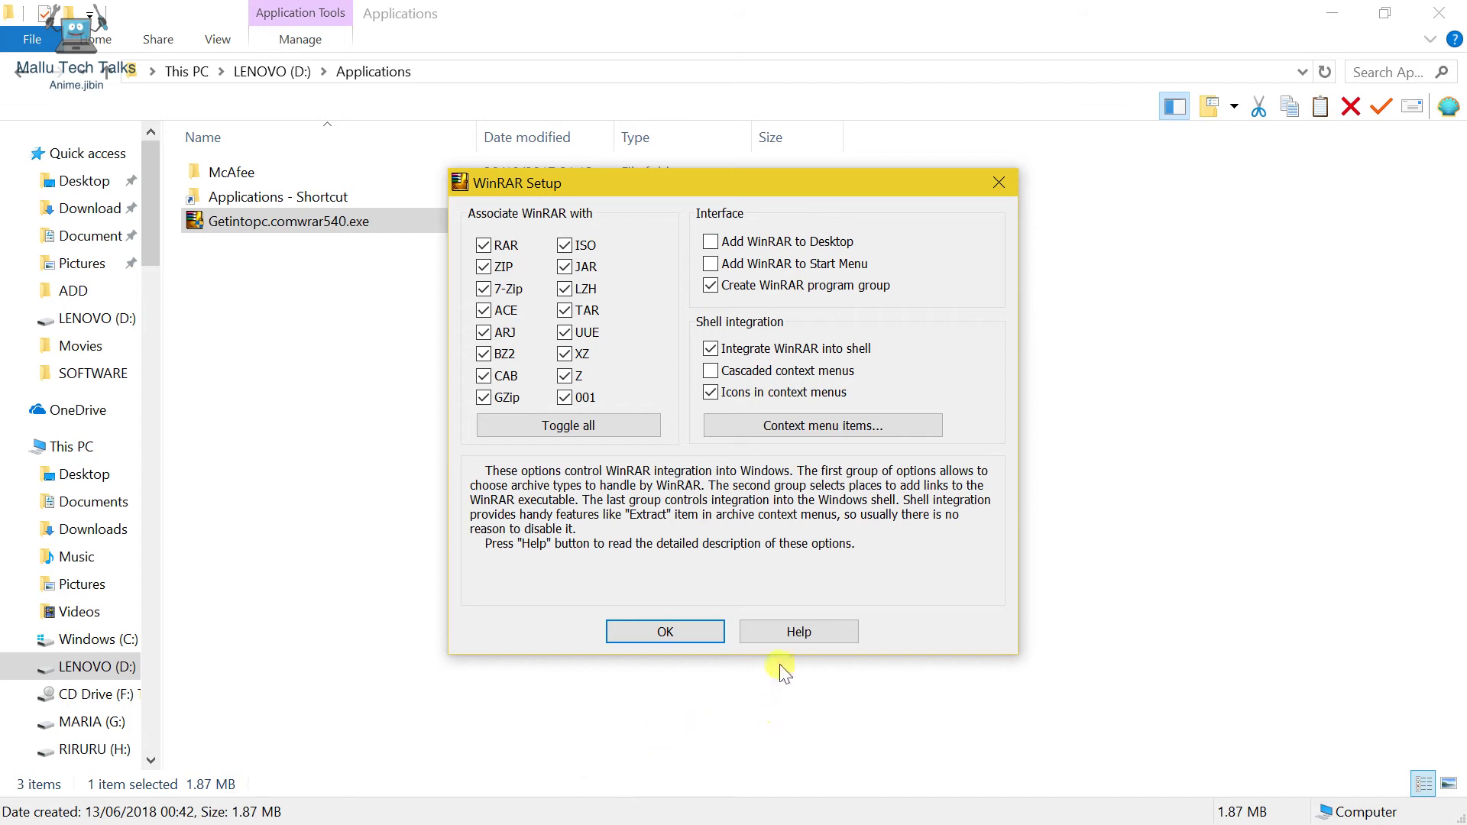
key(Return)
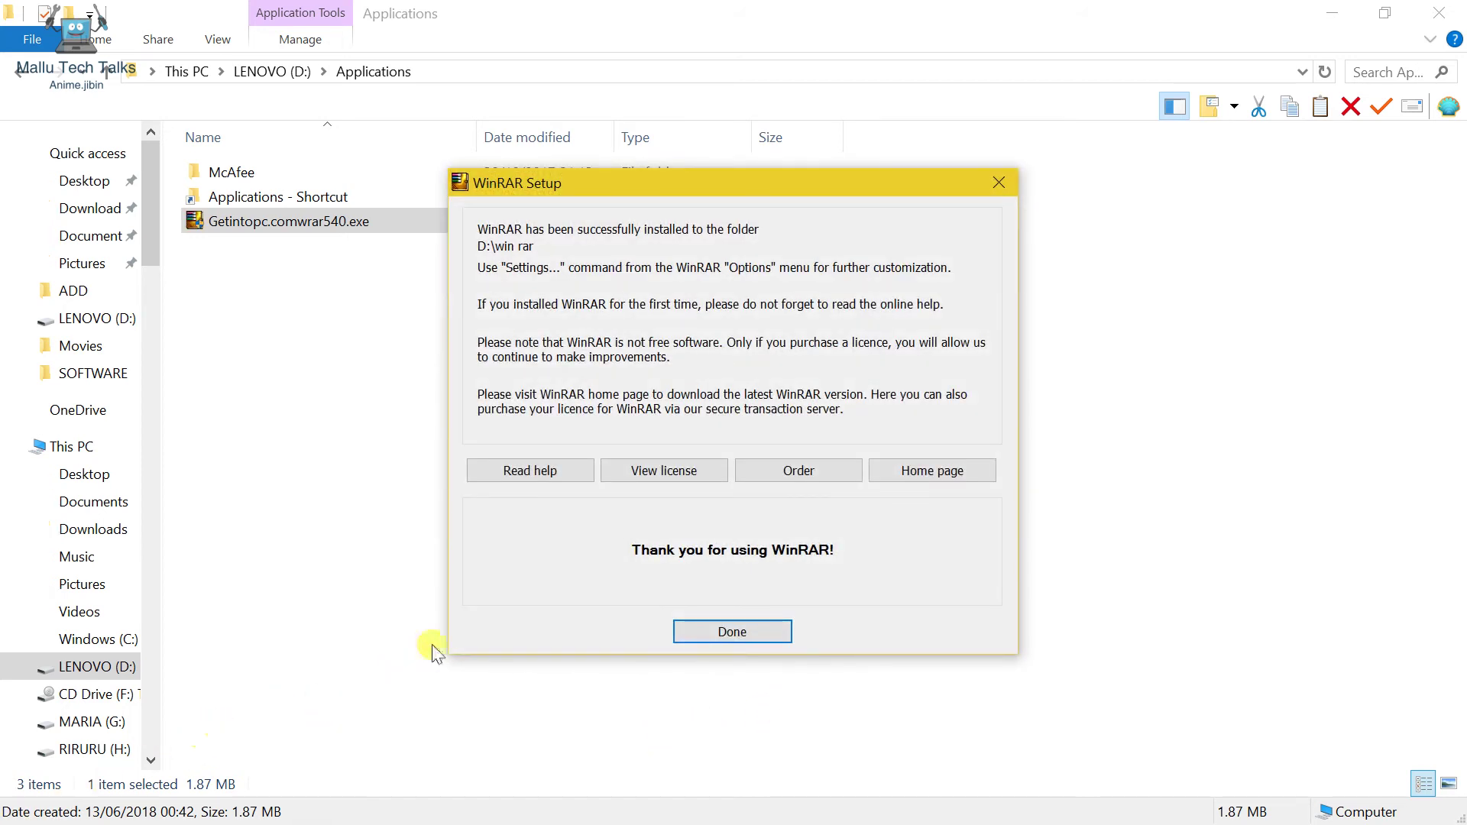
Magnify the final WinRAR Setup page to examine its license and order options, and finish the setup.
key(super)
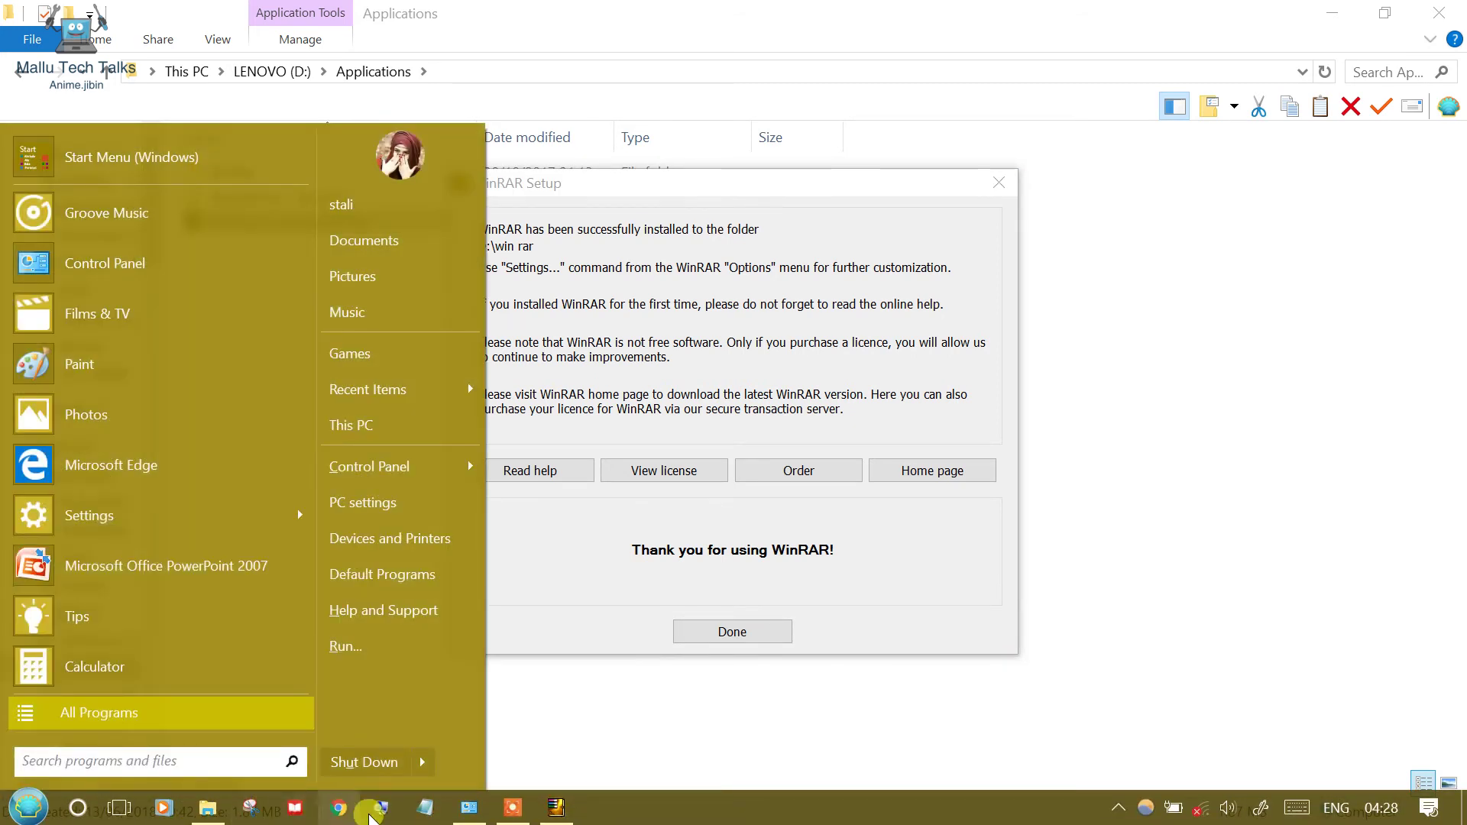
key(super+plus)
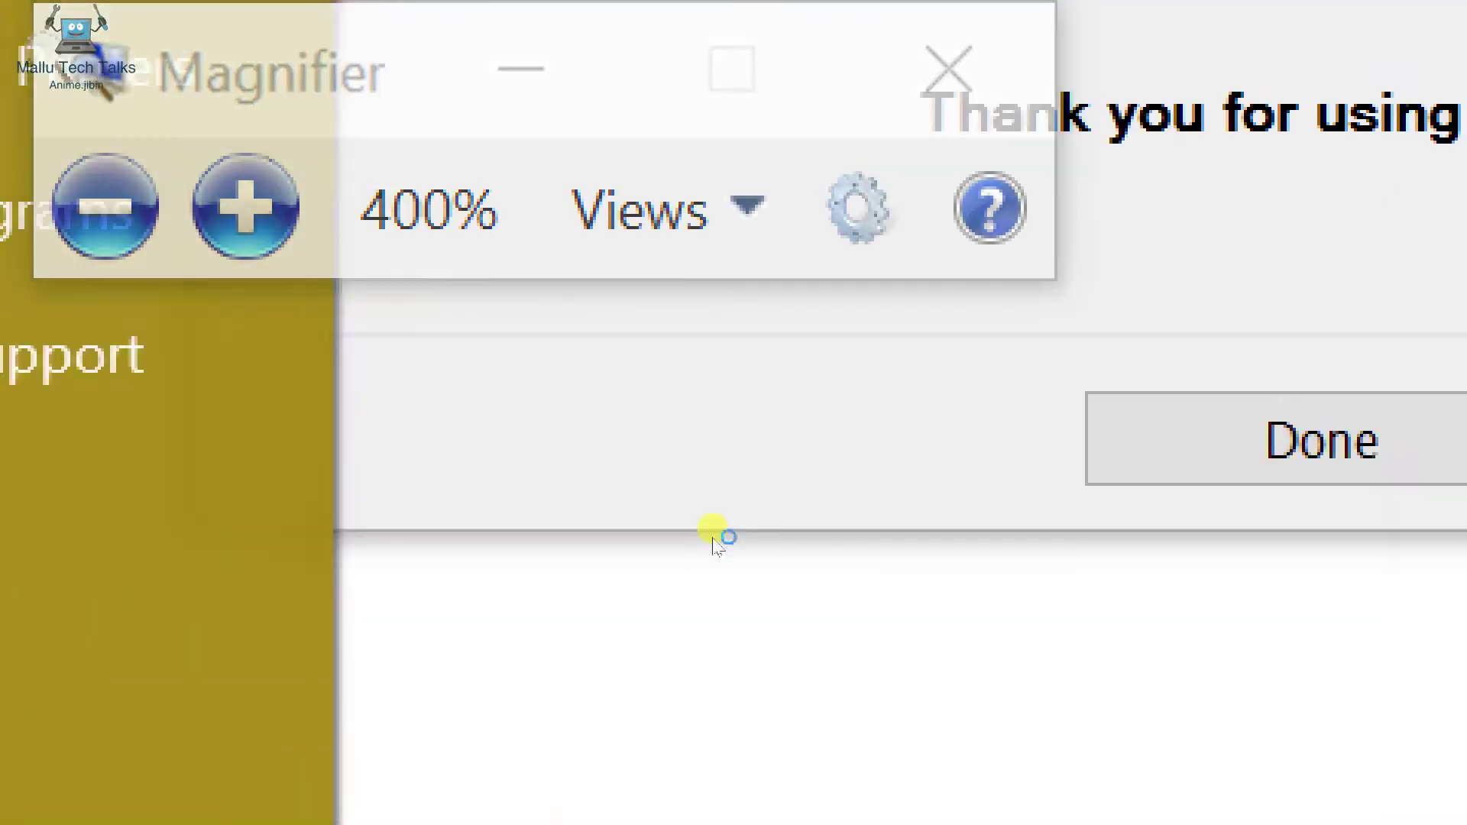
key(Escape)
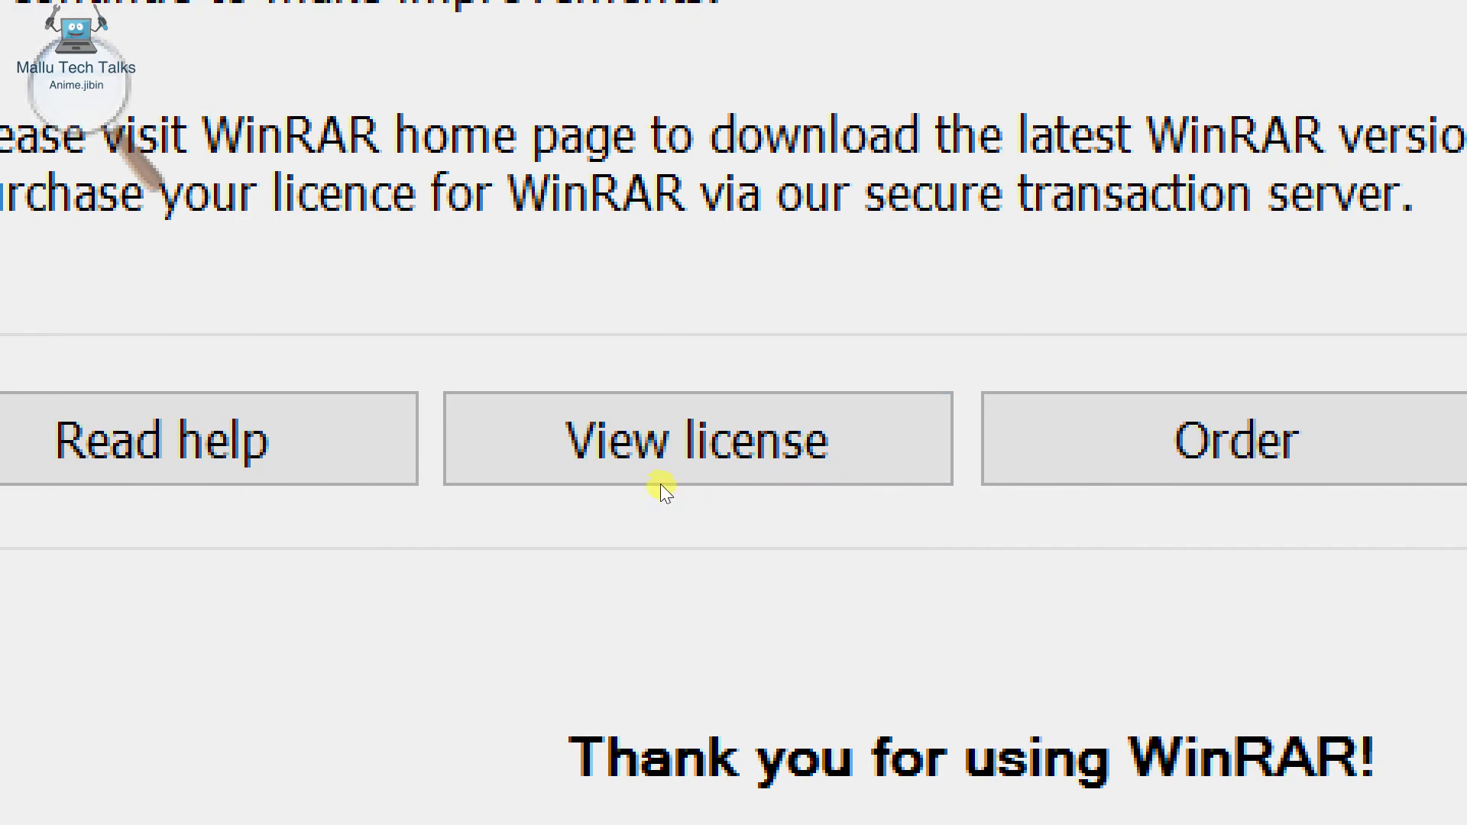
click(612, 466)
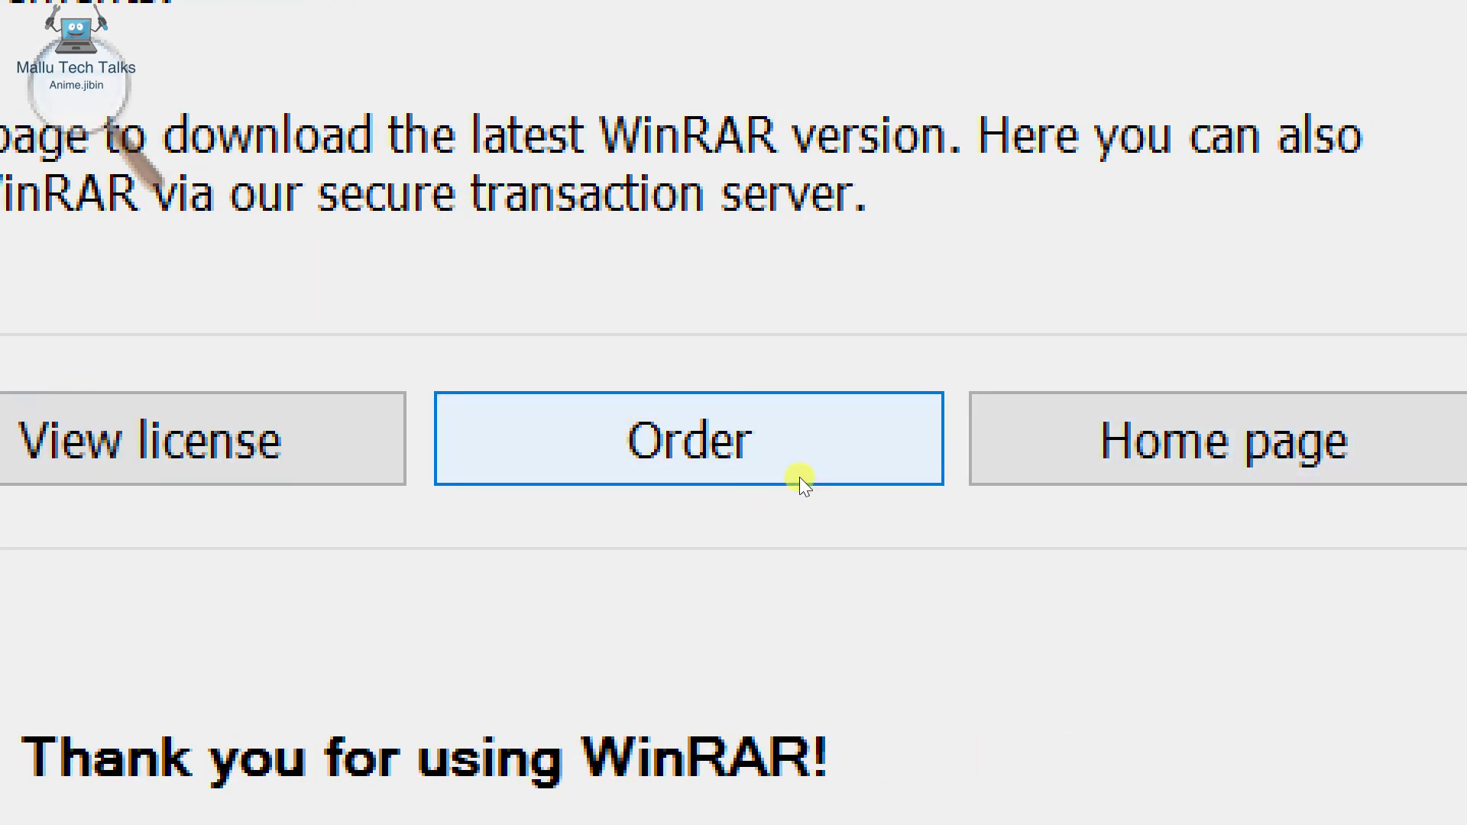
click(724, 472)
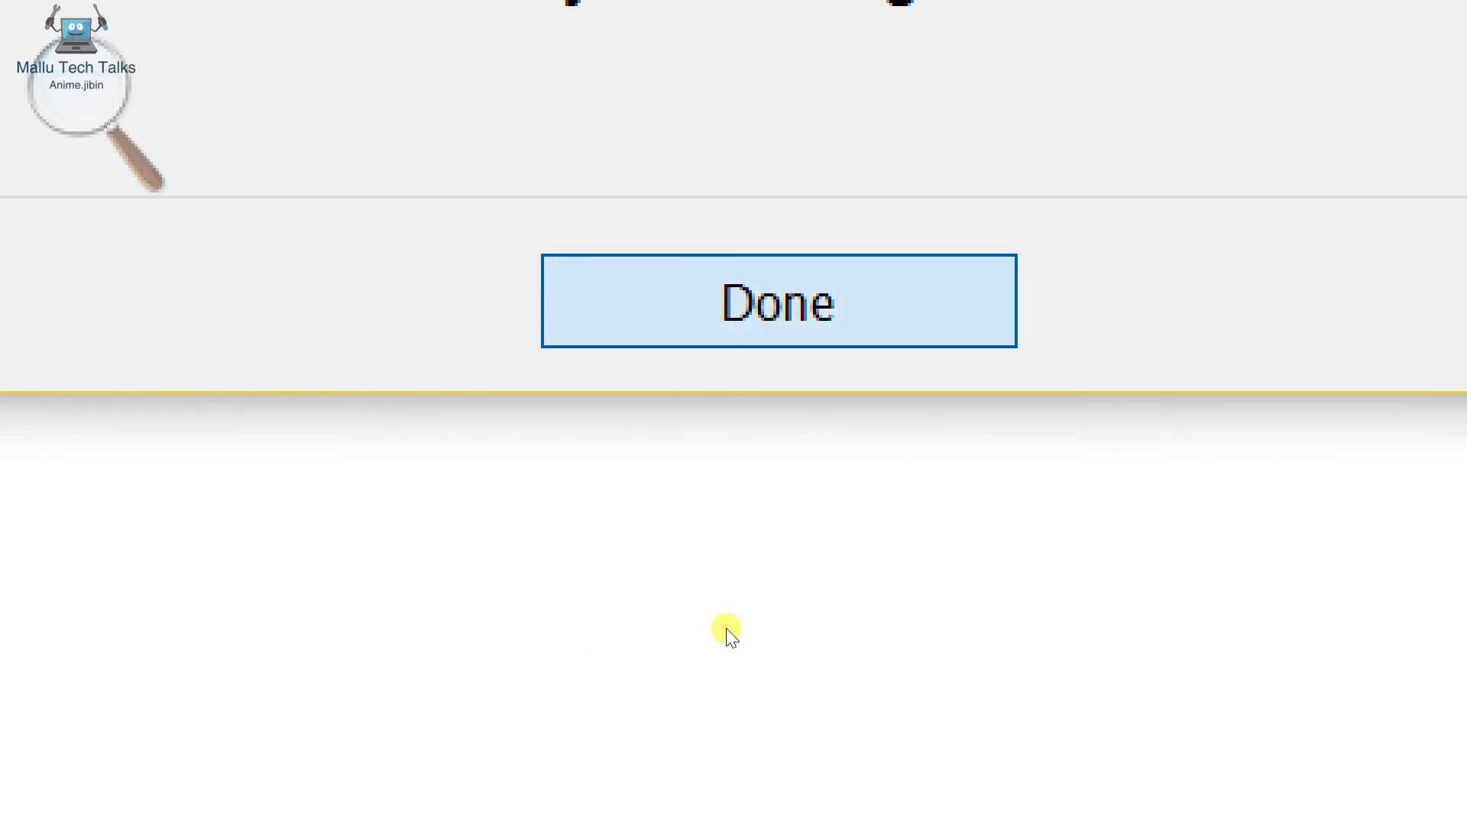
key(Return)
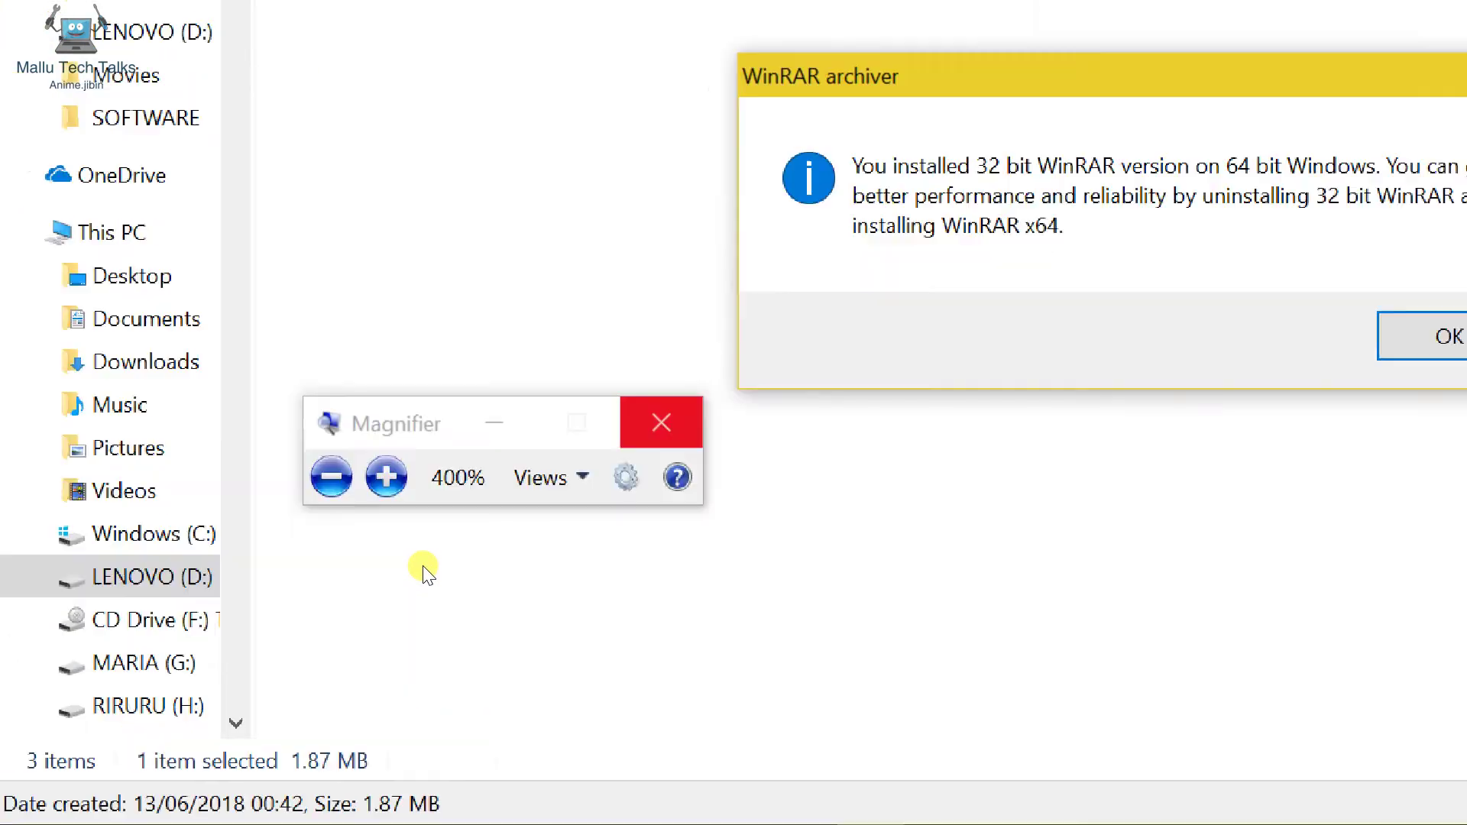
Close Magnifier and the WinRAR archiver notice, and return to the desktop.
click(661, 425)
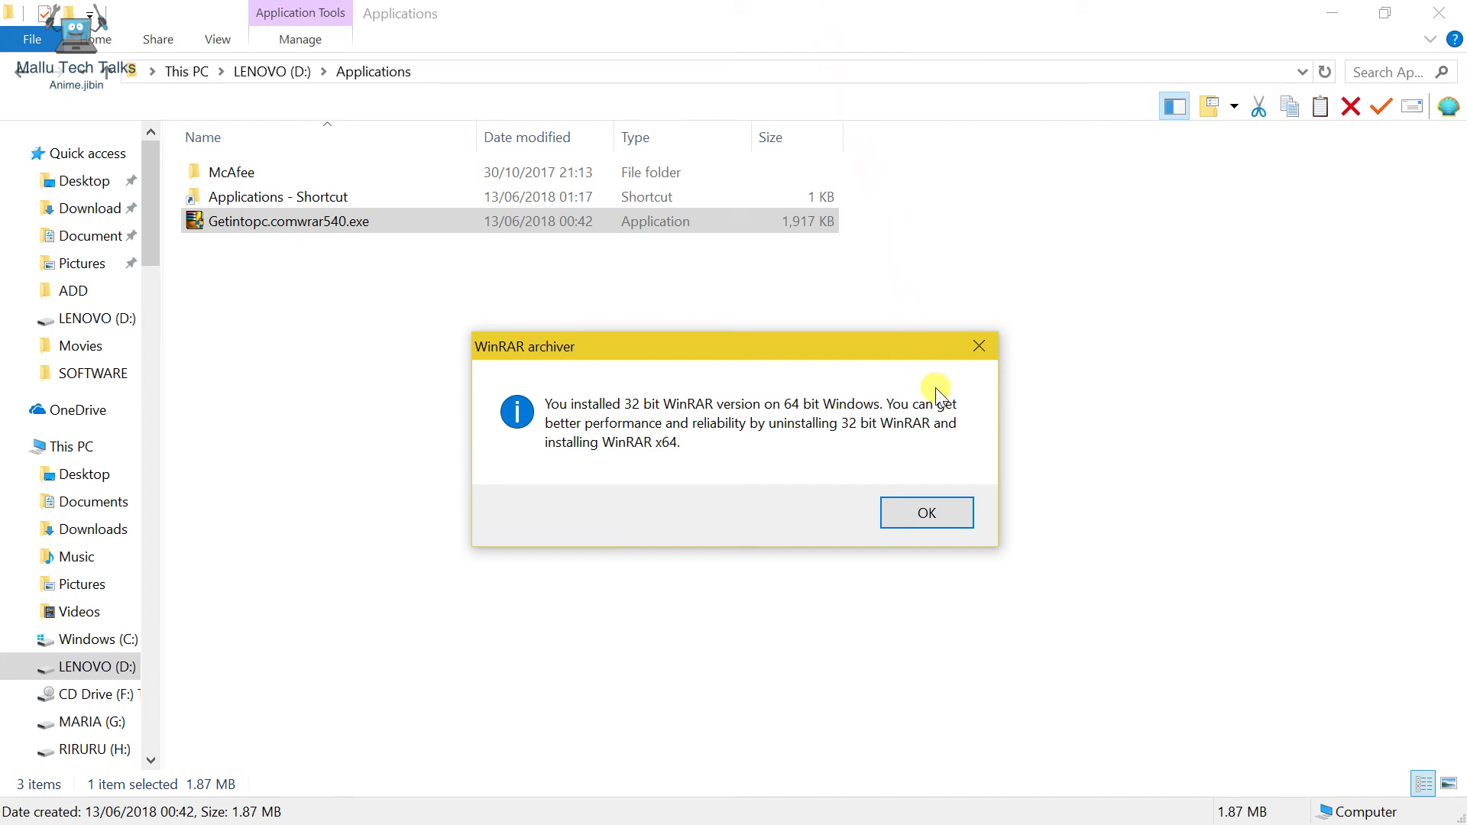
click(922, 512)
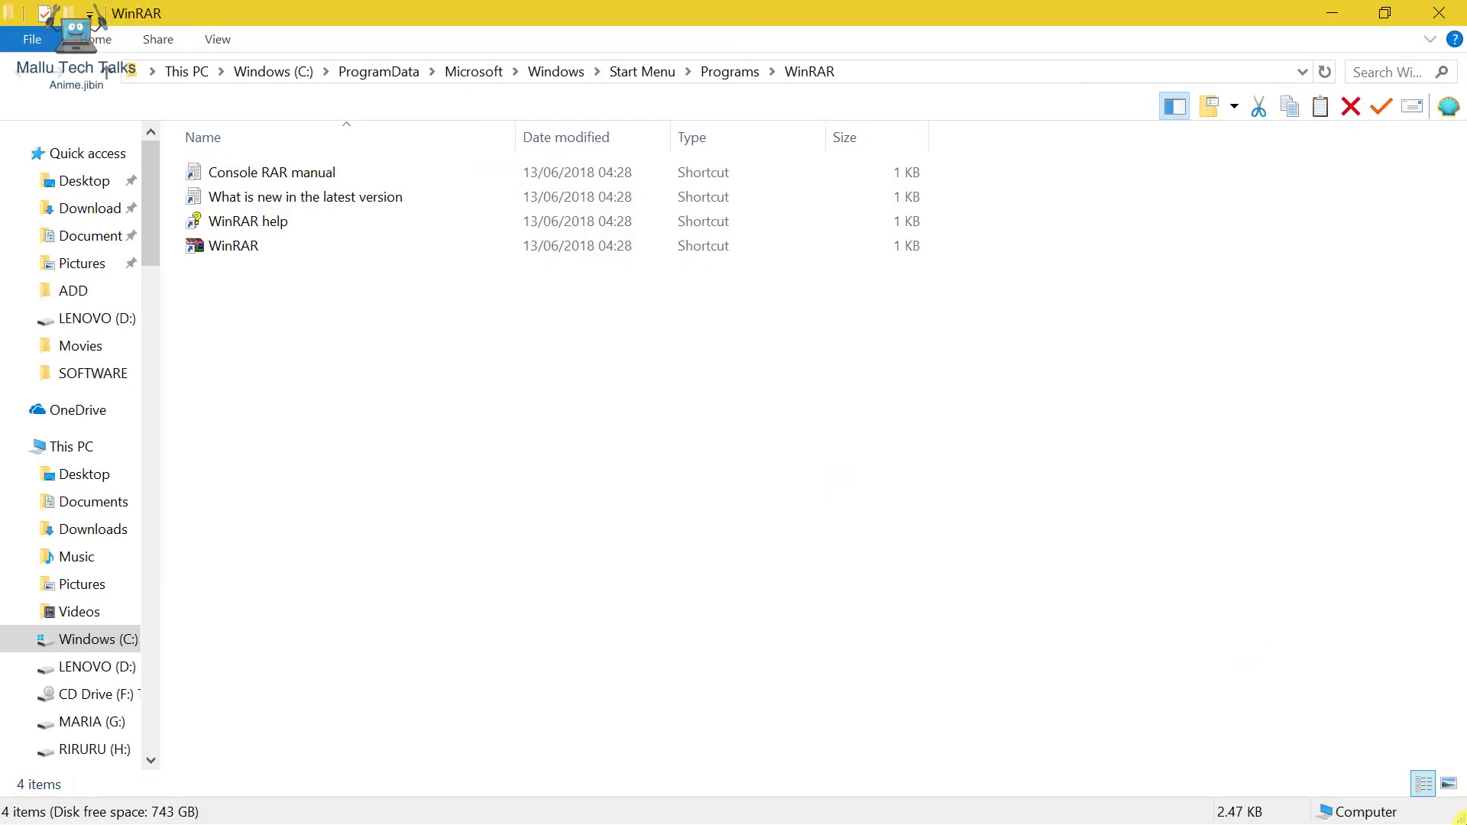
click(1459, 817)
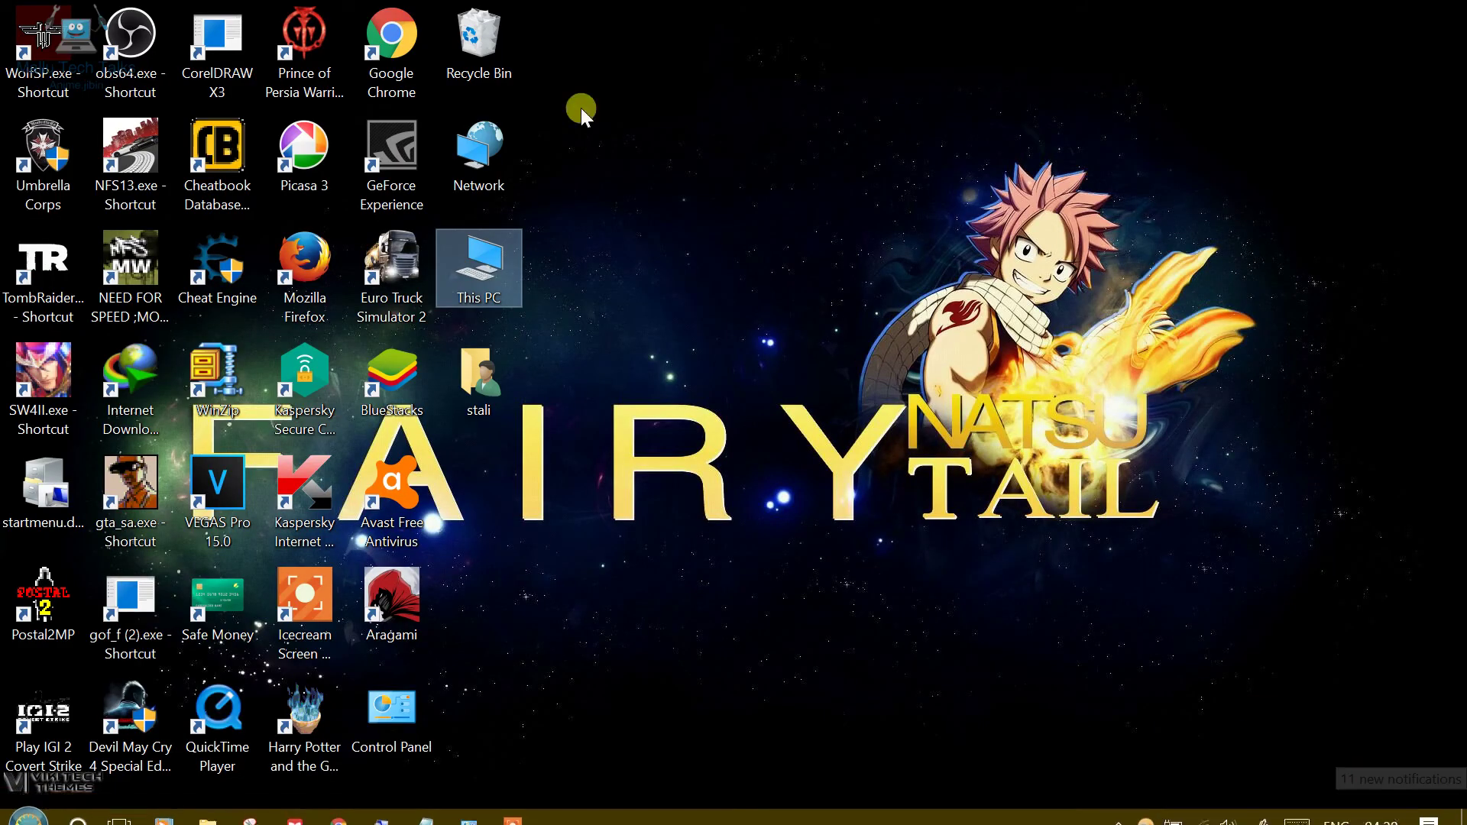
click(604, 103)
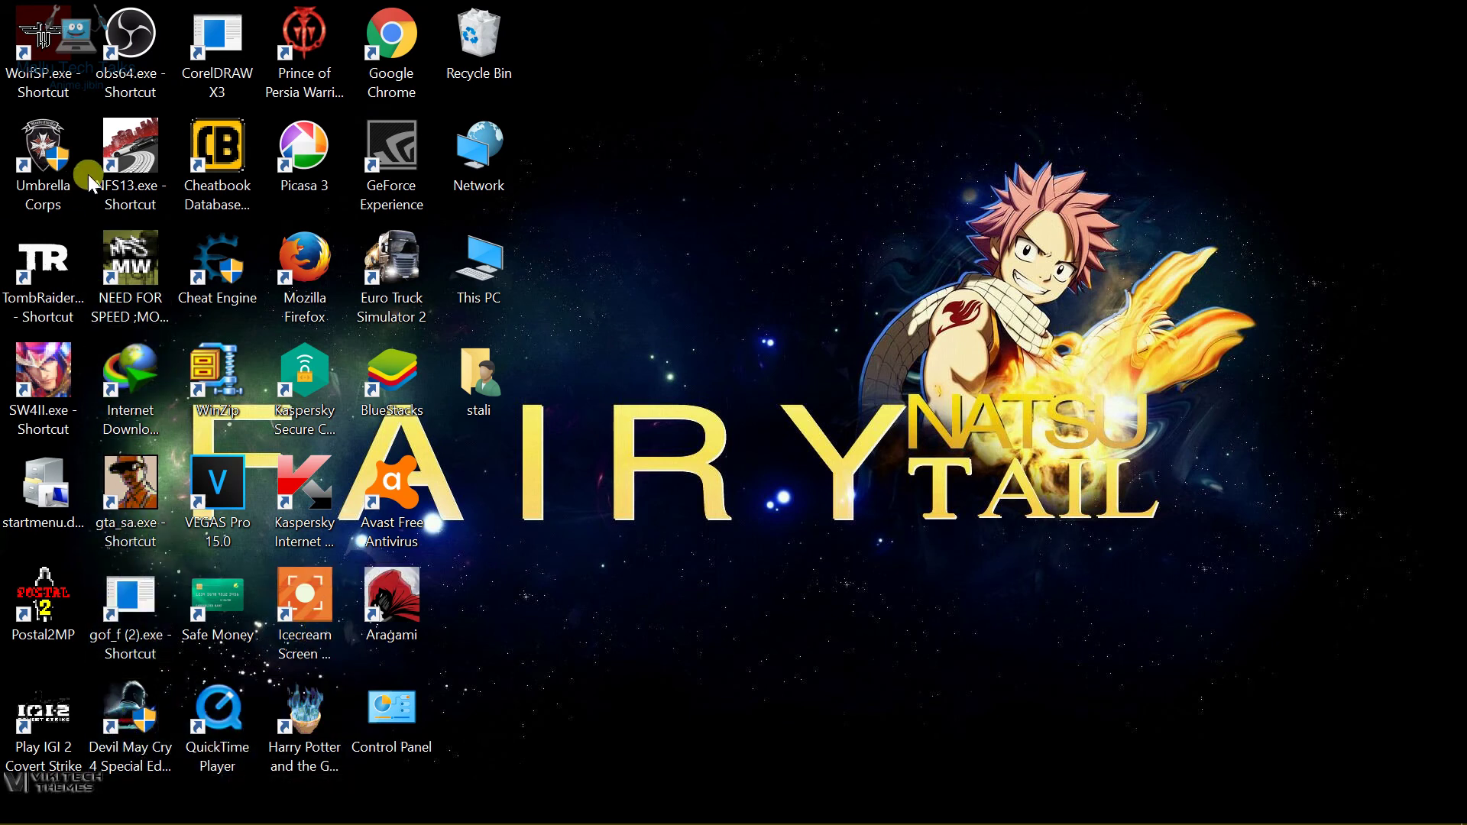
Launch WinRAR through a program search for WIN, and close its notifier page and main window after viewing it.
key(super)
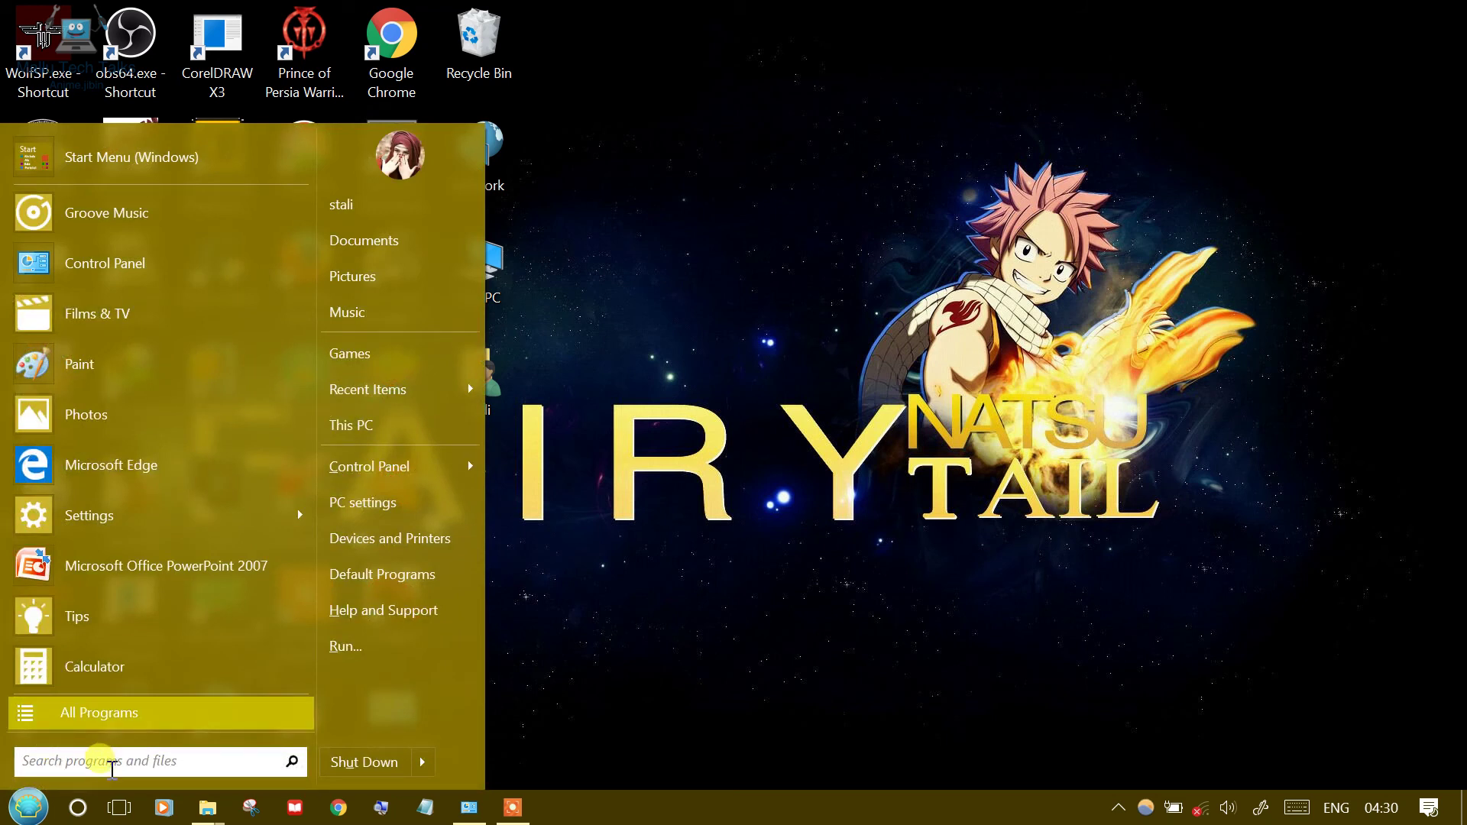
text(Wi)
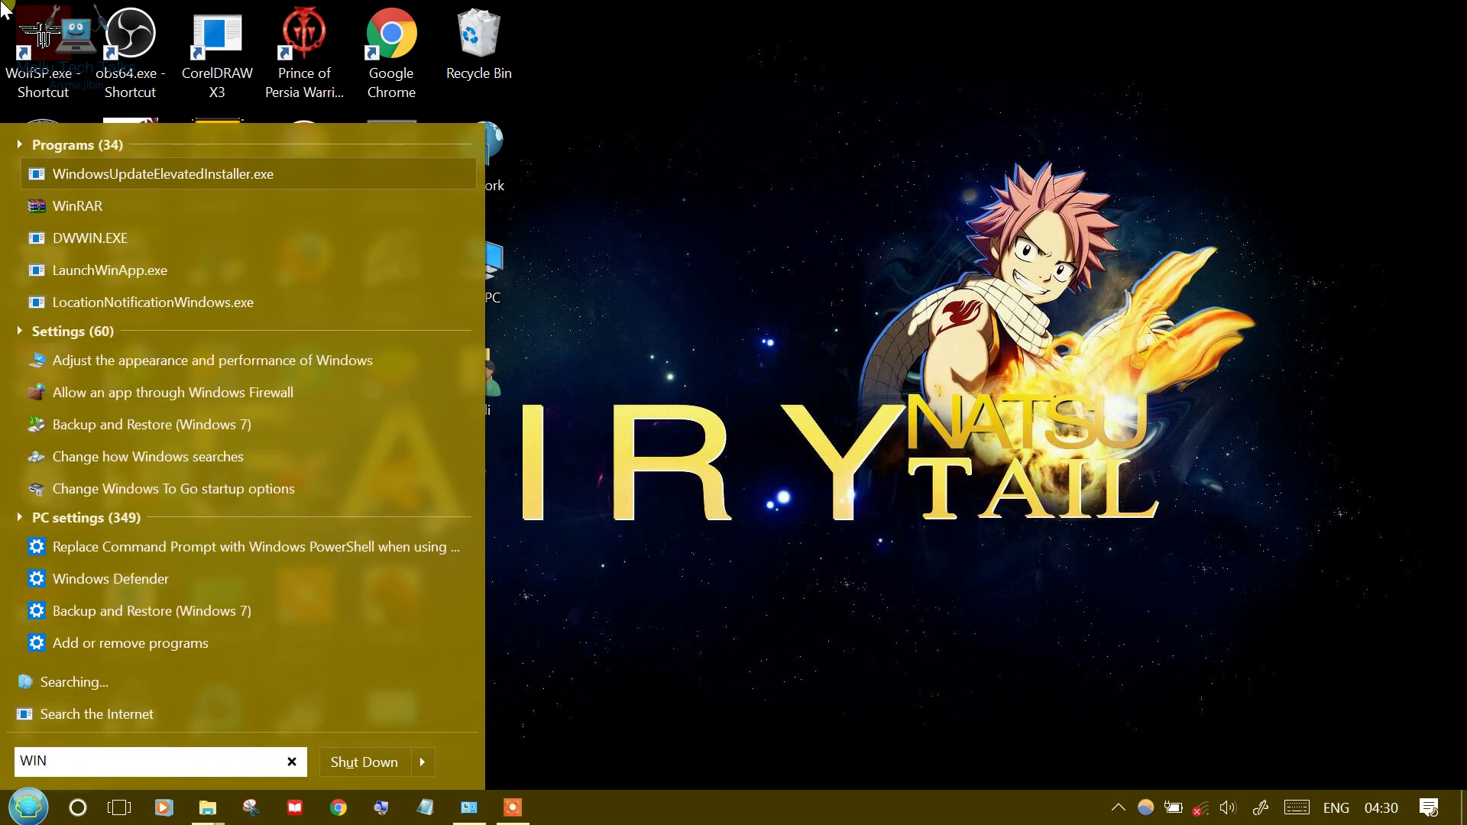
click(77, 204)
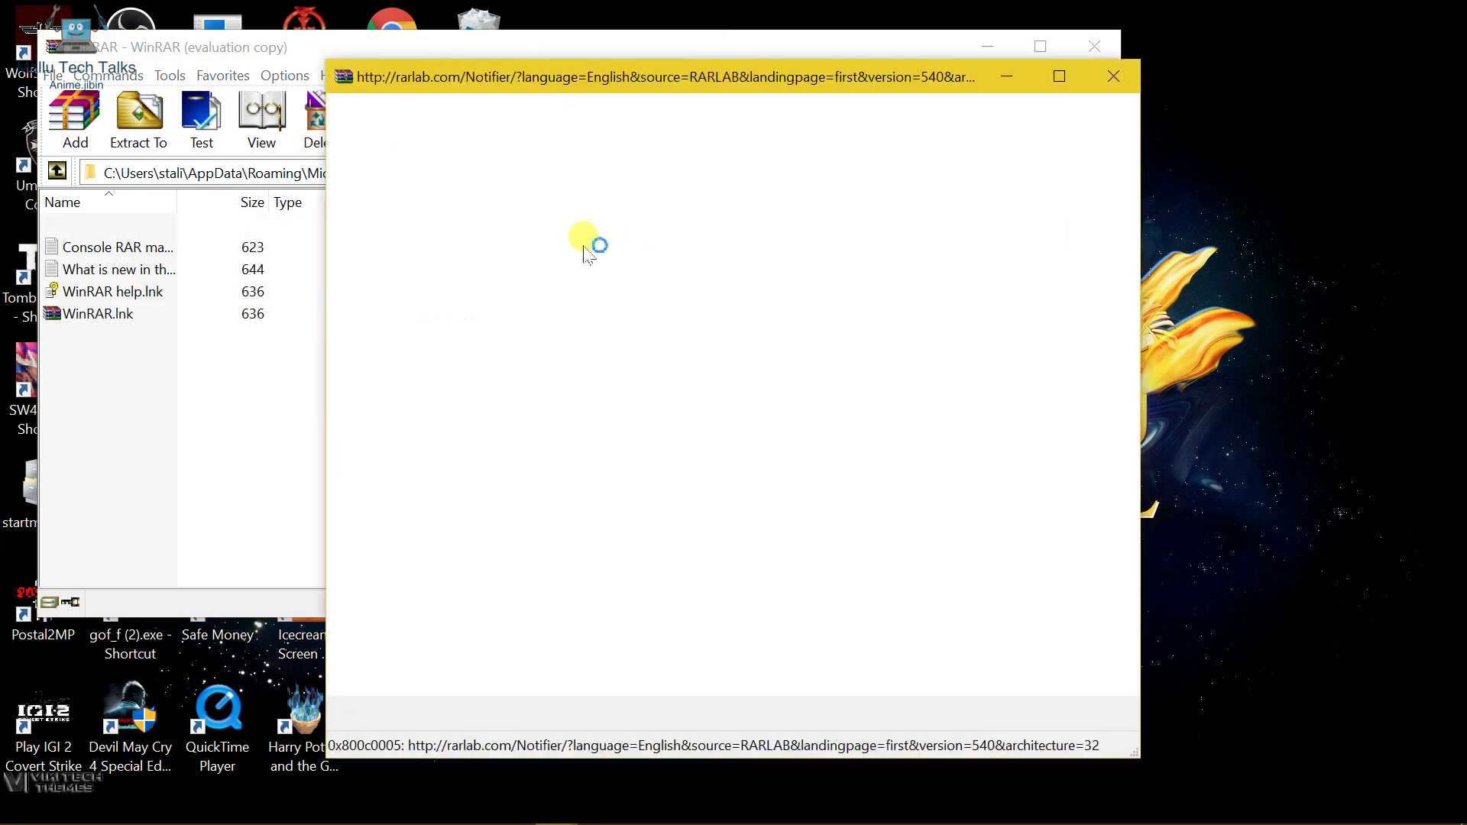
click(1111, 80)
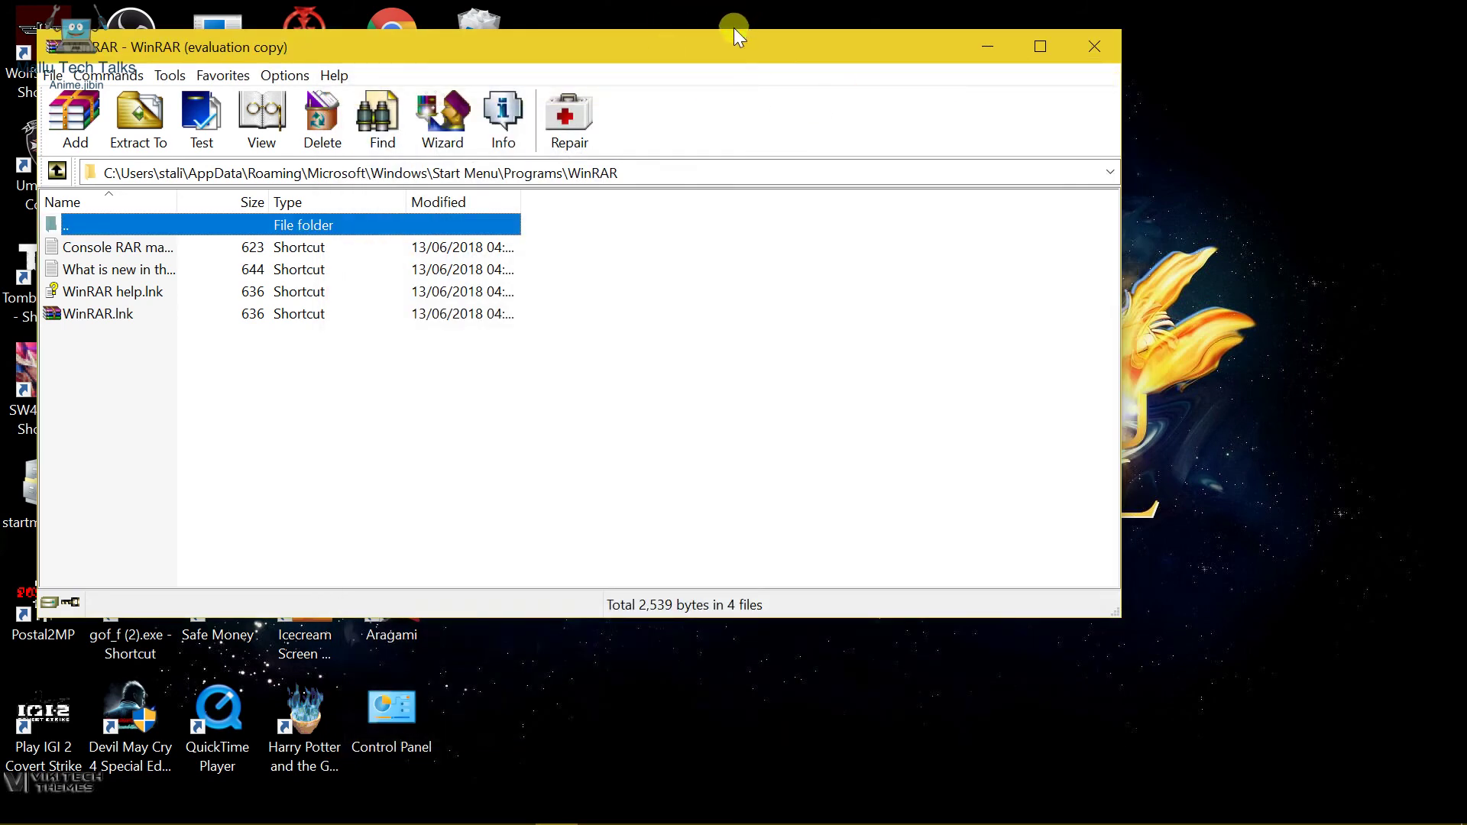
drag(719, 44, 915, 108)
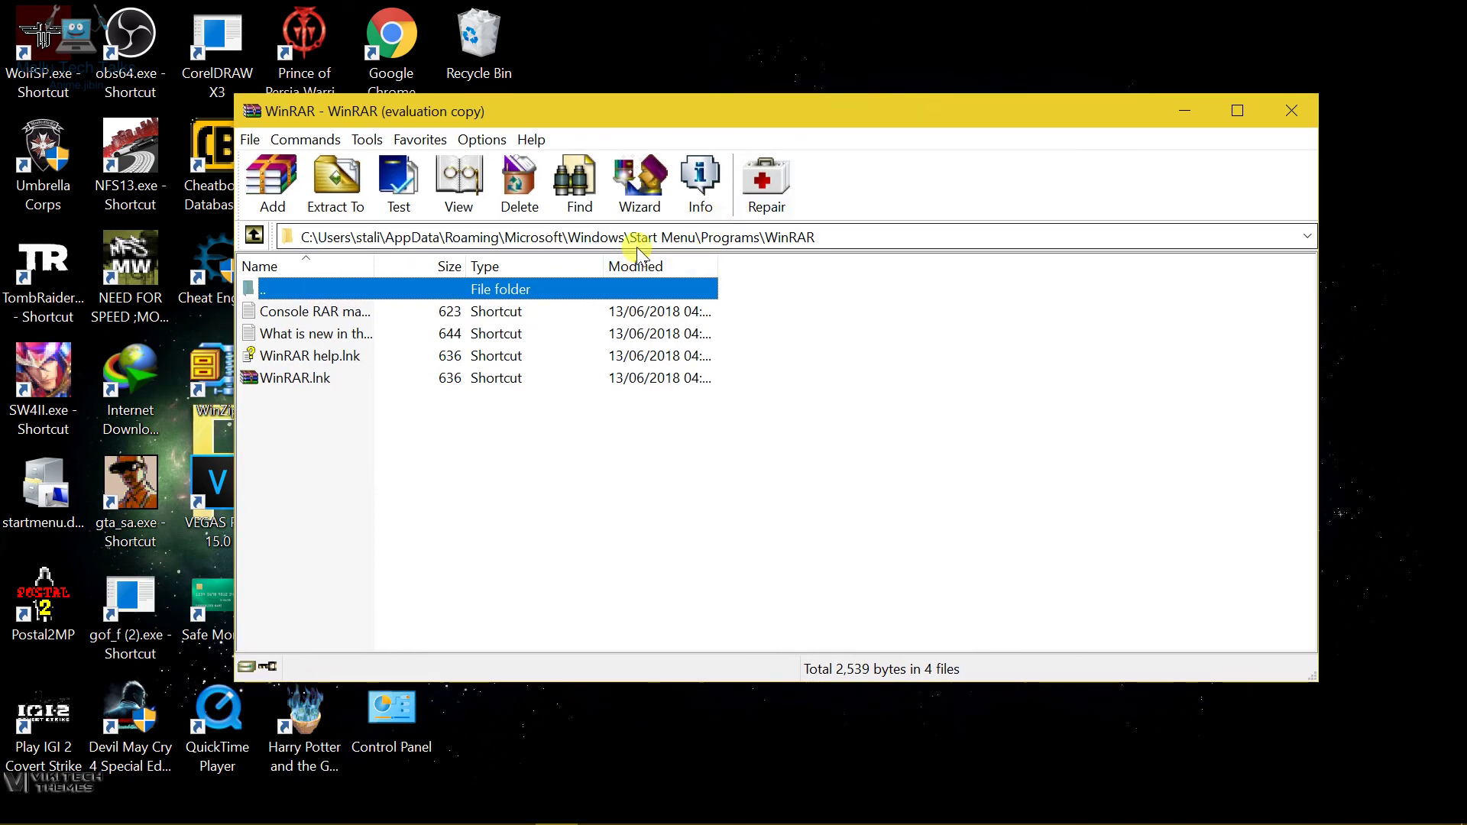
click(1302, 113)
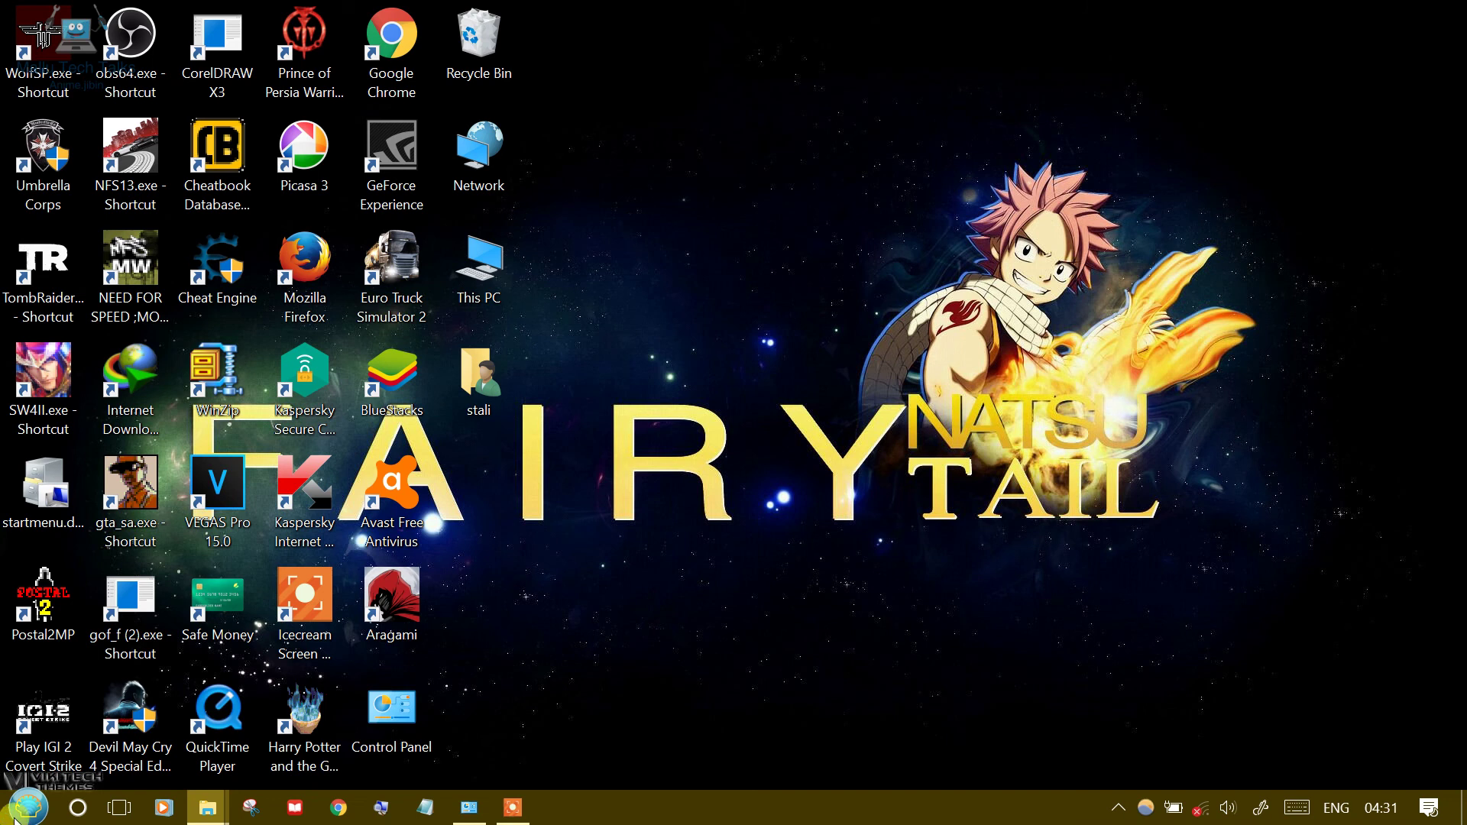
Find WinRAR through a program search for WIN, pin it to Start, and return to the desktop.
click(28, 808)
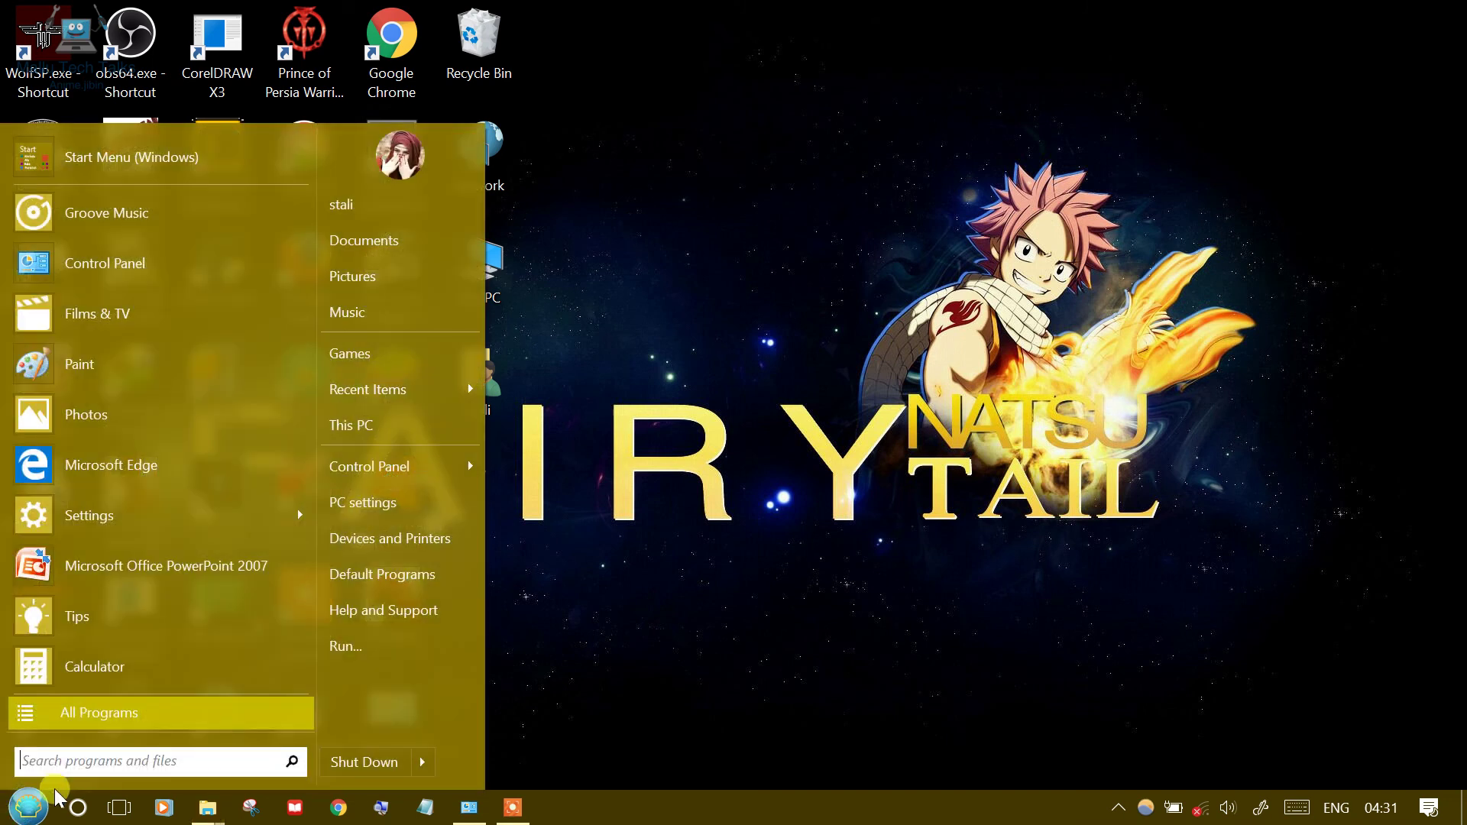
click(184, 712)
click(92, 762)
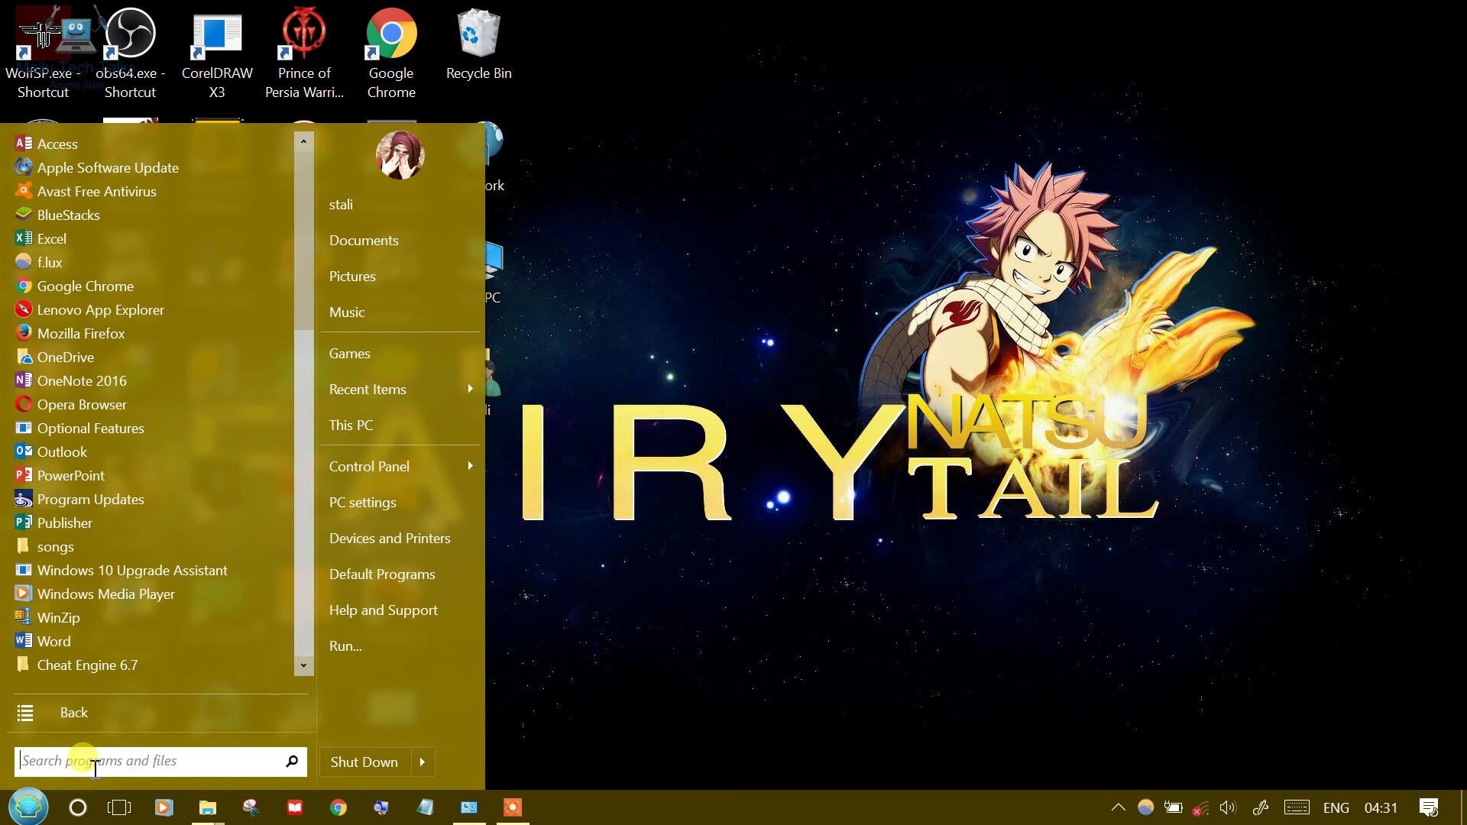
text(WIN)
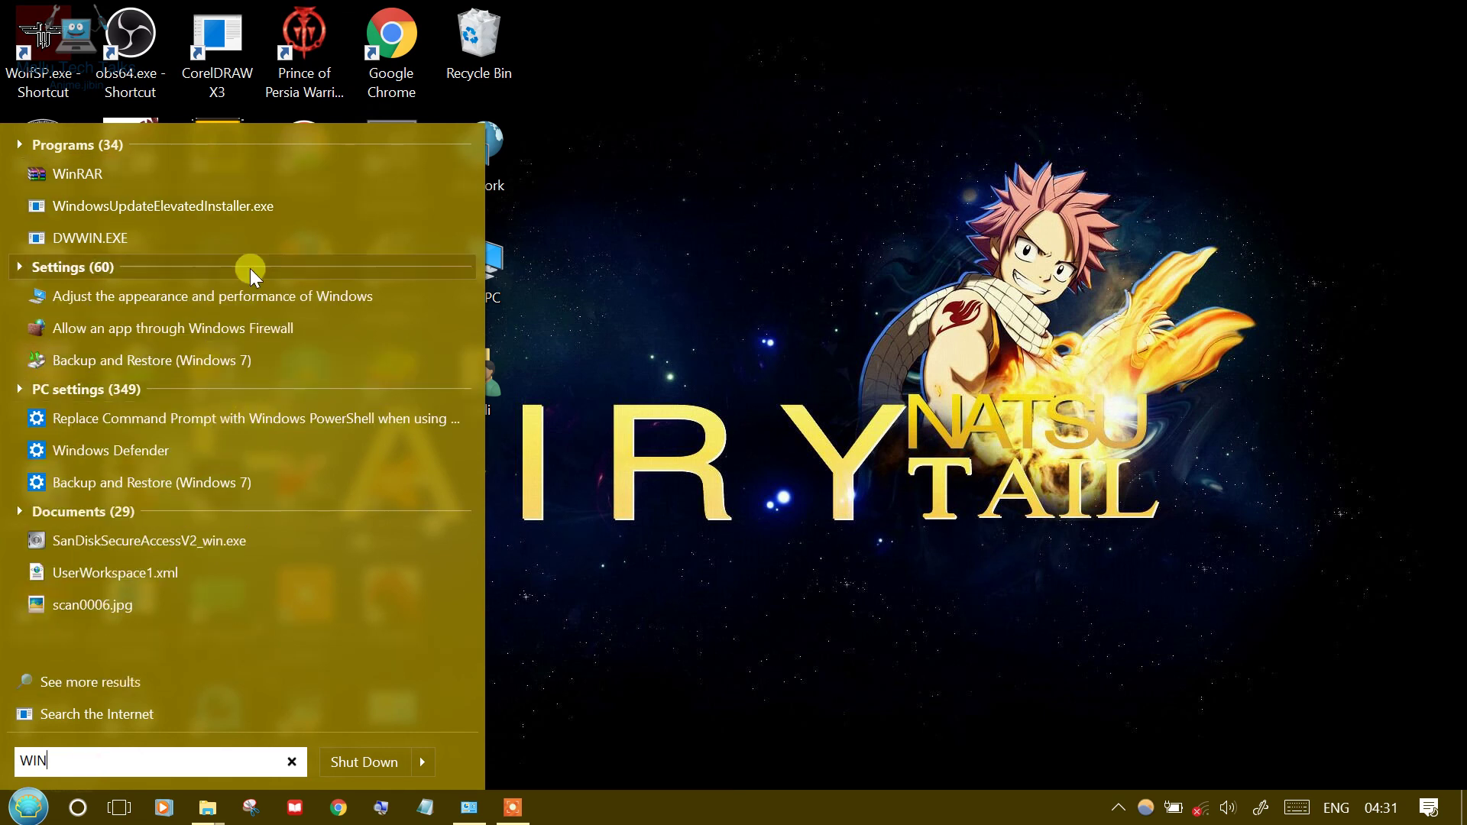
right_click(152, 176)
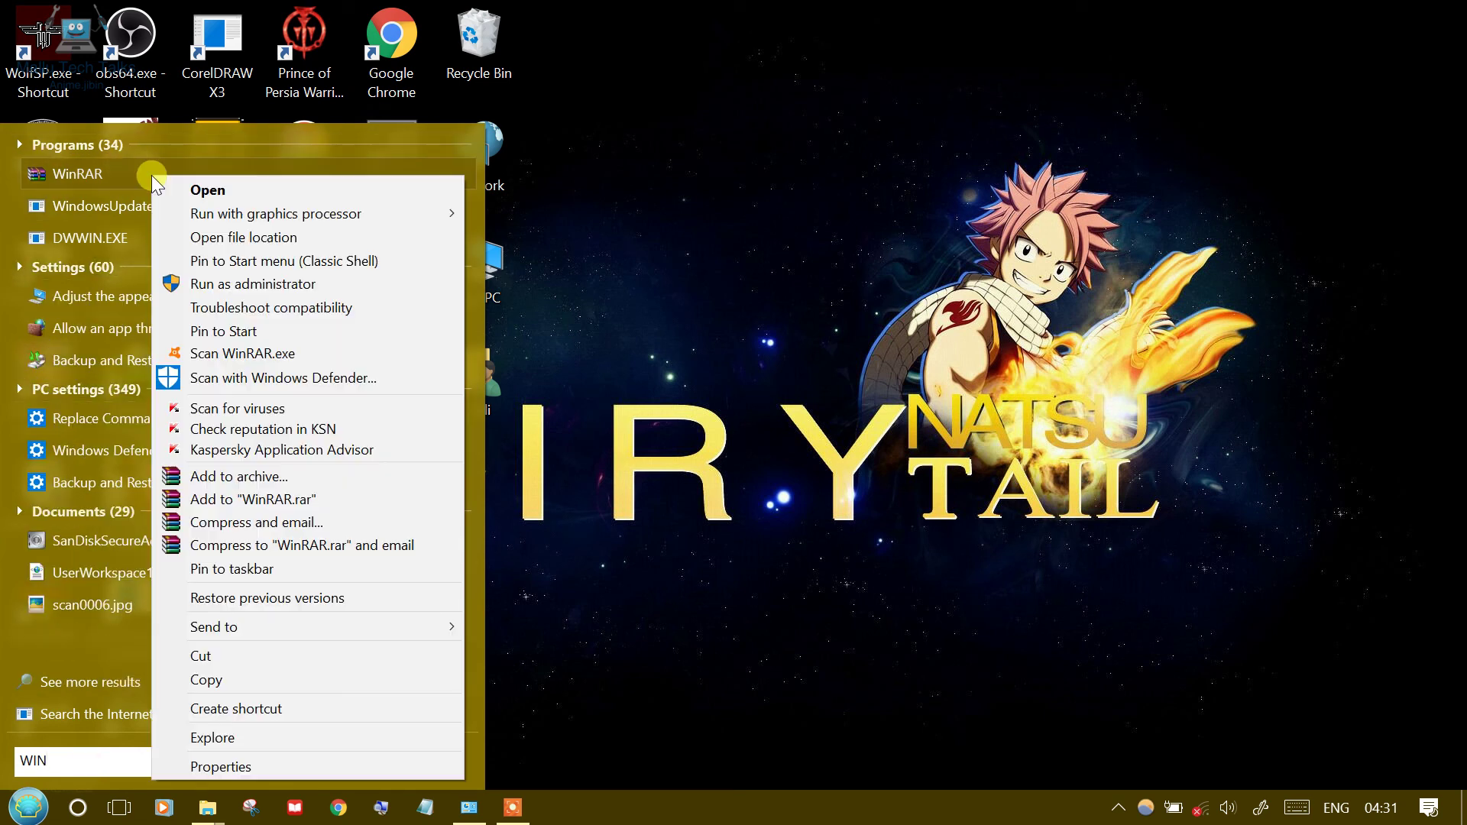
click(239, 332)
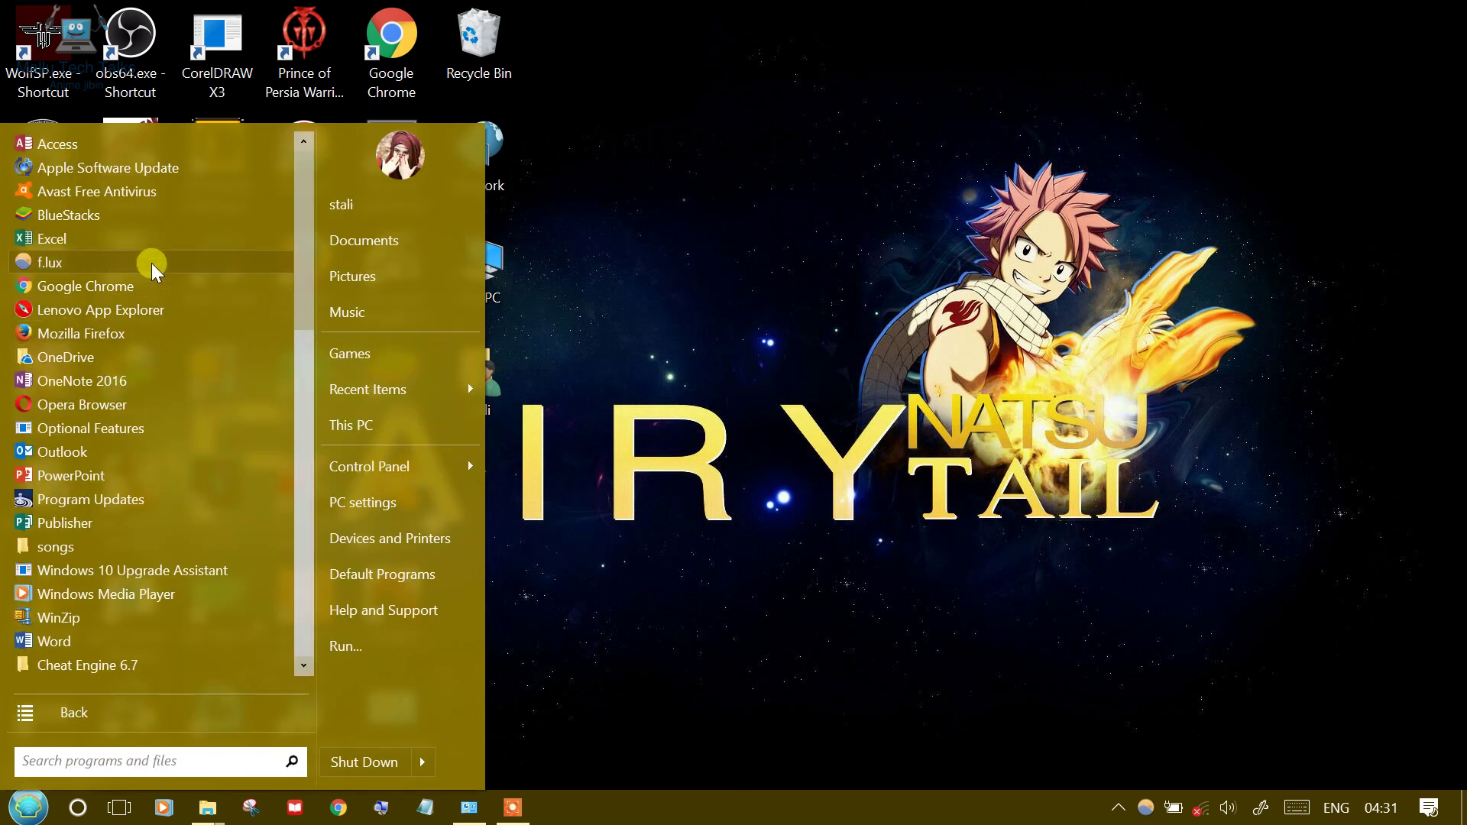
click(28, 807)
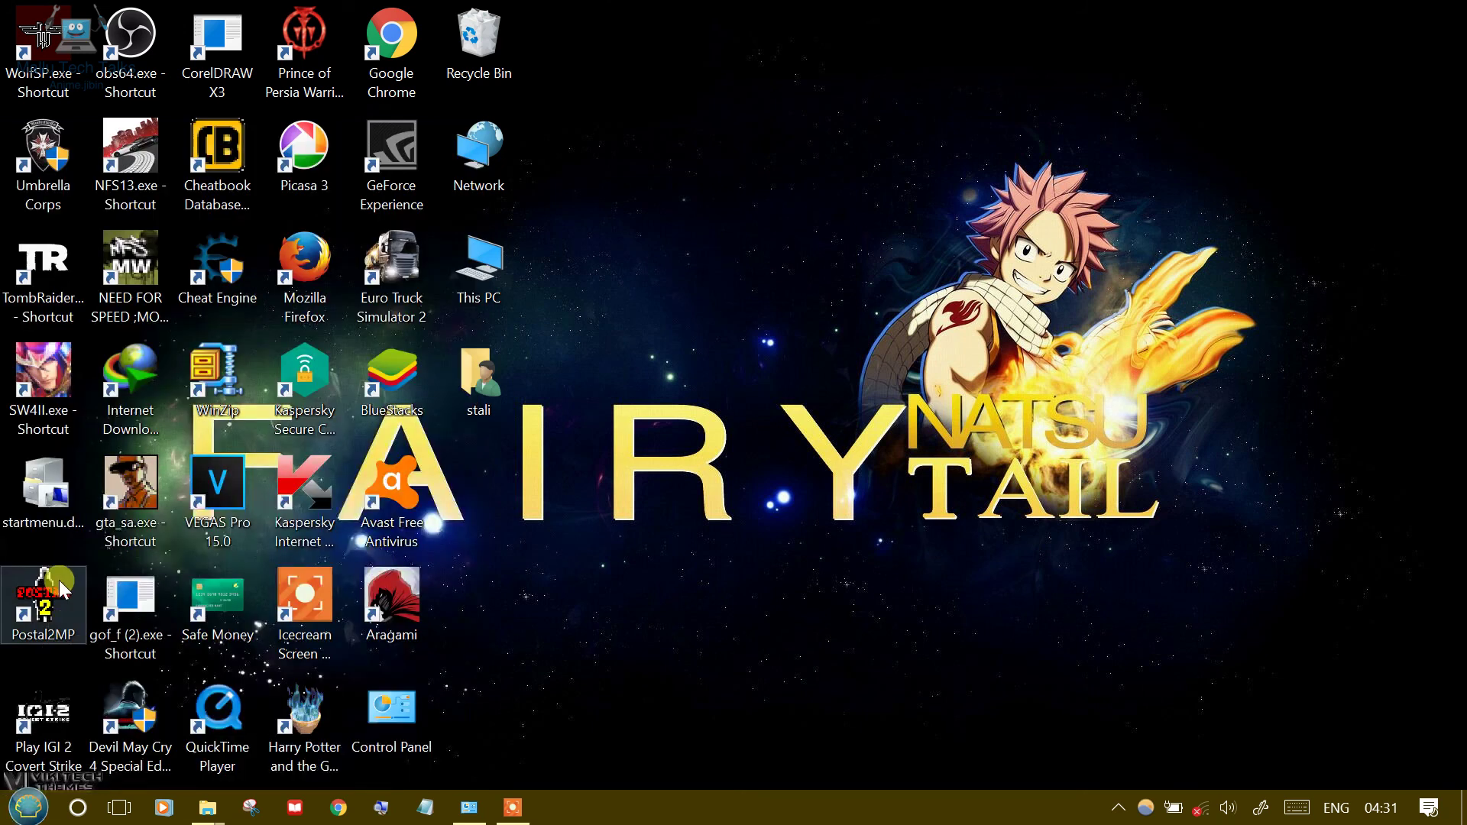
Search the programs for WINRAR and send a WinRAR shortcut to the desktop.
click(27, 812)
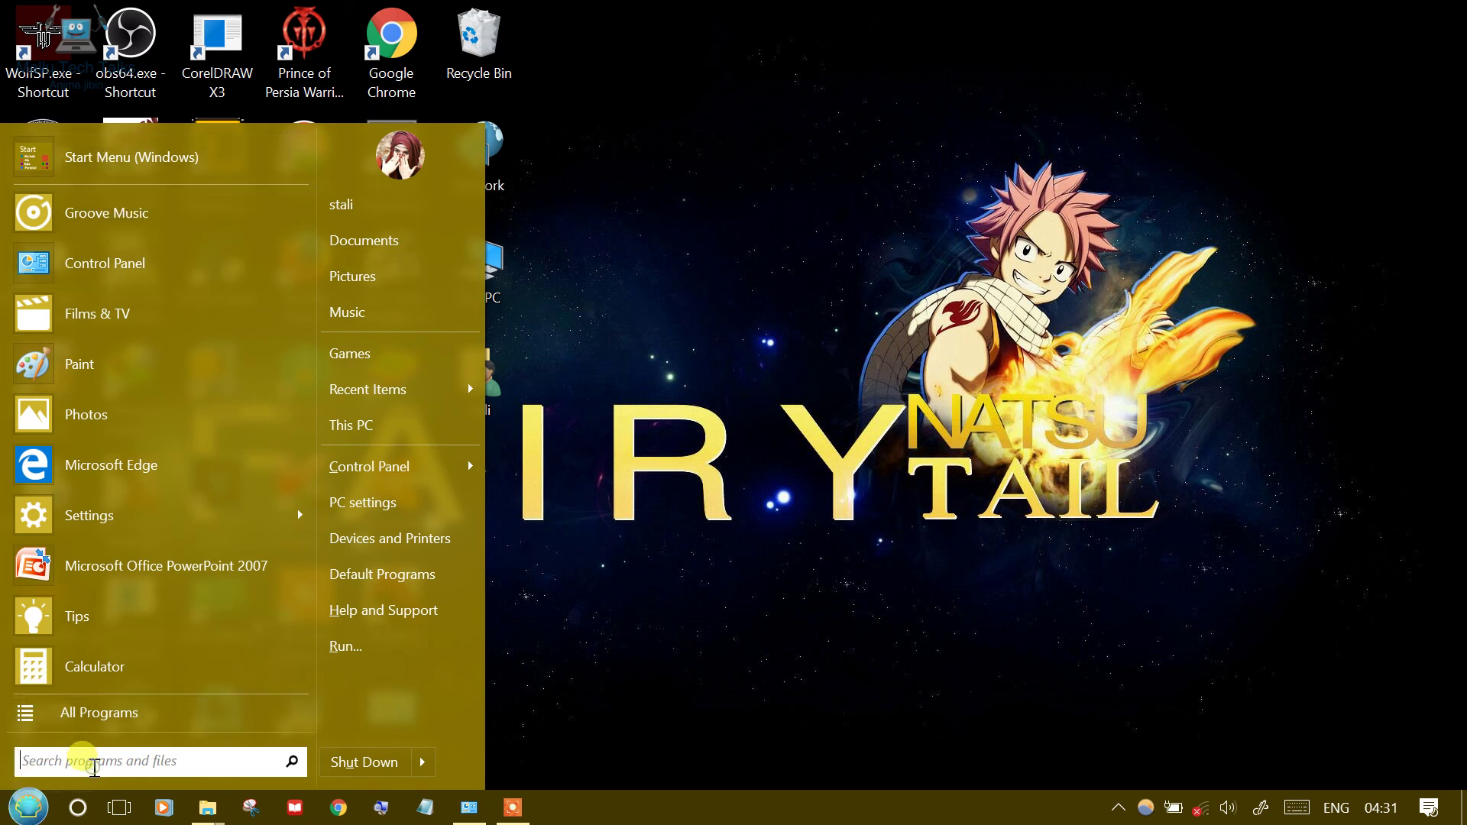
text(WI)
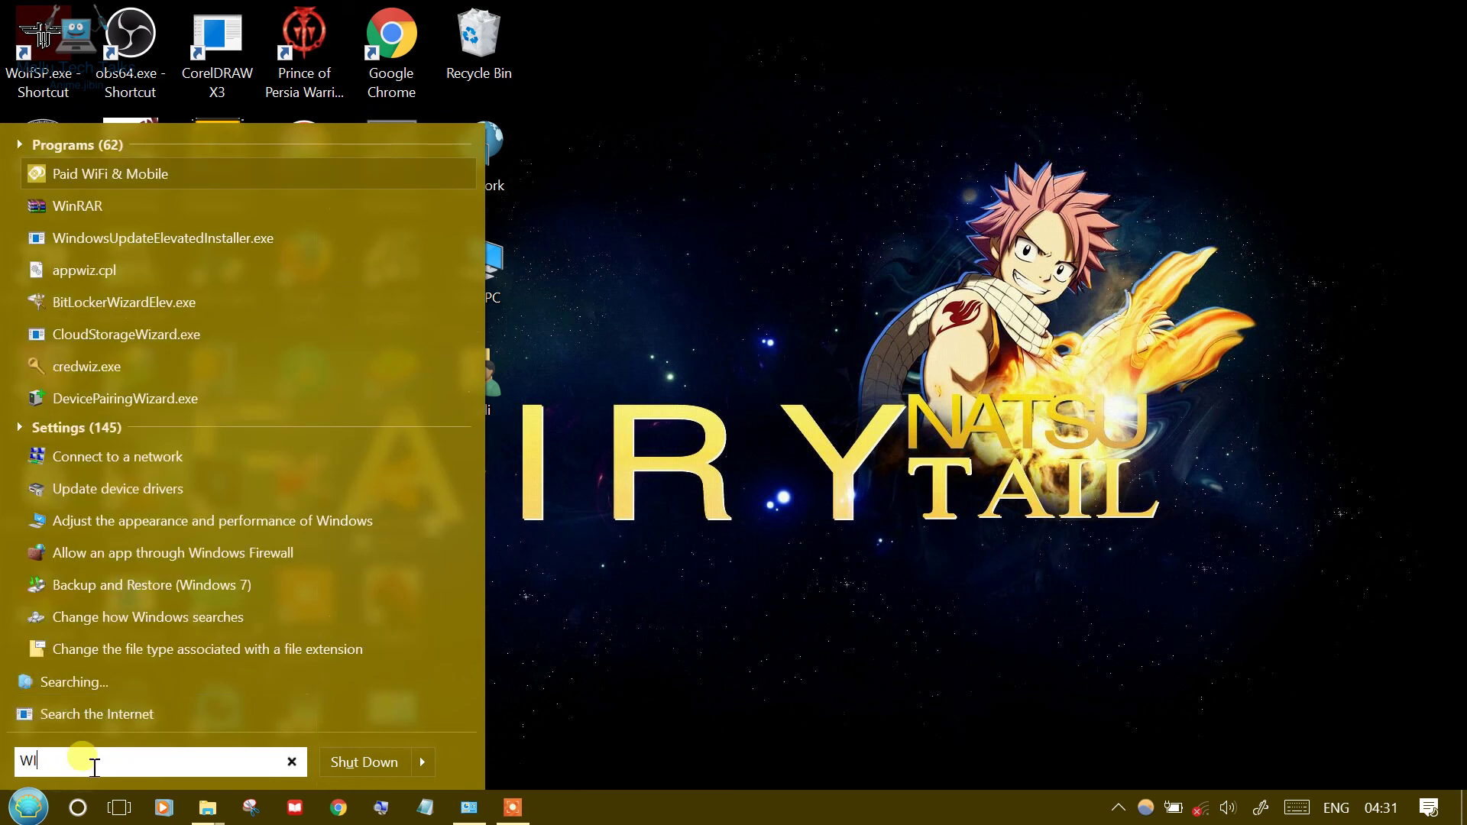
text(NRAR)
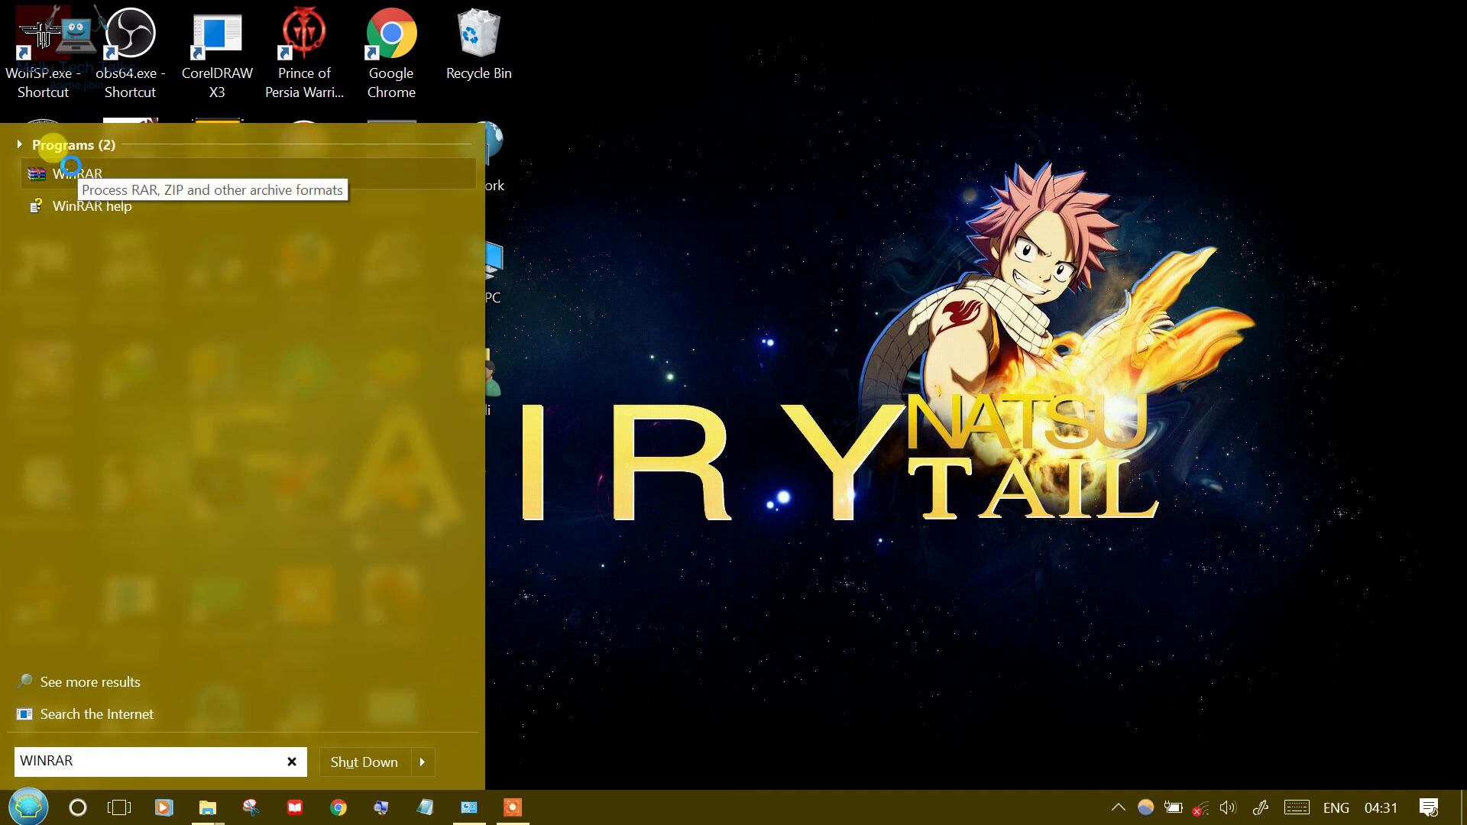
right_click(72, 167)
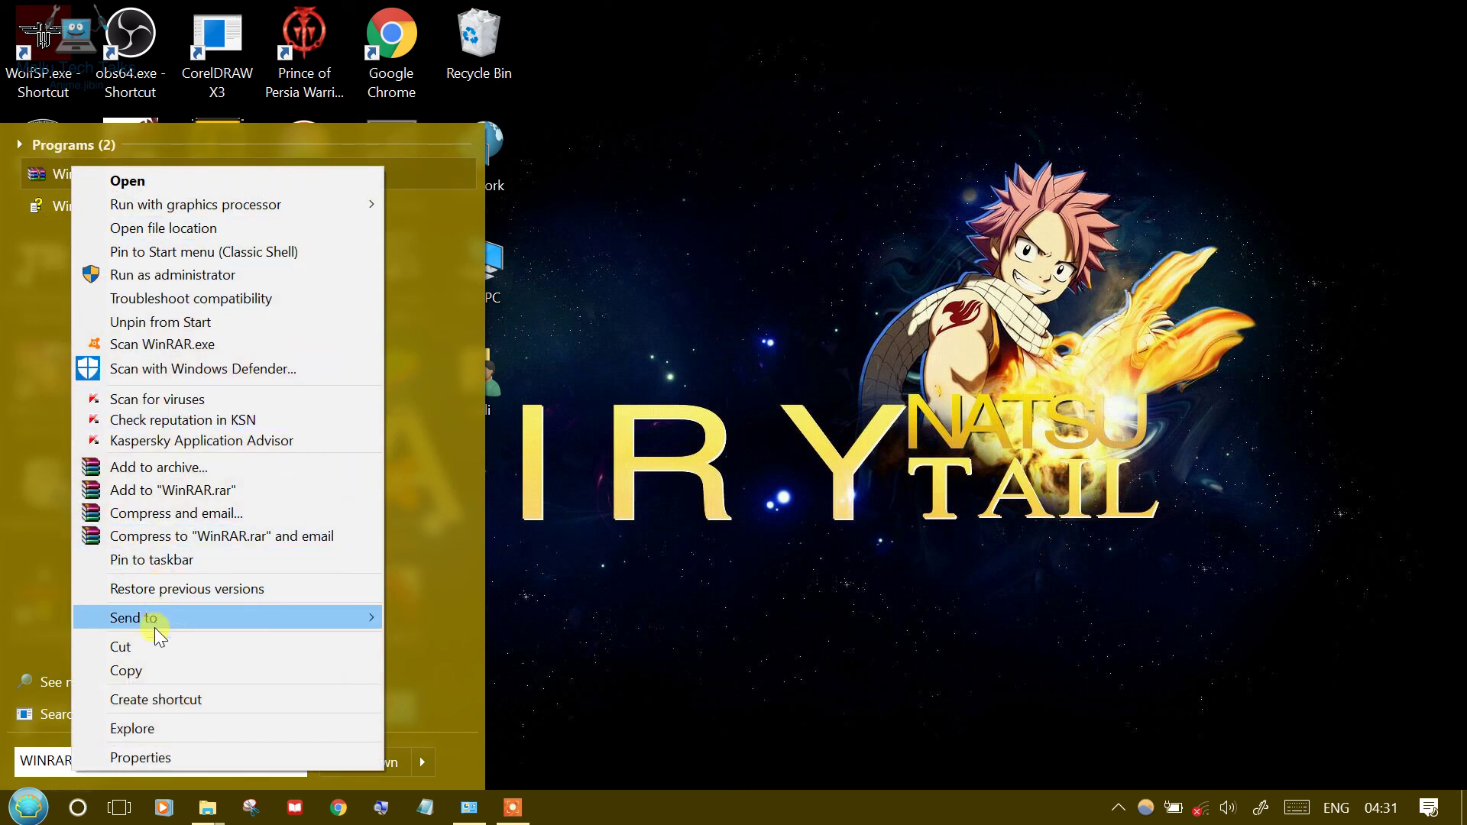
mouse_move(187, 618)
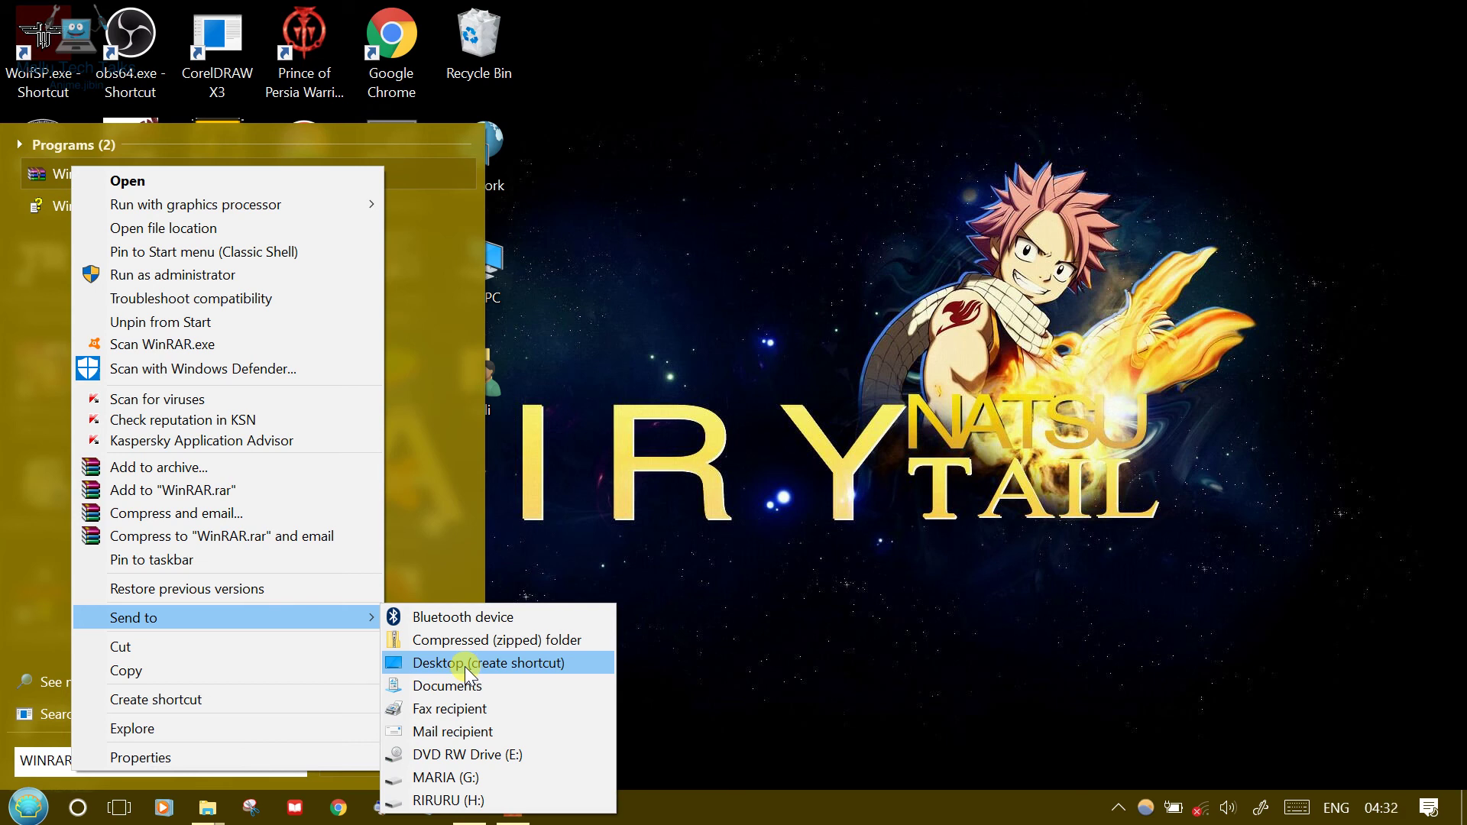
click(464, 666)
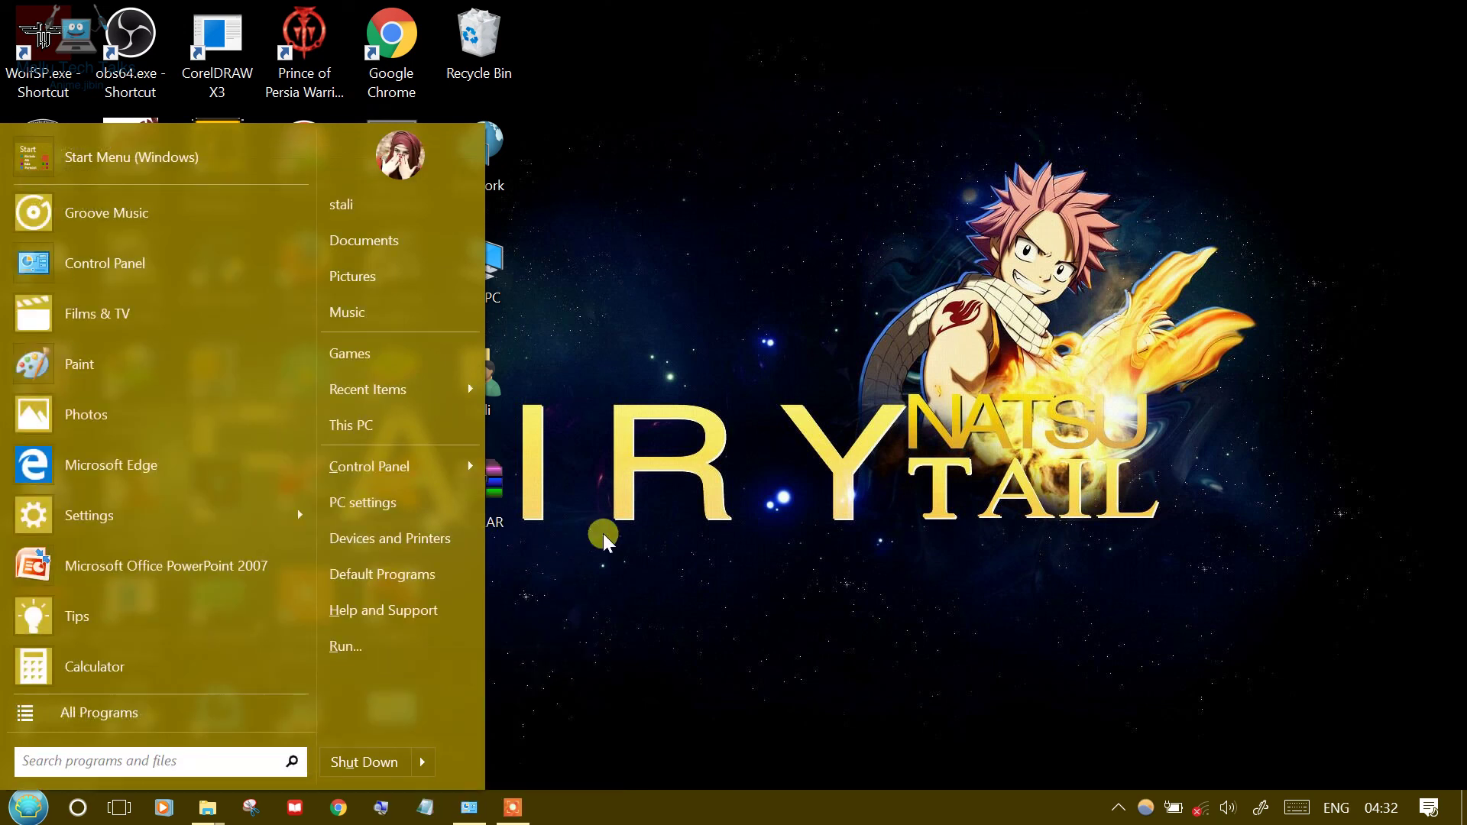
click(736, 461)
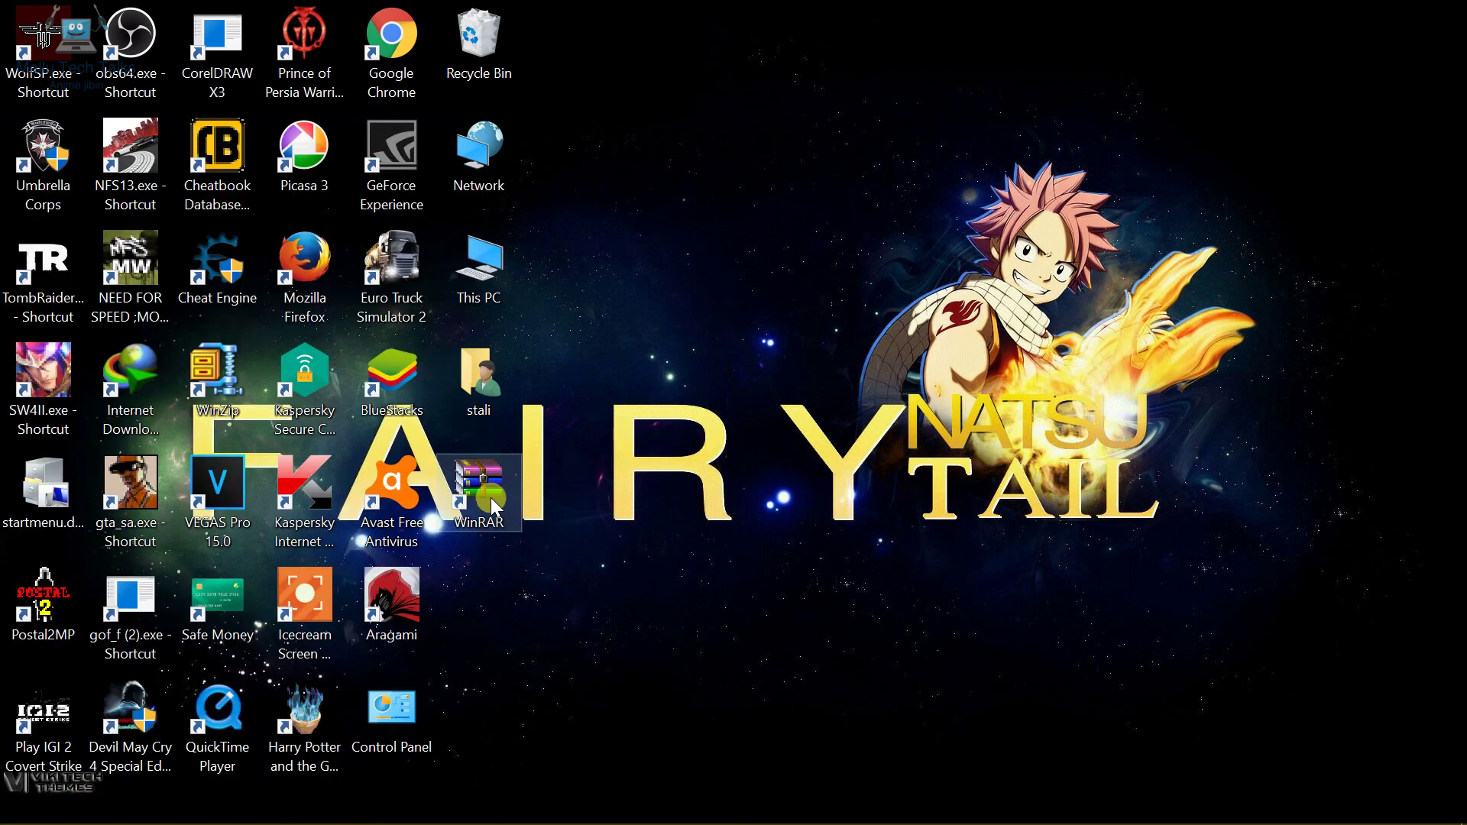
Launch WinRAR from its new desktop shortcut to check that it opens, and close its window.
mouse_move(490, 824)
click(28, 808)
click(736, 563)
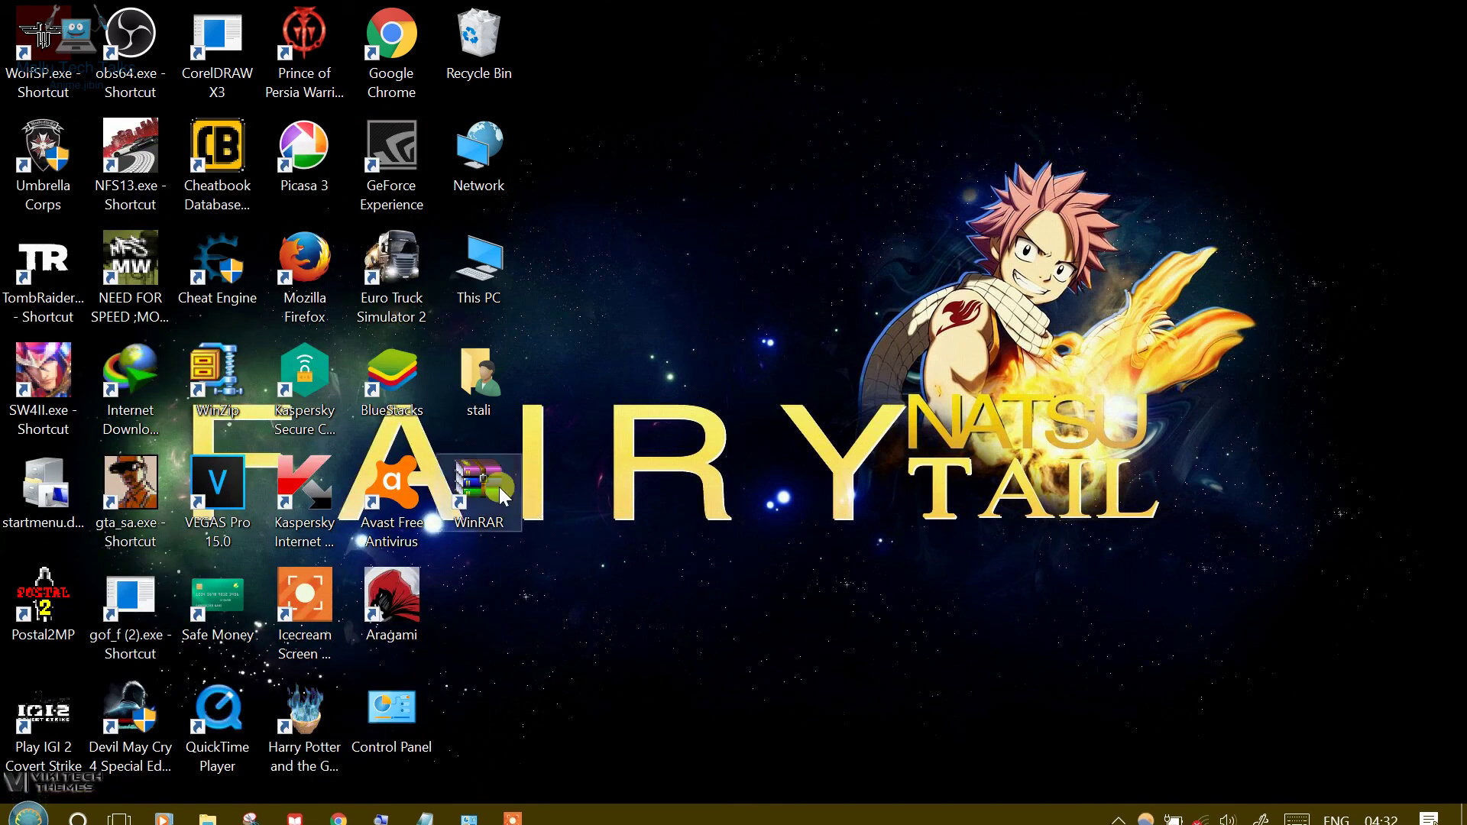
double_click(498, 475)
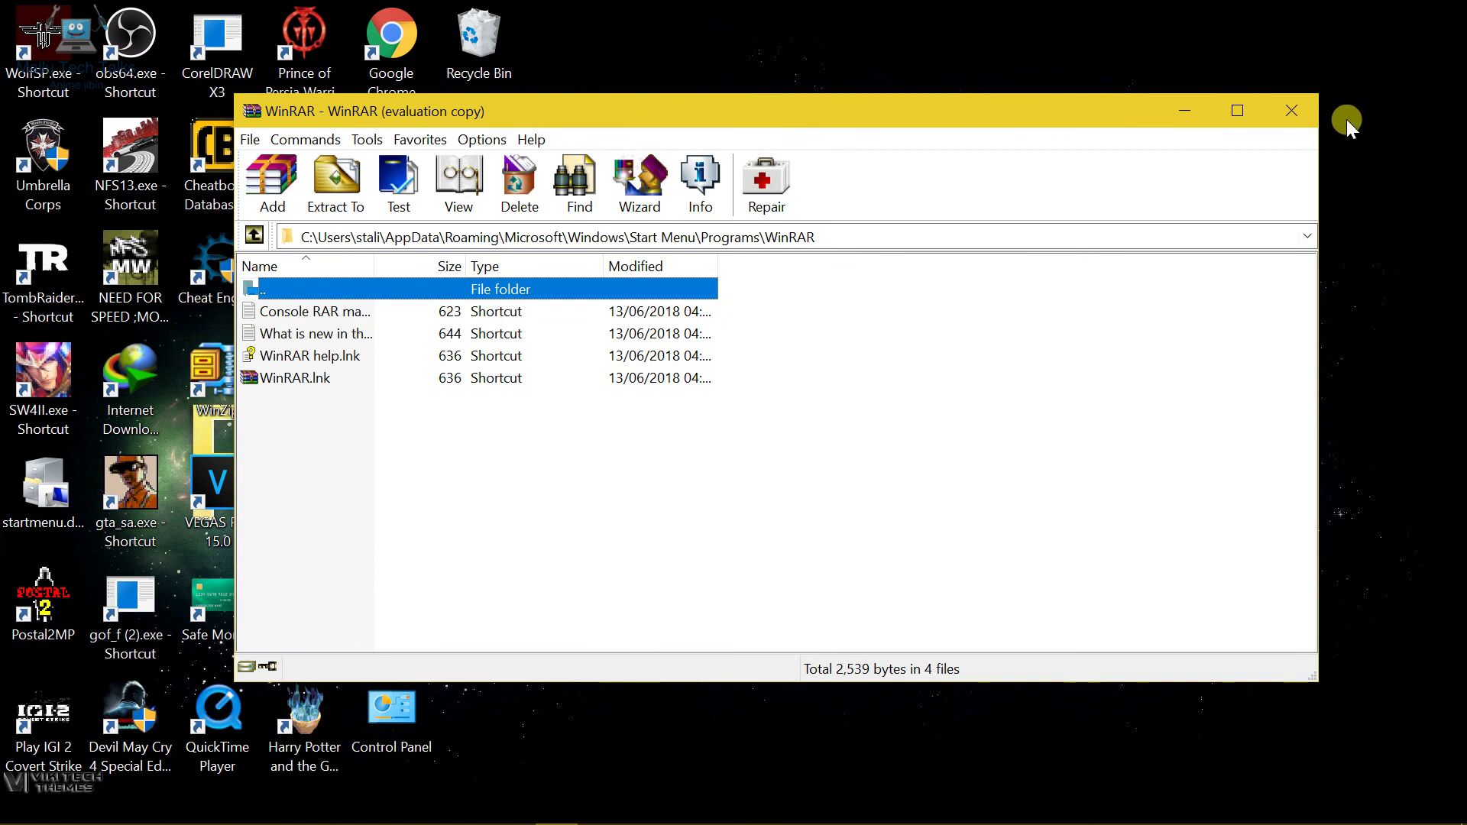
click(1288, 110)
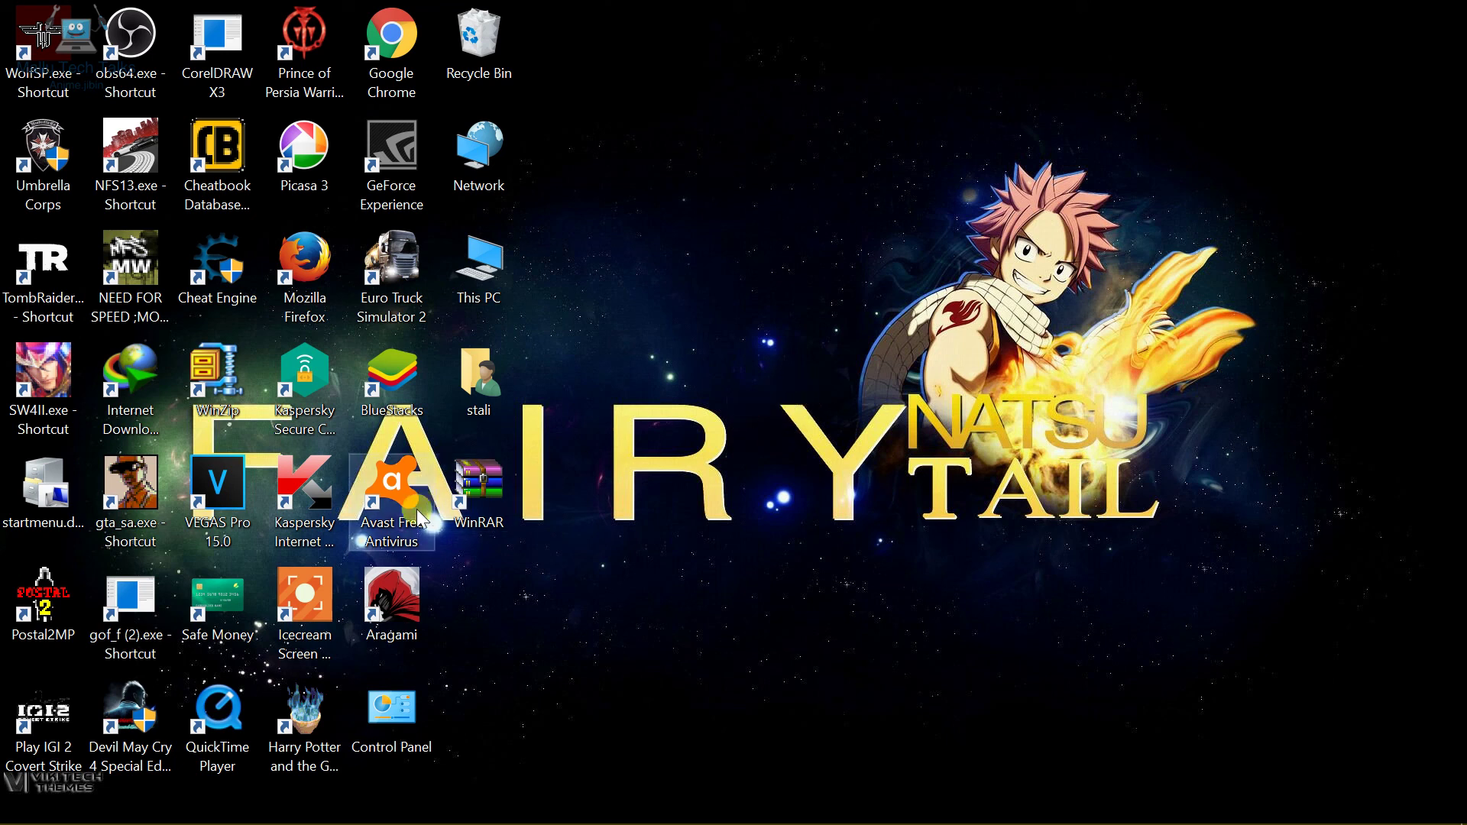
click(475, 483)
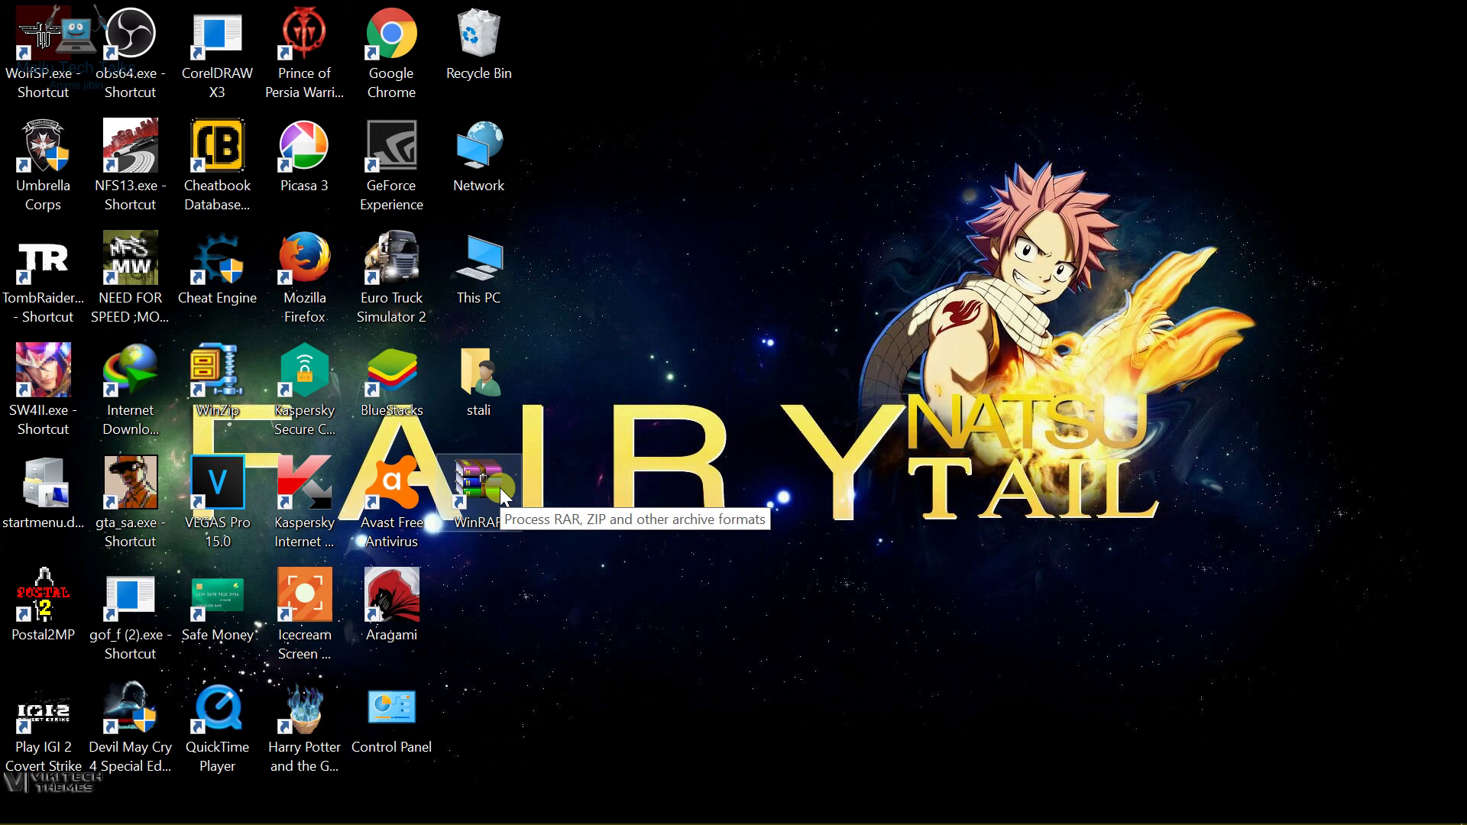
click(580, 469)
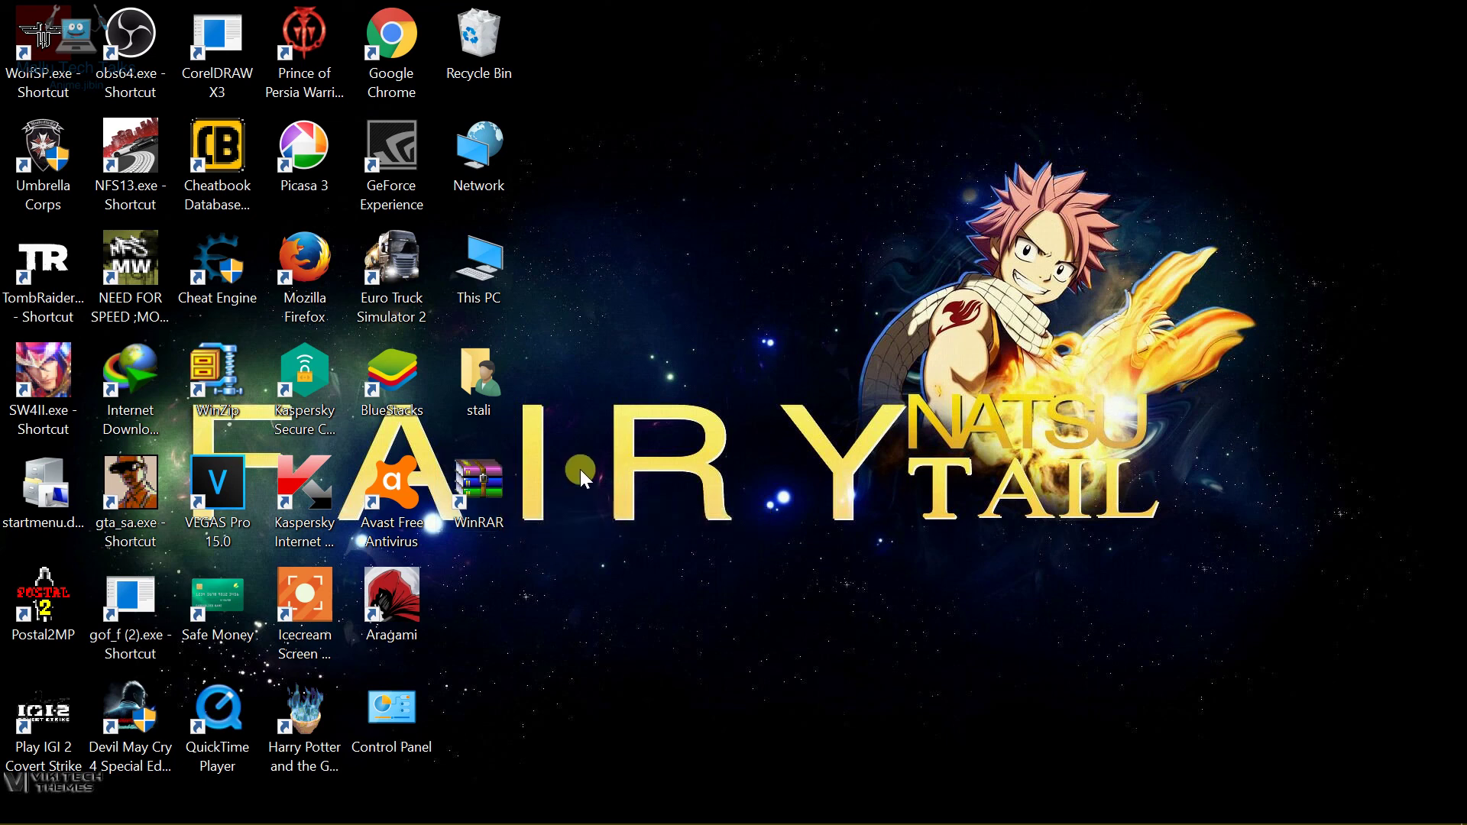
key(super)
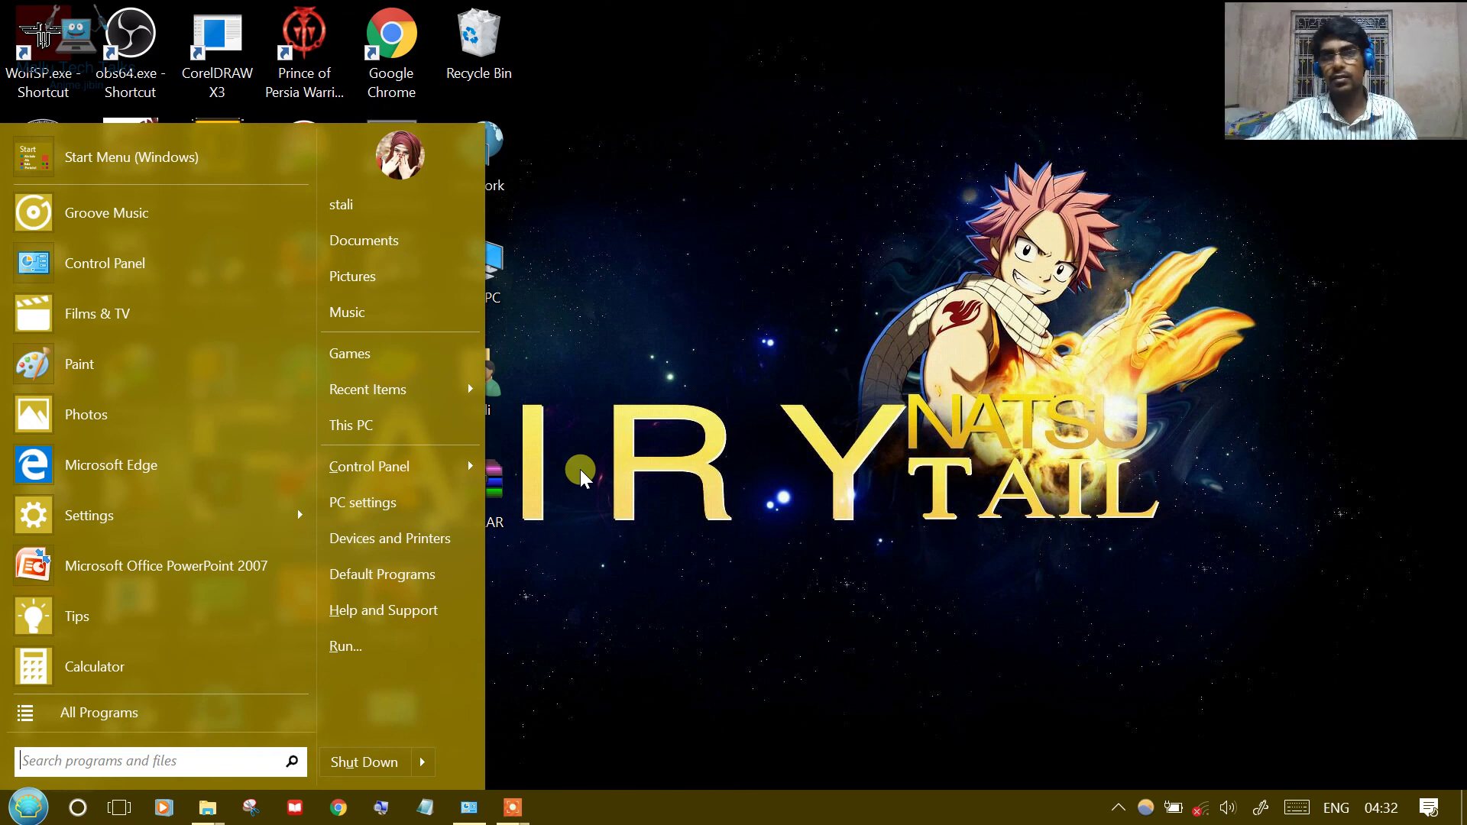
key(super)
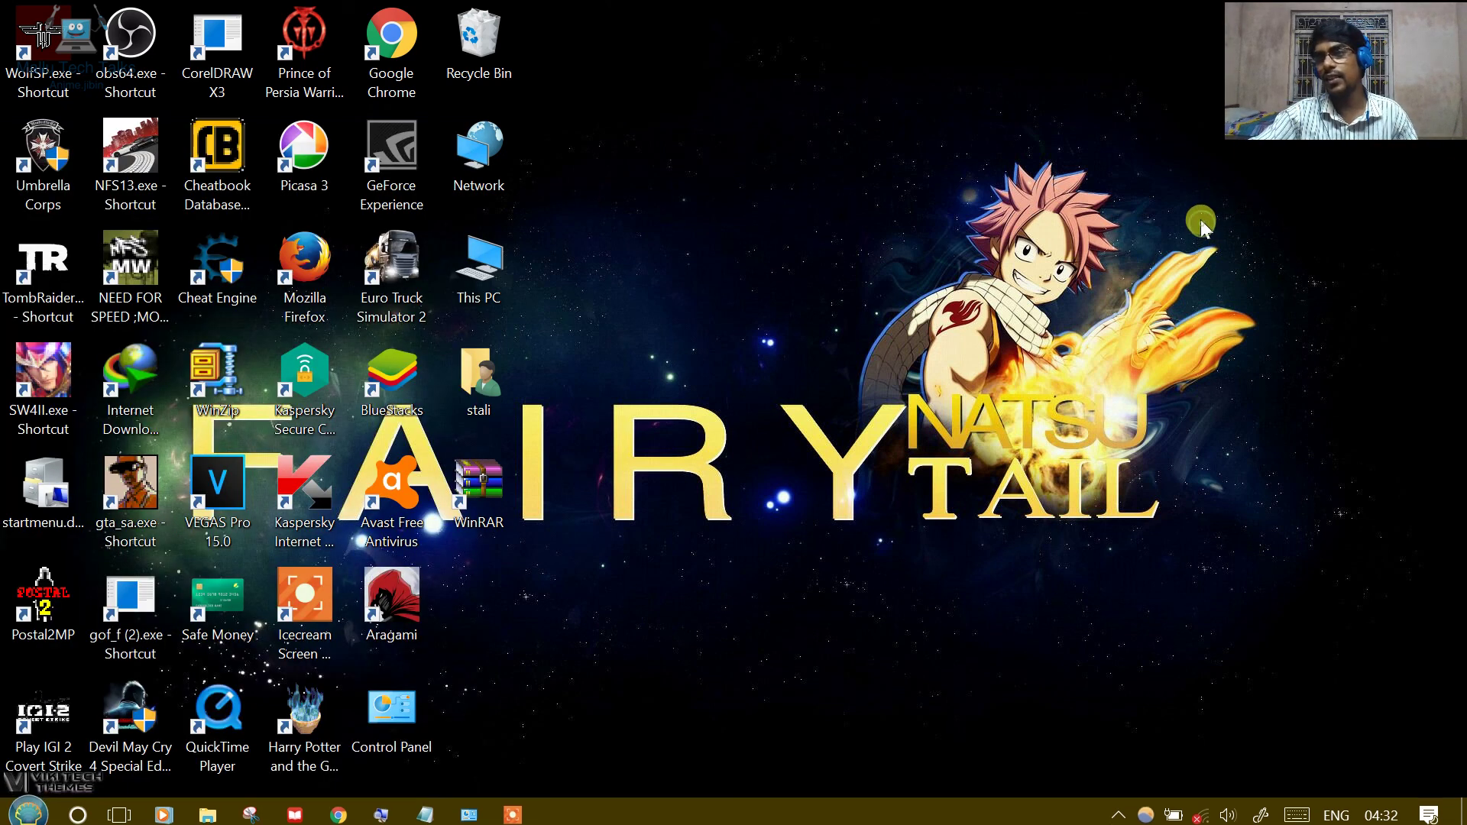